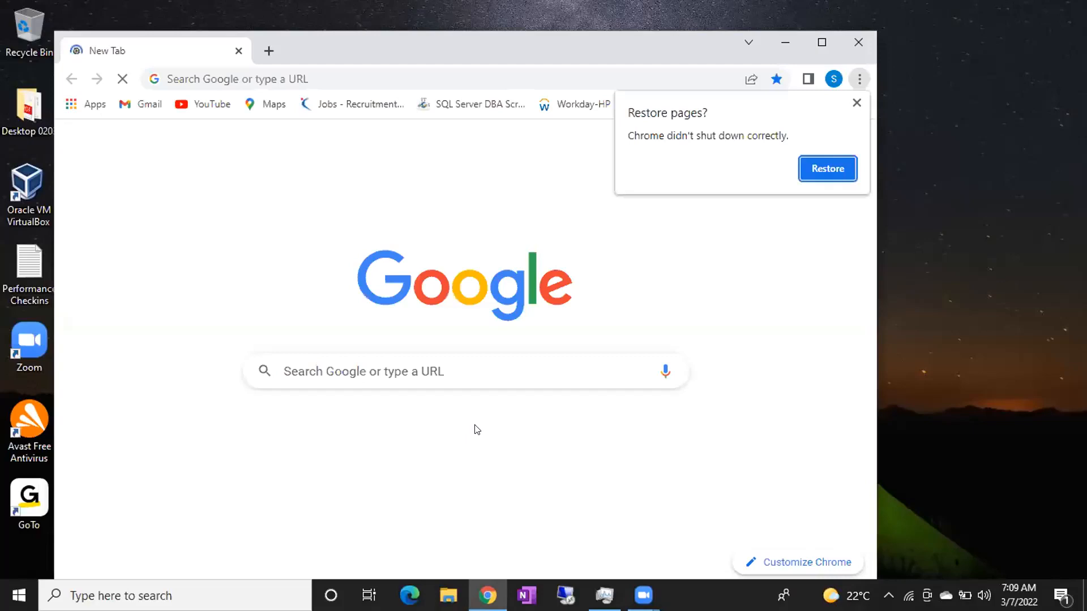
Maximize the Chrome window so its New Tab page fills the screen.
{"action": "left_click", "coordinate": [820, 43]}
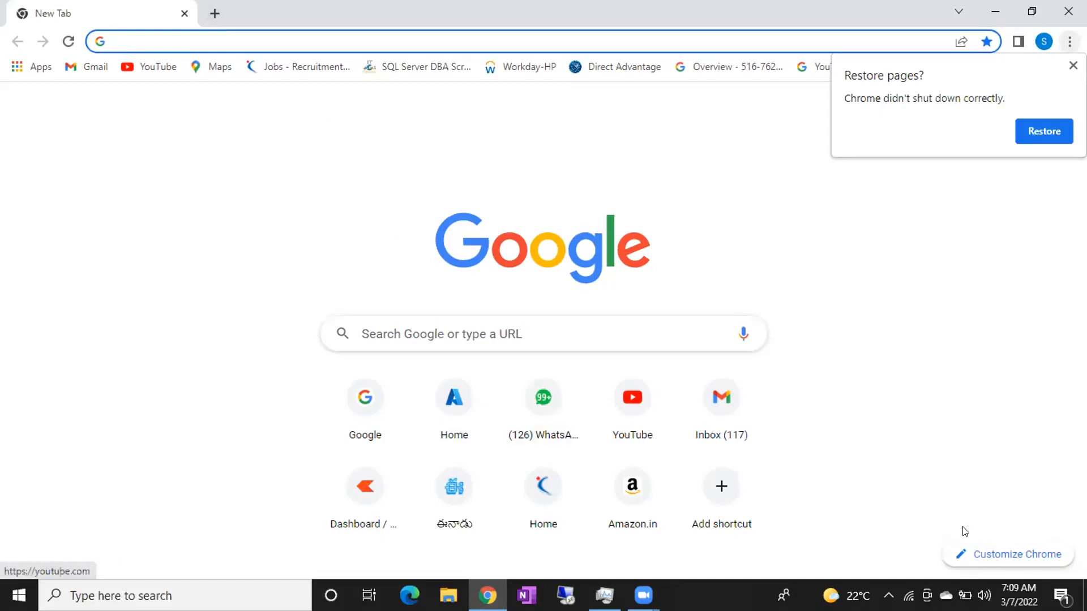
Show the host desktop and refresh it three times.
{"action": "key", "text": "super+d"}
{"action": "right_click", "coordinate": [707, 322]}
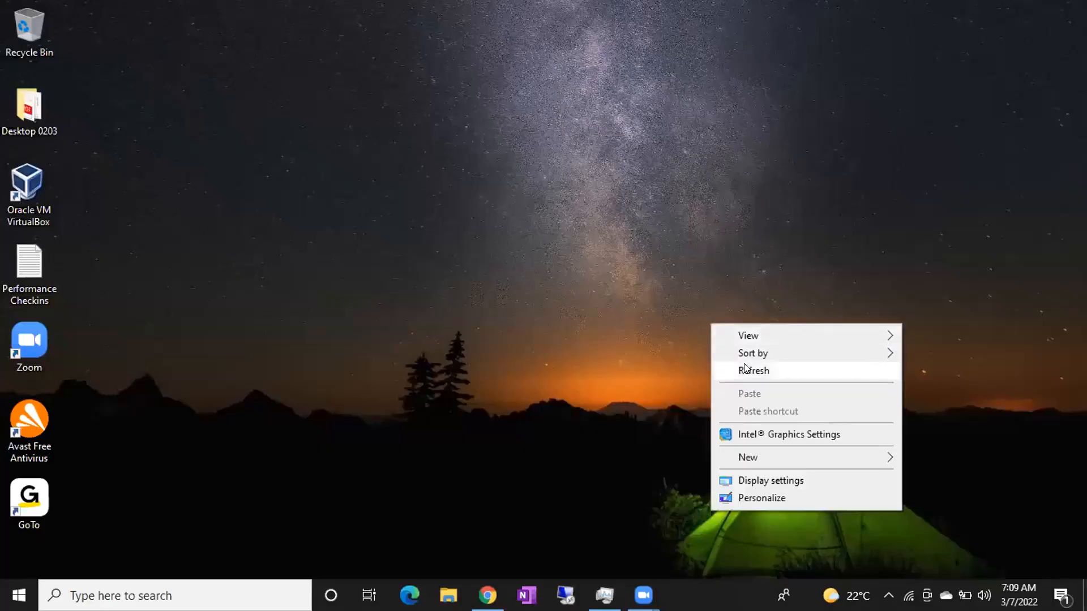
{"action": "left_click", "coordinate": [744, 371]}
{"action": "right_click", "coordinate": [516, 224]}
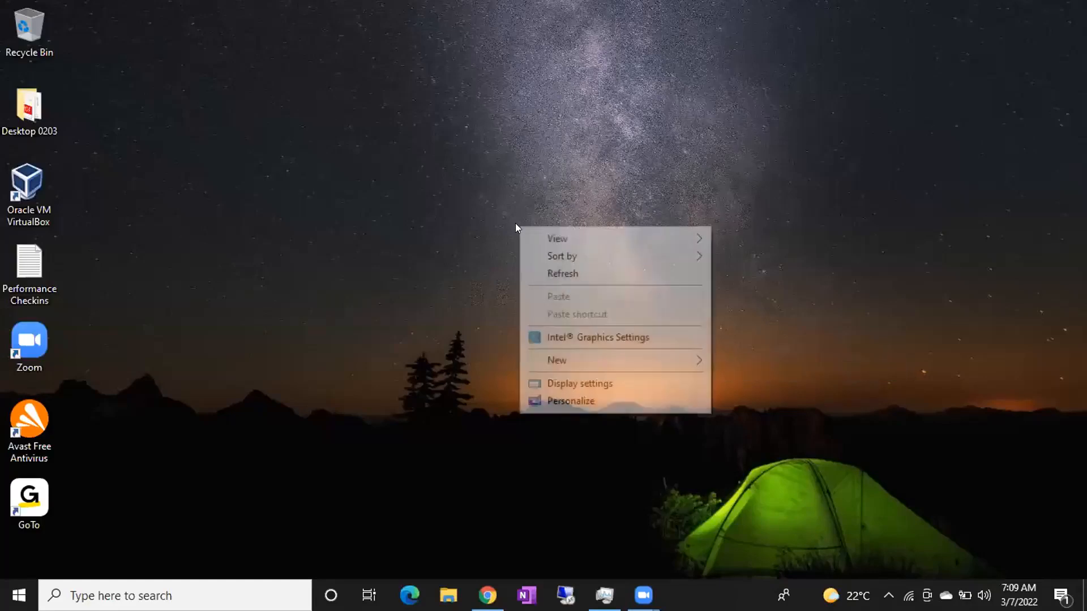
{"action": "left_click", "coordinate": [549, 276]}
{"action": "right_click", "coordinate": [396, 198]}
{"action": "left_click", "coordinate": [437, 257]}
Run VirtualBox as administrator and view B42ActiveDirectory, B42NODE1 and B42NODE2, ending on B42ActiveDirectory.
{"action": "left_click", "coordinate": [37, 194]}
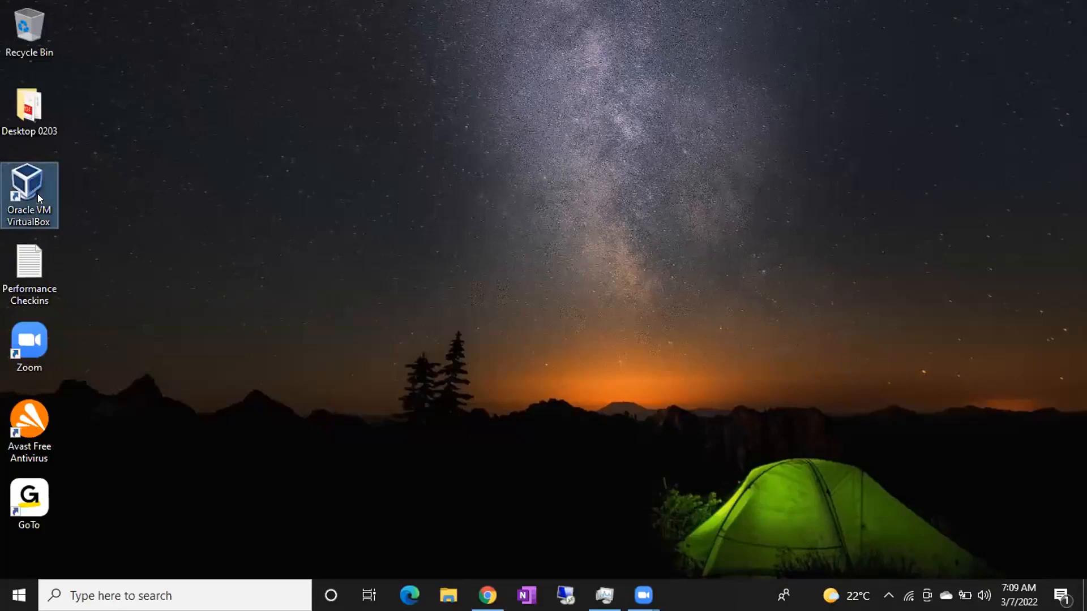
{"action": "right_click", "coordinate": [38, 193]}
{"action": "left_click", "coordinate": [95, 257]}
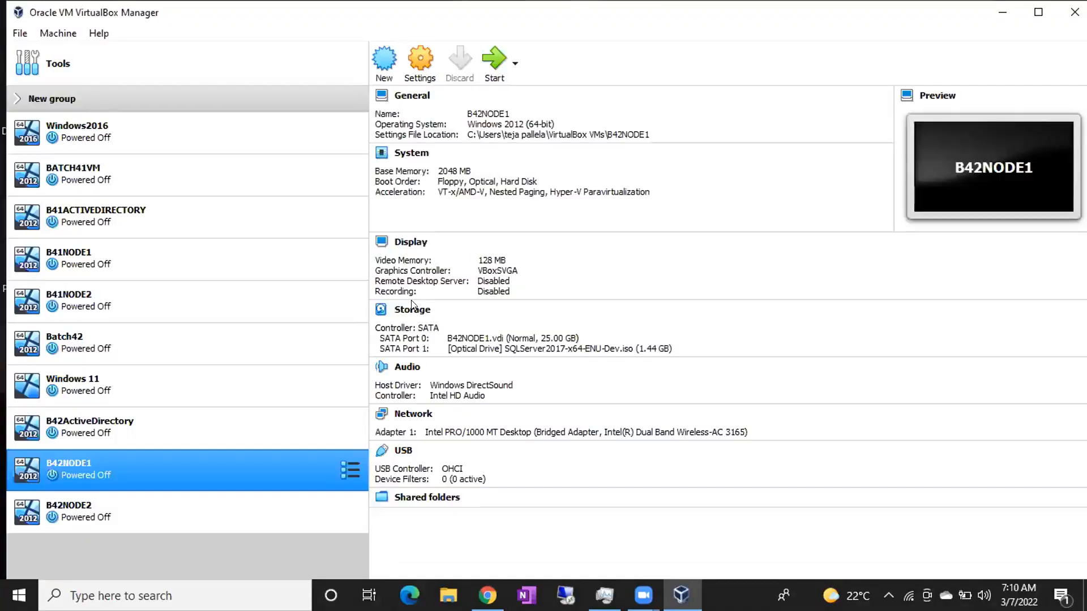
{"action": "left_click", "coordinate": [153, 429]}
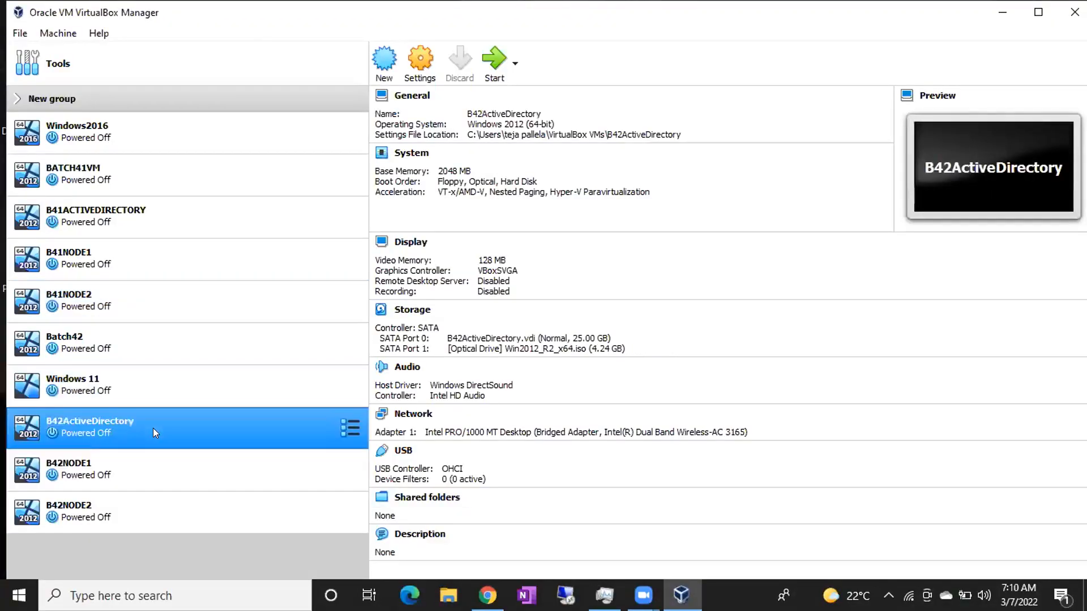
{"action": "left_click", "coordinate": [139, 484]}
{"action": "left_click", "coordinate": [133, 515]}
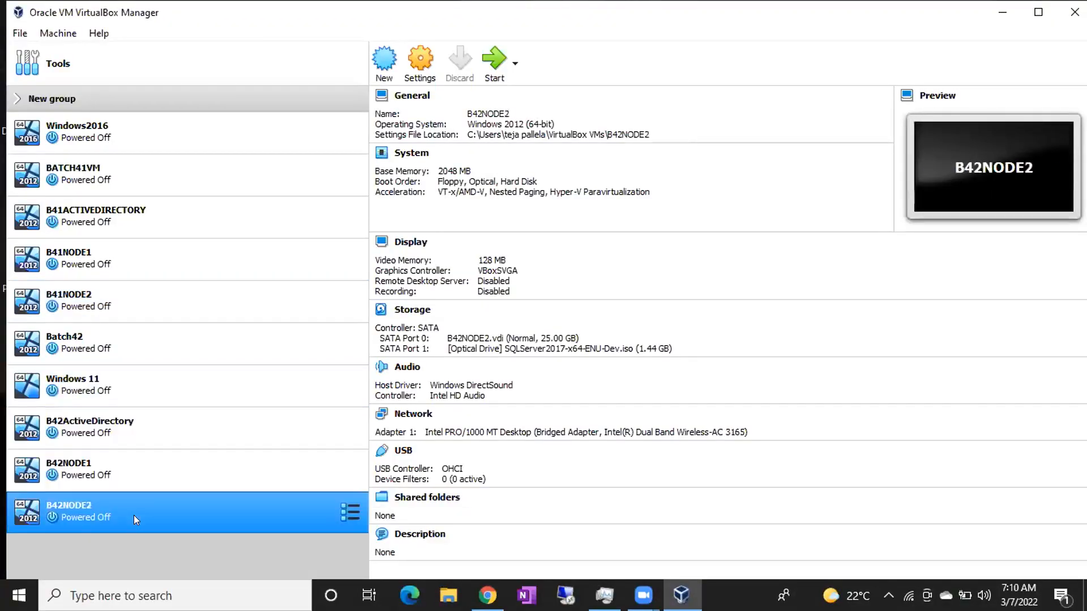
{"action": "left_click", "coordinate": [142, 440]}
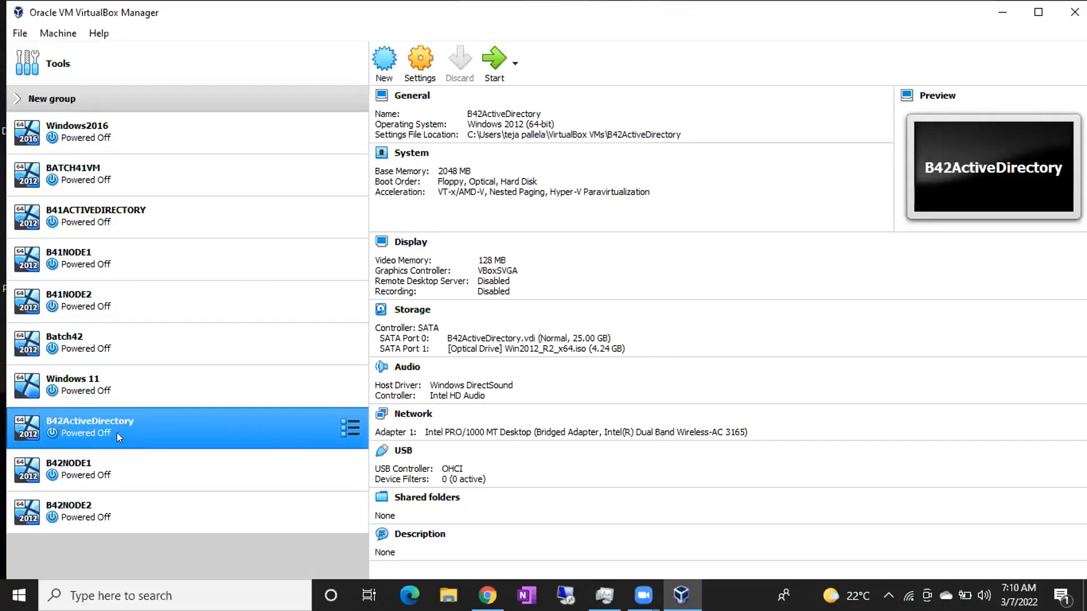
Start the B42ActiveDirectory VM and dismiss its keyboard capture notice.
{"action": "double_click", "coordinate": [117, 430]}
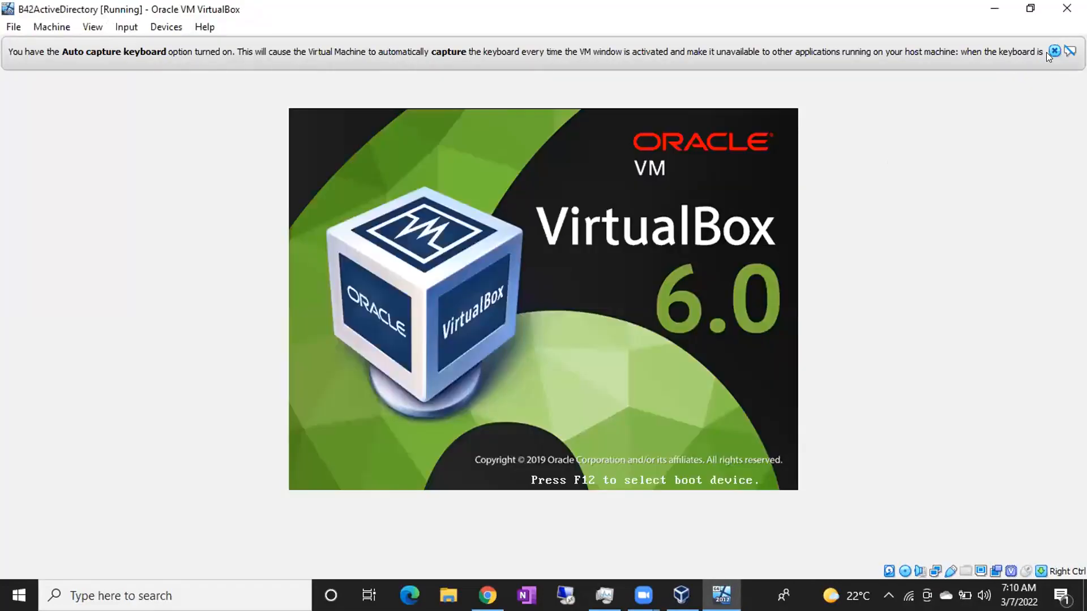
{"action": "left_click", "coordinate": [1047, 52]}
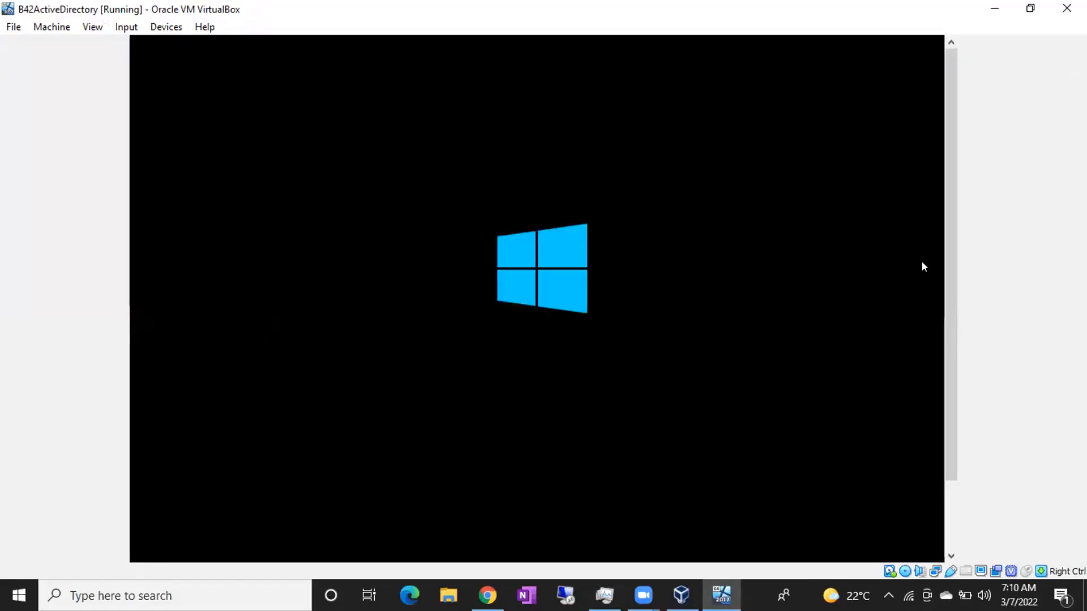
{"action": "left_click", "coordinate": [681, 594]}
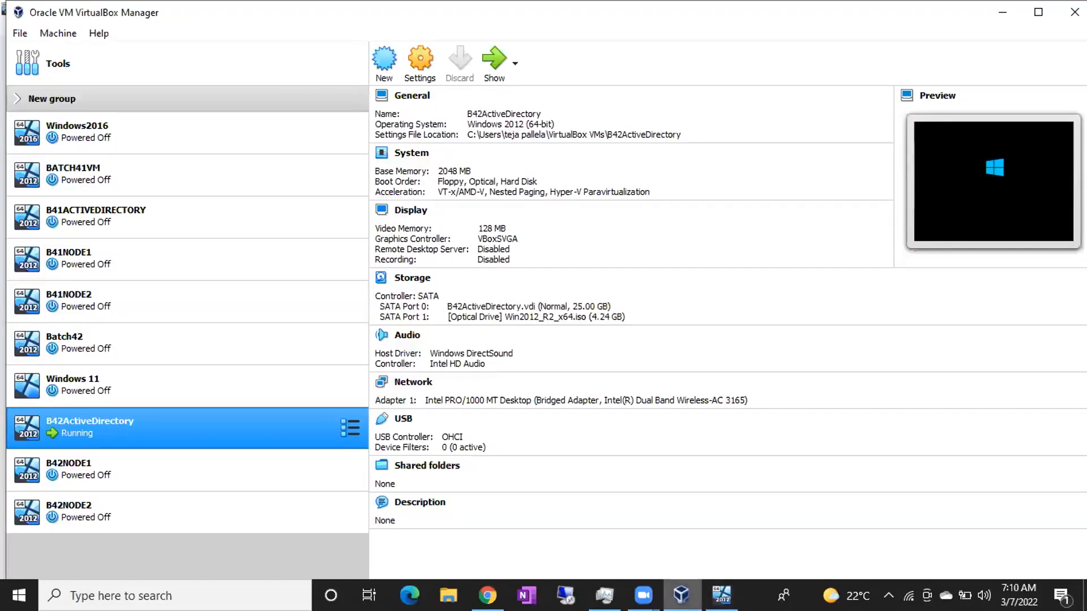
{"action": "left_click", "coordinate": [416, 59]}
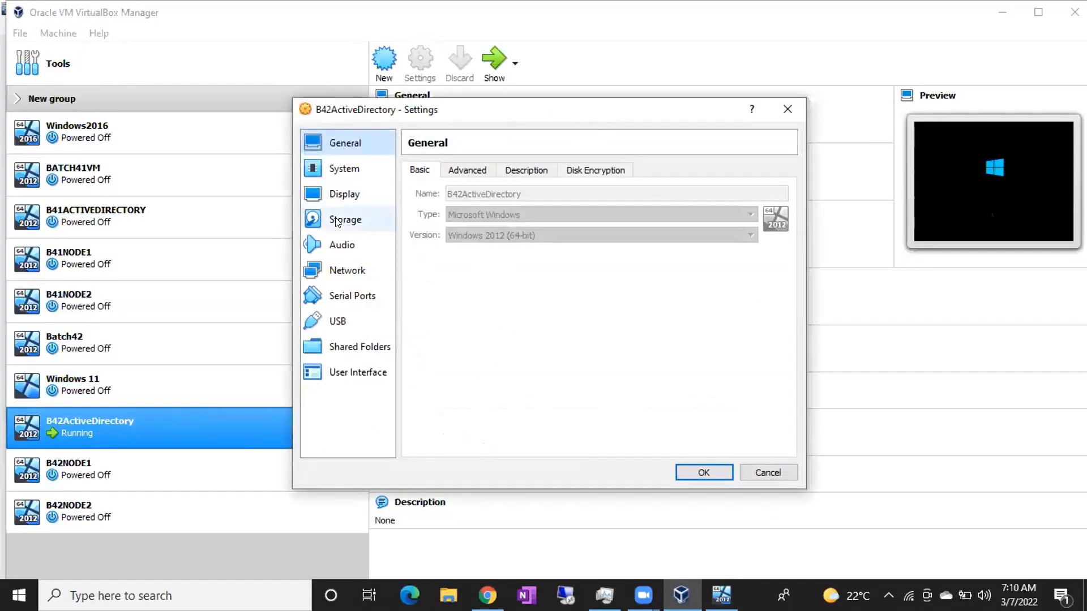
{"action": "left_click", "coordinate": [340, 270]}
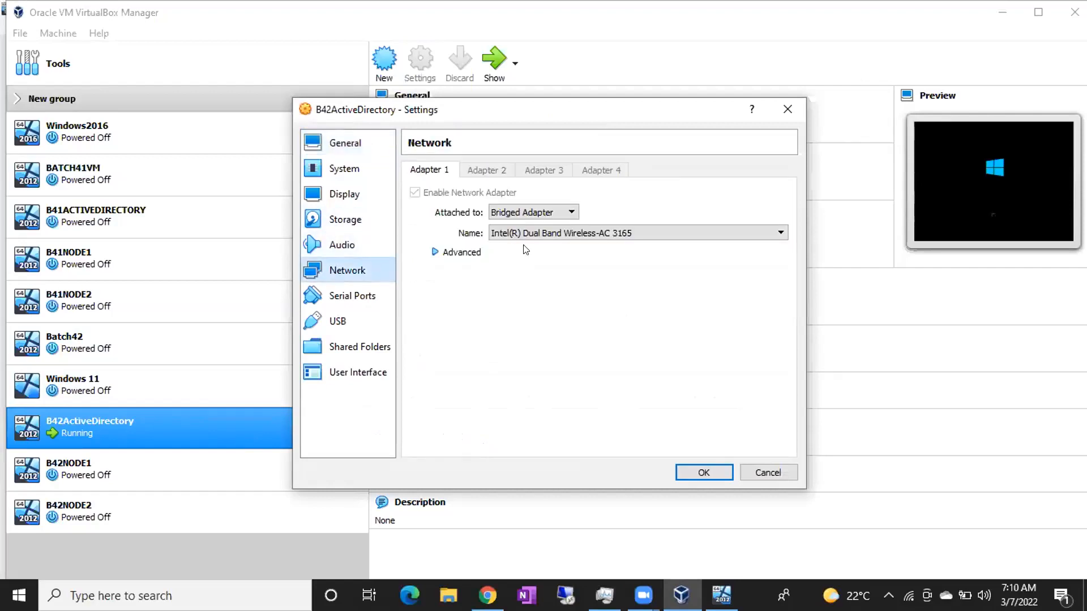
{"action": "left_click", "coordinate": [525, 234]}
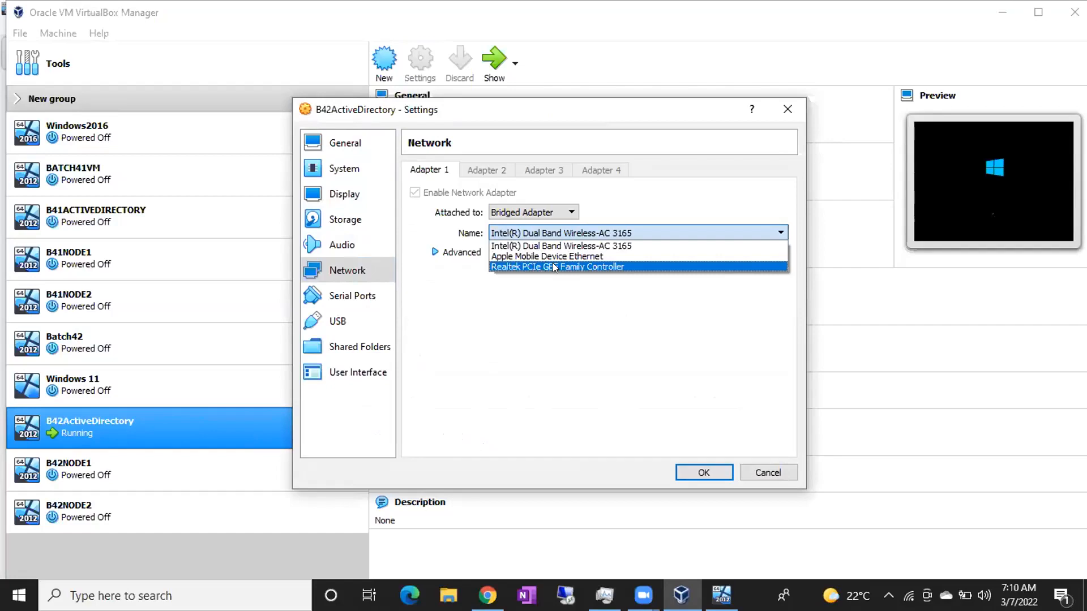
{"action": "left_click", "coordinate": [560, 230]}
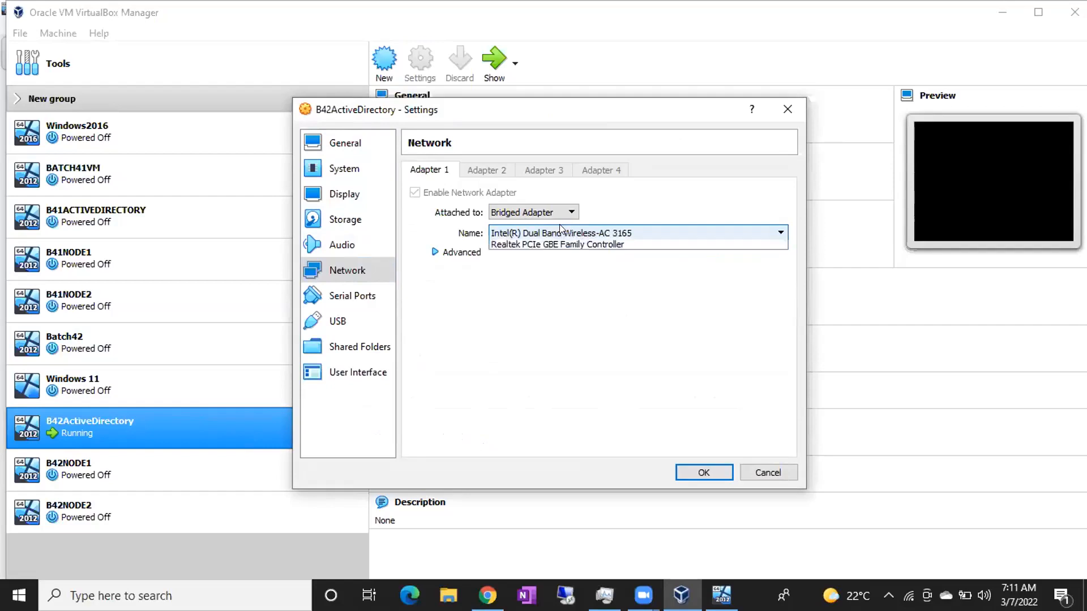
{"action": "left_click", "coordinate": [561, 230]}
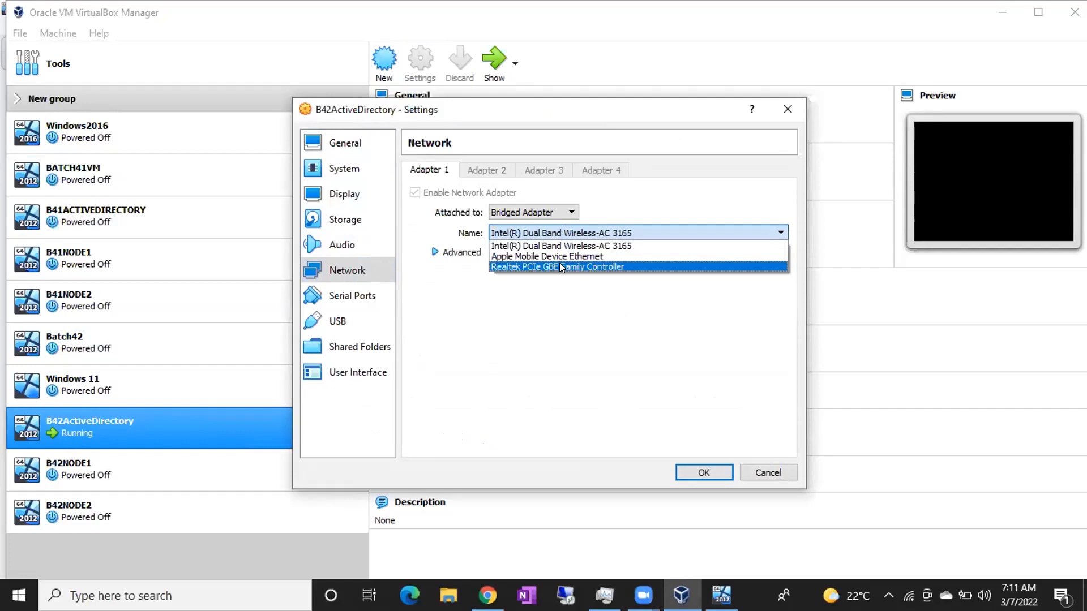
{"action": "left_click", "coordinate": [560, 233]}
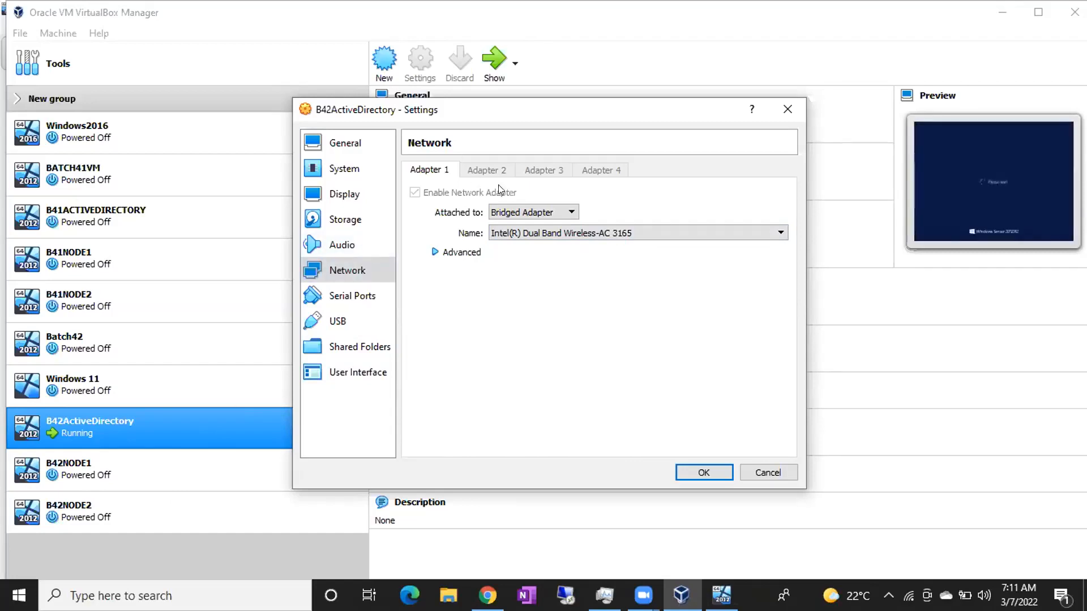
{"action": "left_click", "coordinate": [787, 110]}
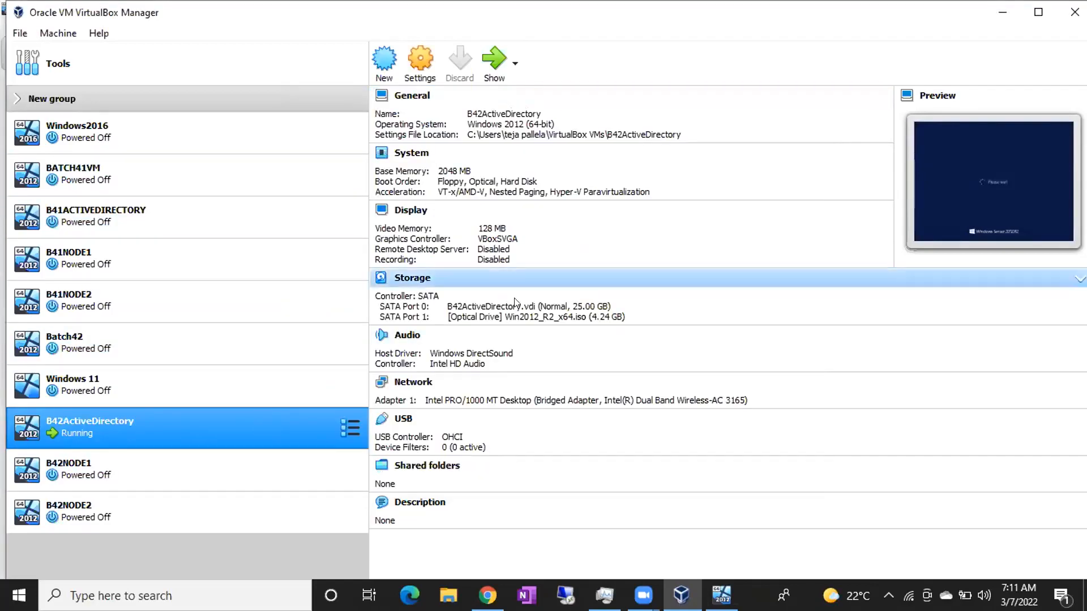
Check the booting B42ActiveDirectory window, dismiss its mouse integration bar, then select B42NODE1 in the Manager.
{"action": "left_click", "coordinate": [721, 596]}
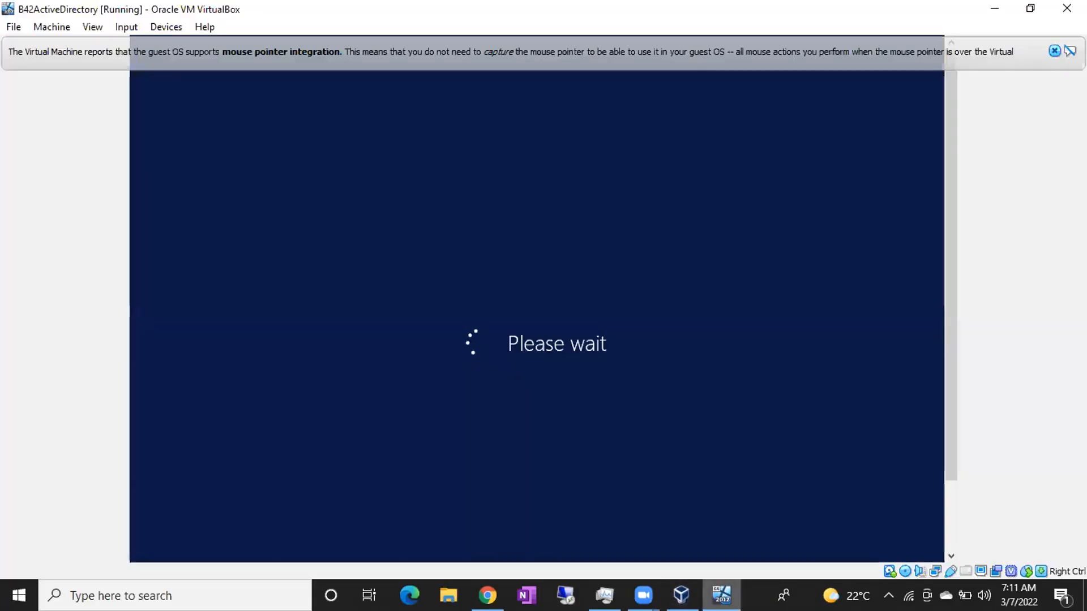
{"action": "left_click", "coordinate": [1054, 51]}
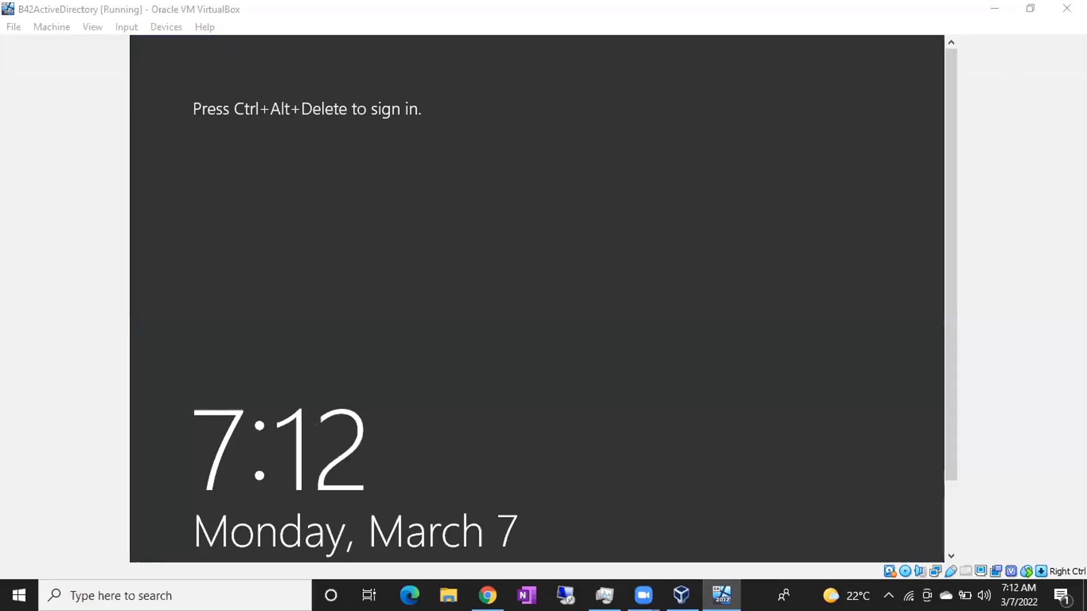
{"action": "left_click", "coordinate": [681, 594]}
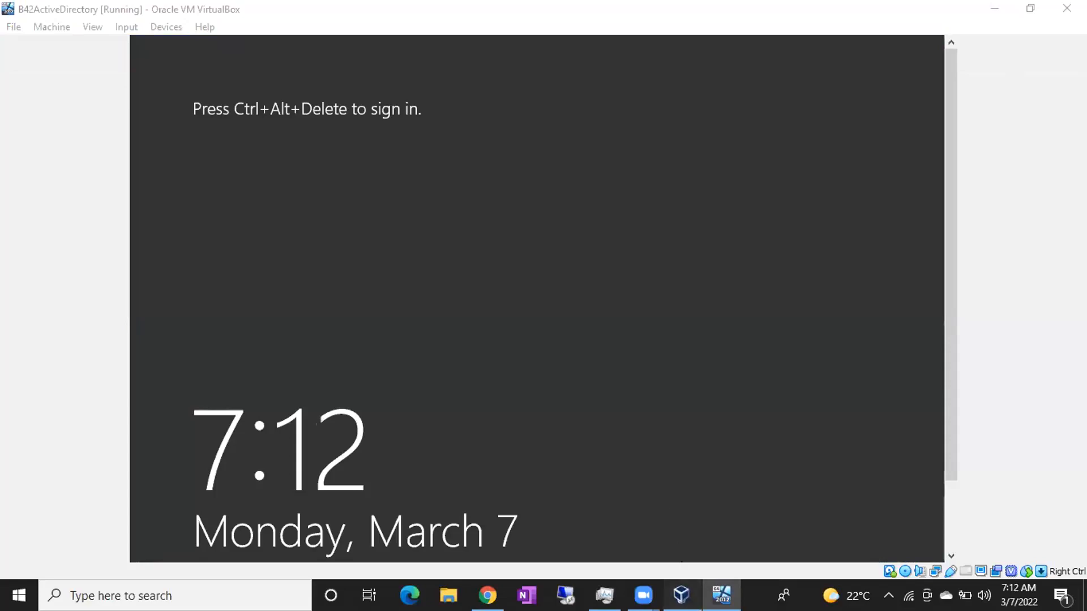
{"action": "left_click", "coordinate": [254, 479]}
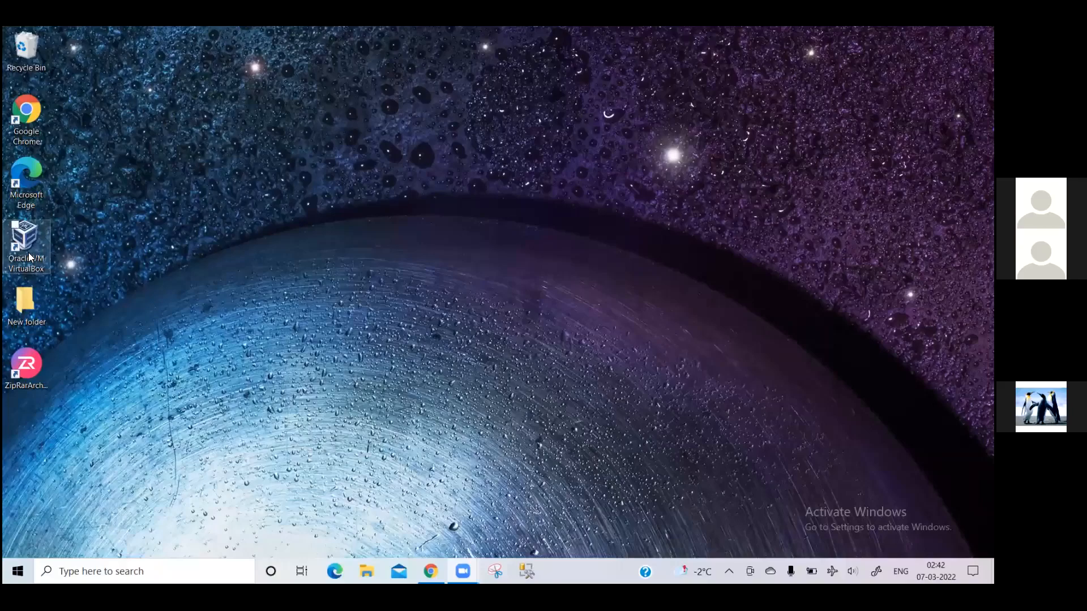
Relaunch VirtualBox as administrator, approve the permission prompt, and select the Actuvedirectory machine.
{"action": "double_click", "coordinate": [29, 256]}
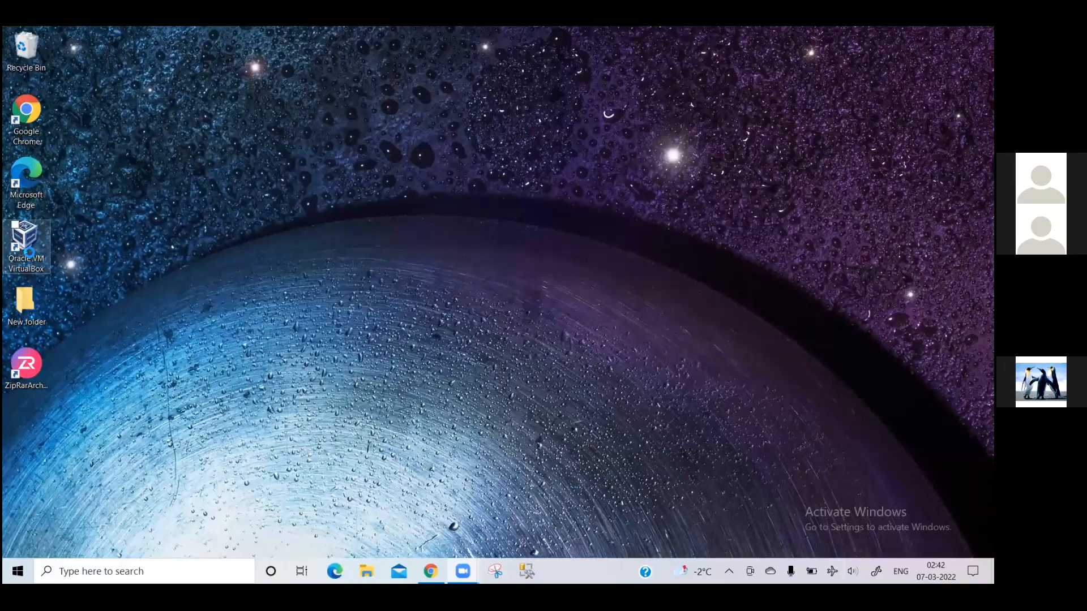
{"action": "right_click", "coordinate": [29, 253]}
{"action": "left_click", "coordinate": [76, 328]}
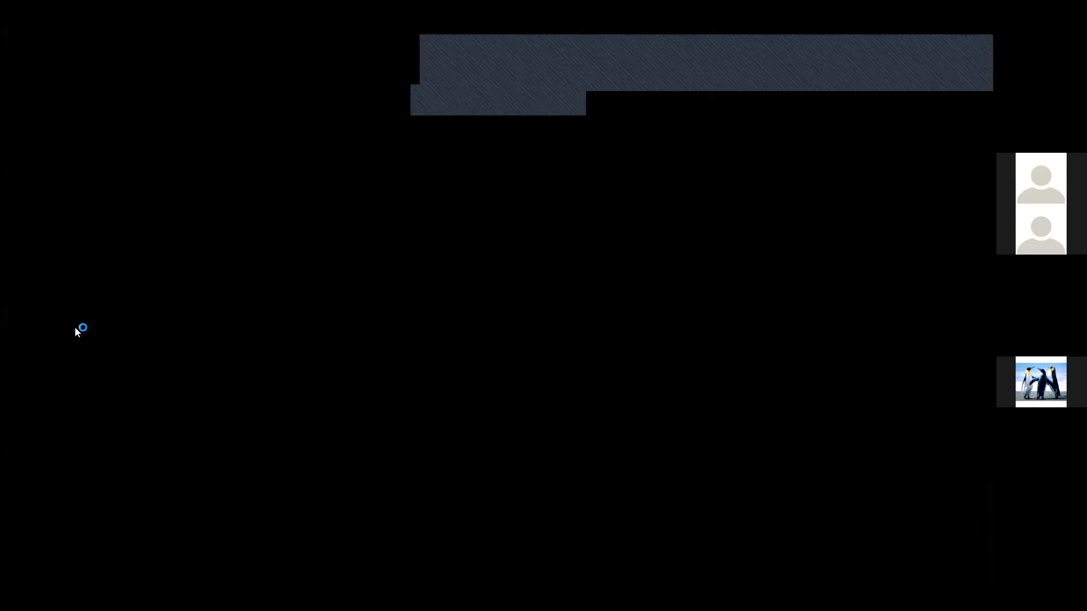
{"action": "left_click", "coordinate": [412, 385]}
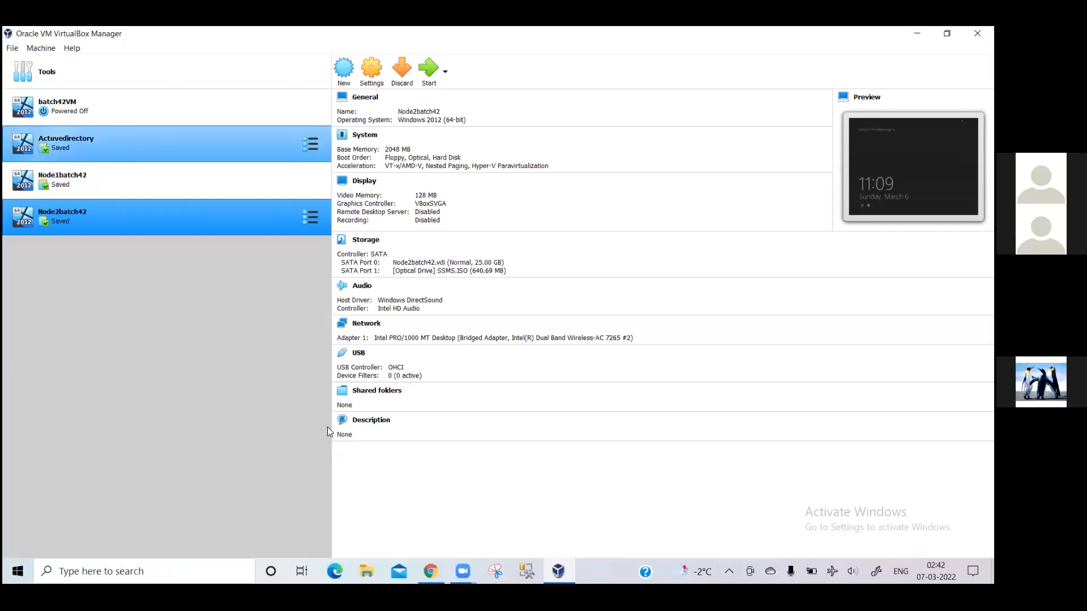
{"action": "left_click", "coordinate": [108, 140]}
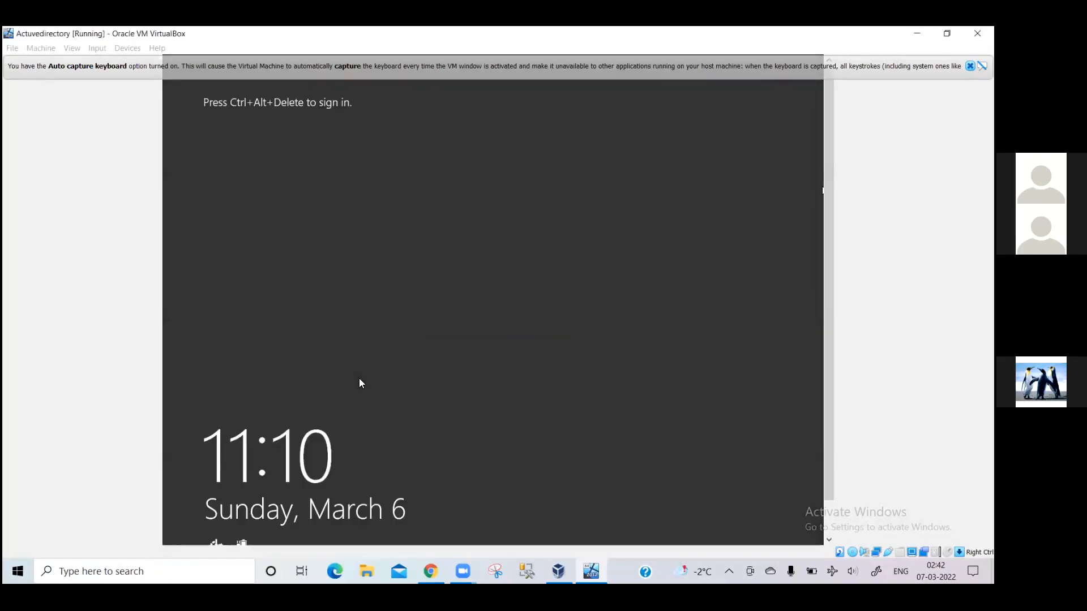
Sign in to Actuvedirectory as Administrator with the account password, then return to the VM list.
{"action": "key", "text": "ctrl+alt+Delete"}
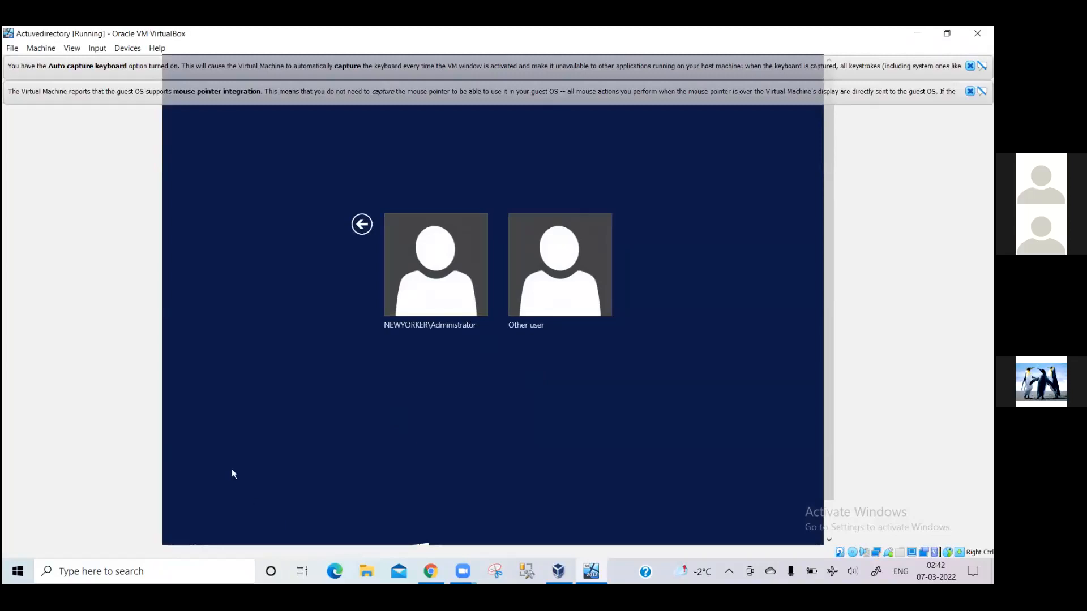
{"action": "left_click", "coordinate": [471, 283]}
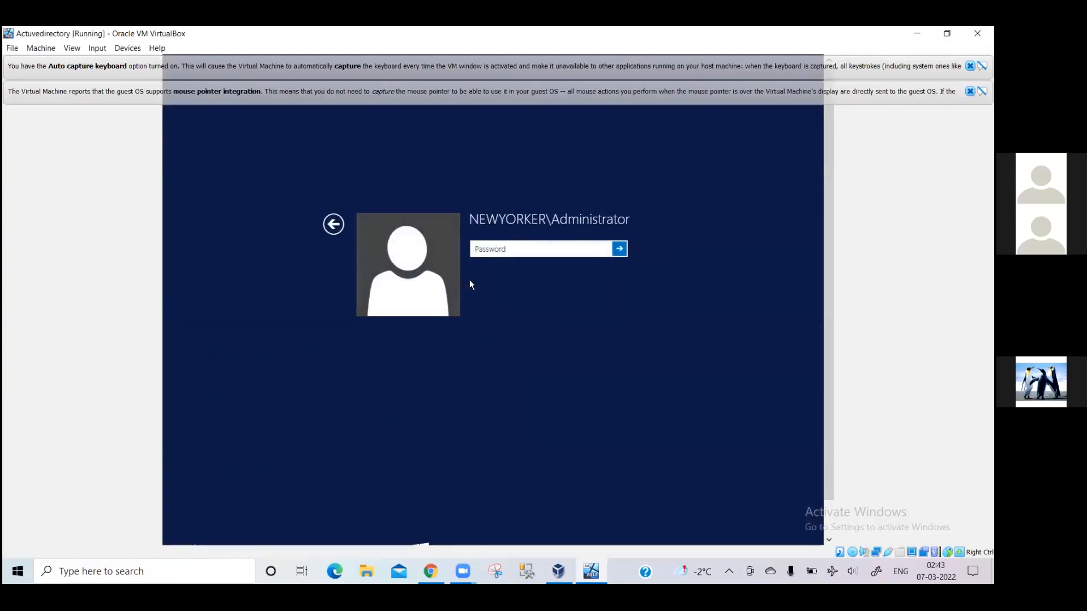
{"action": "type", "text": "••••••••••••"}
{"action": "key", "text": "Return"}
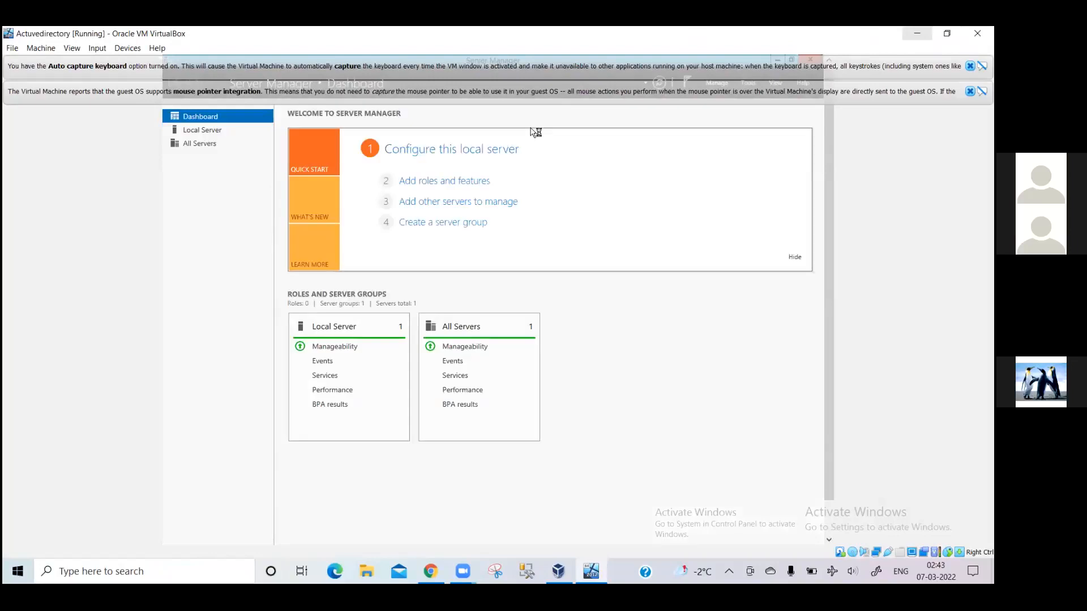
{"action": "key", "text": "alt+Tab"}
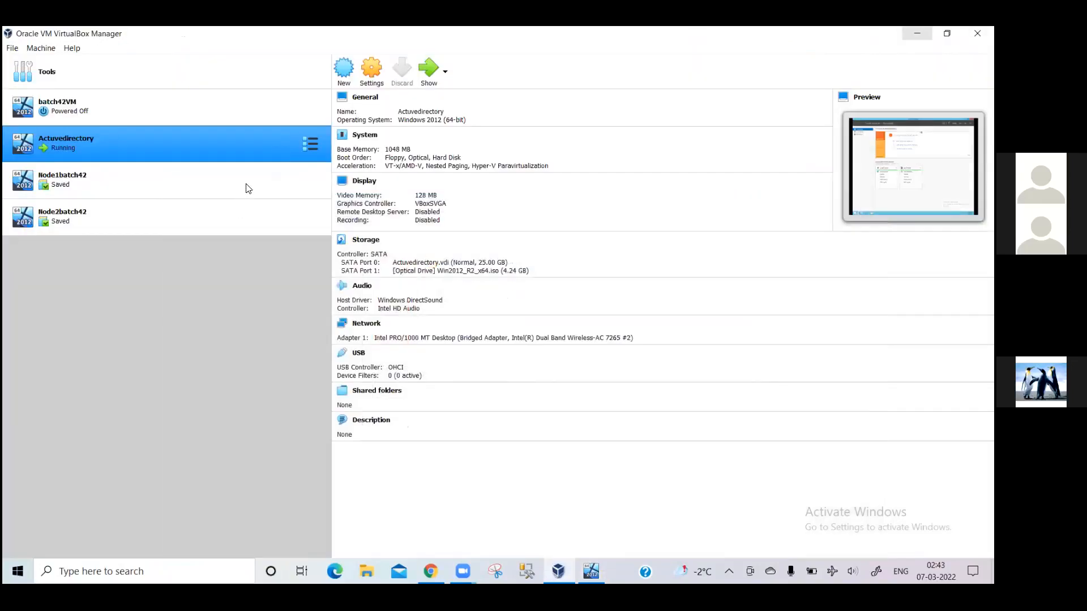
Select Node1batch42, pick the Administrator account at its sign-in screen, and enter the password.
{"action": "left_click", "coordinate": [246, 184]}
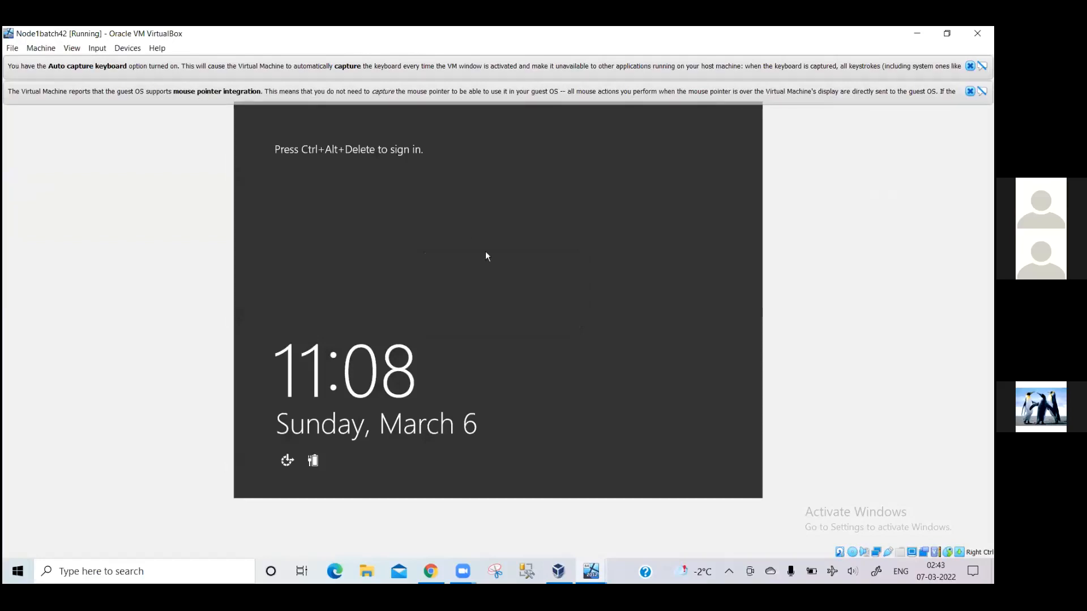
{"action": "key", "text": "ctrl+alt+Delete"}
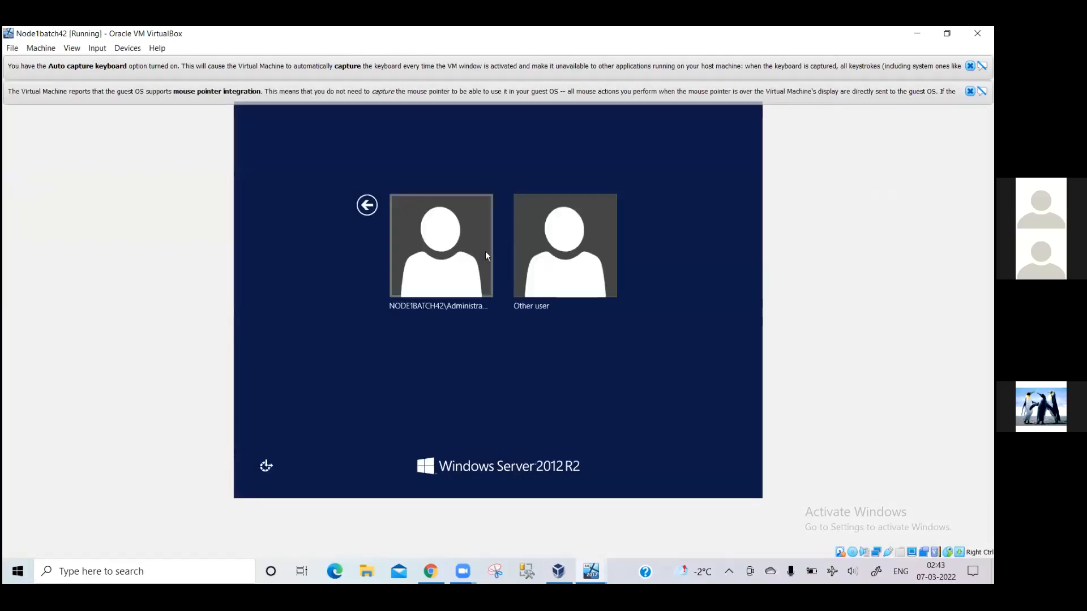
{"action": "left_click", "coordinate": [456, 256]}
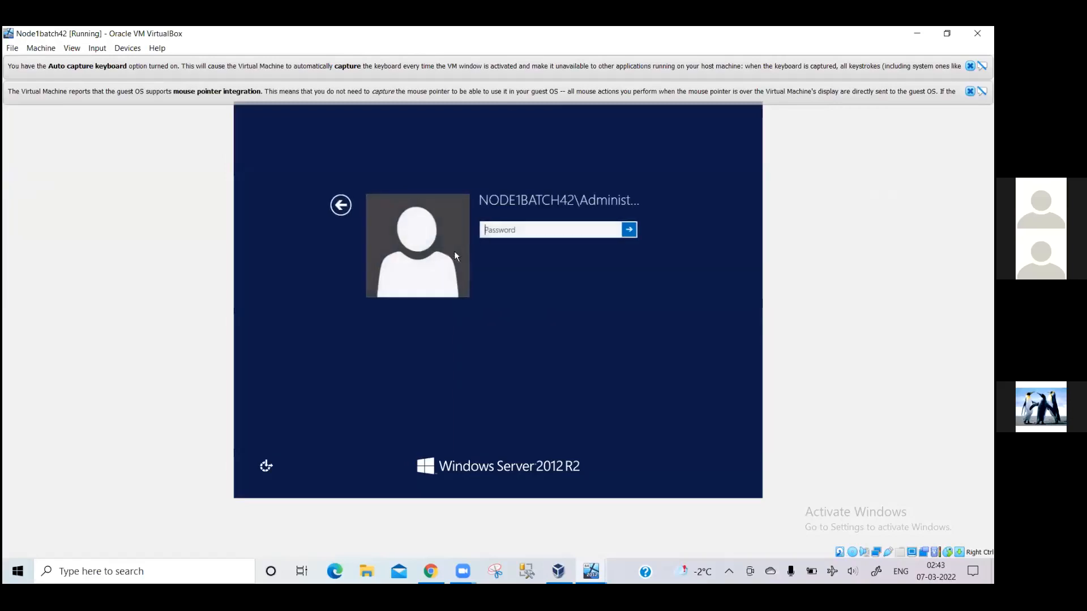
{"action": "type", "text": "•••••••••"}
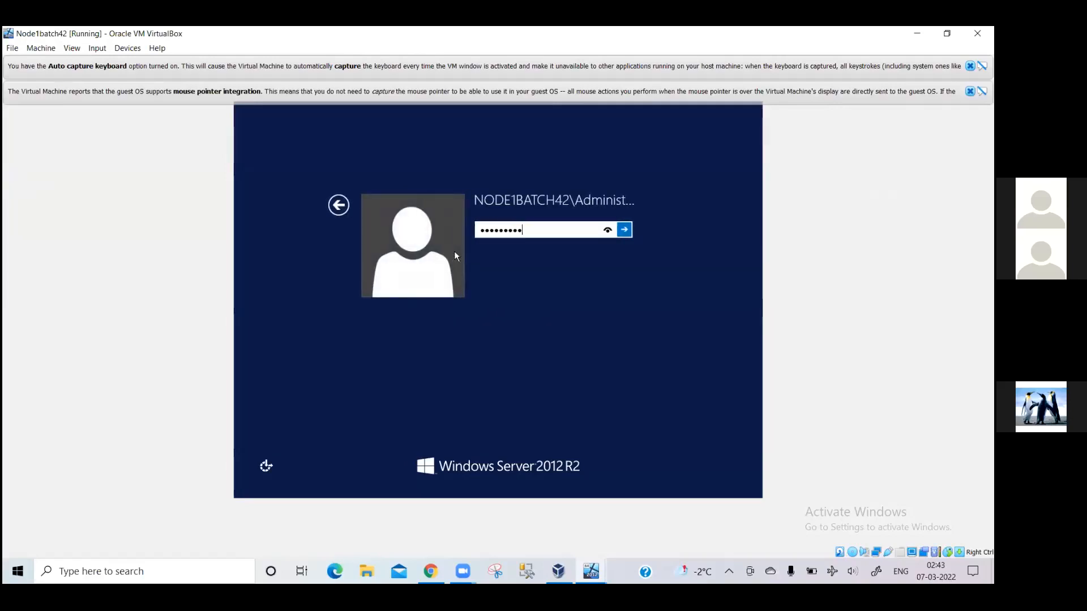
{"action": "type", "text": "•••"}
Sign in to Node1batch42, start Node2batch42, then bring the Node1batch42 window back.
{"action": "key", "text": "Return"}
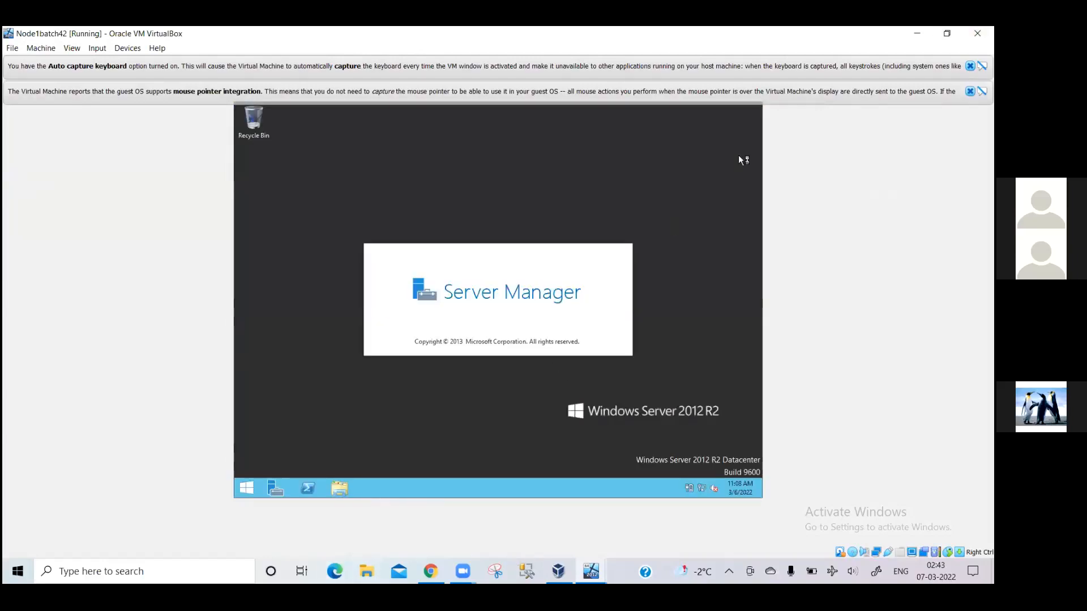
{"action": "left_click", "coordinate": [917, 33]}
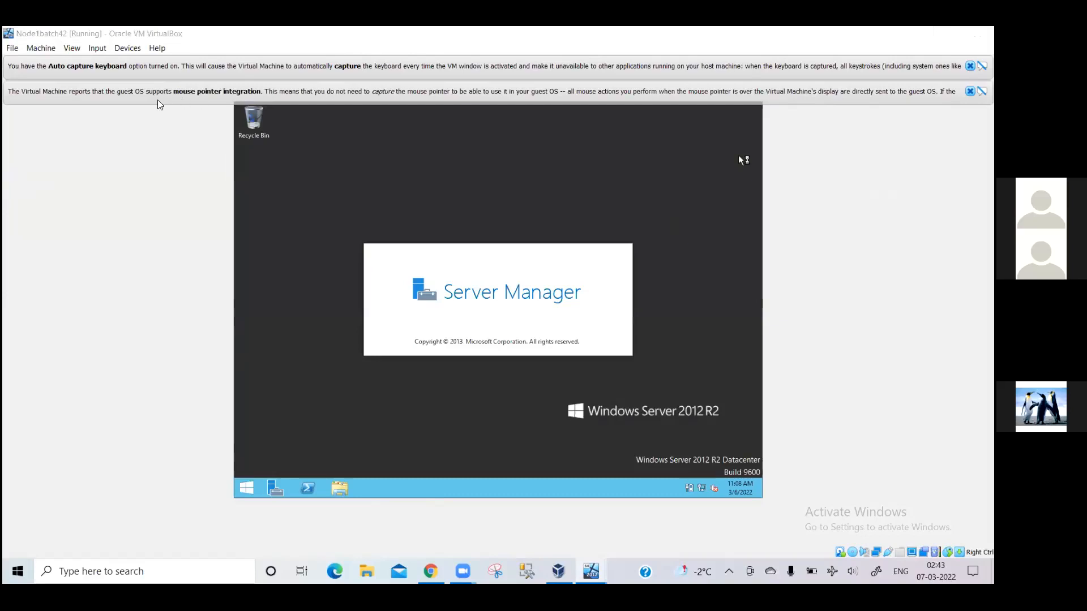
{"action": "left_click", "coordinate": [170, 224]}
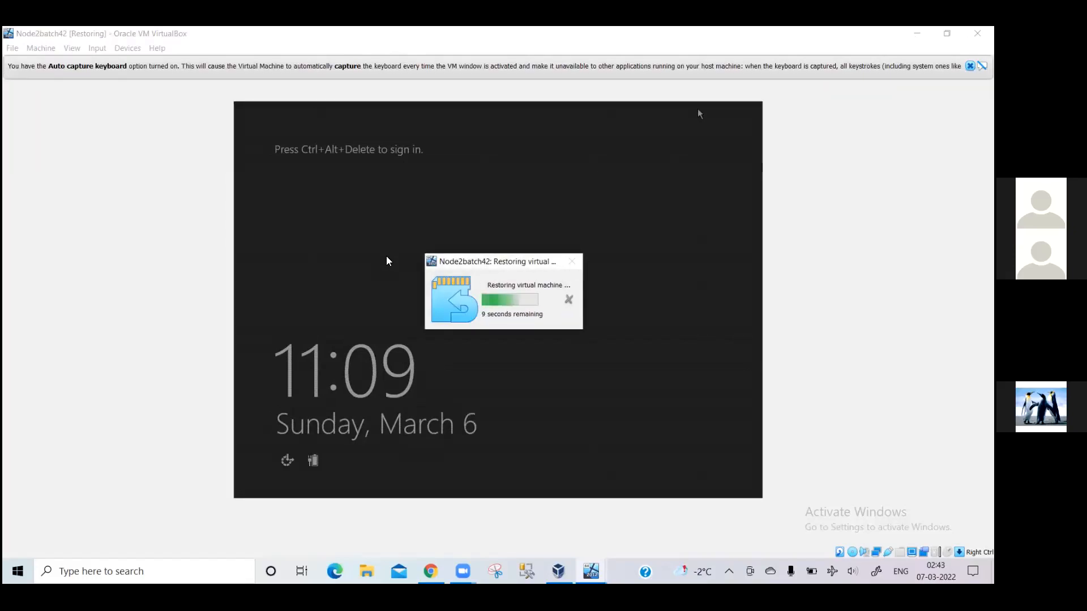
{"action": "mouse_move", "coordinate": [590, 572]}
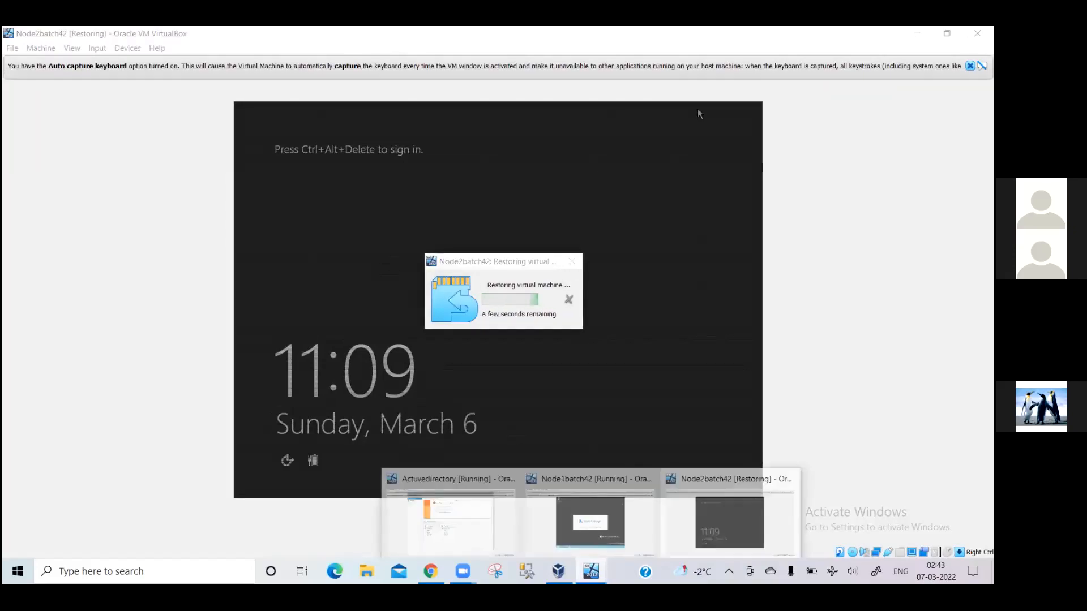
{"action": "left_click", "coordinate": [598, 539]}
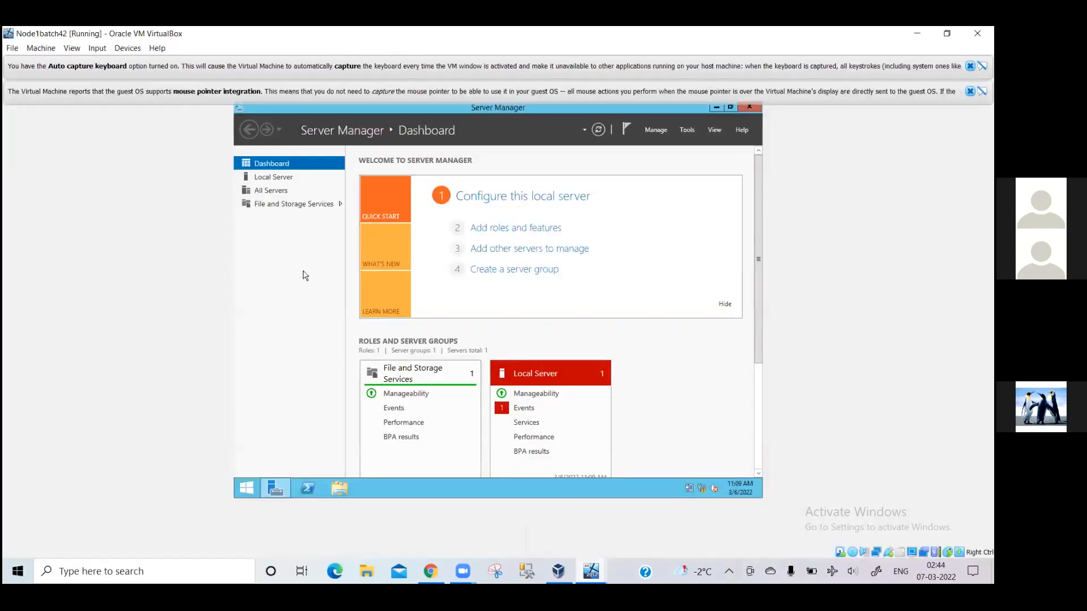
Close Server Manager and review Node1batch42's System properties and Remote settings without changing them.
{"action": "left_click", "coordinate": [750, 108]}
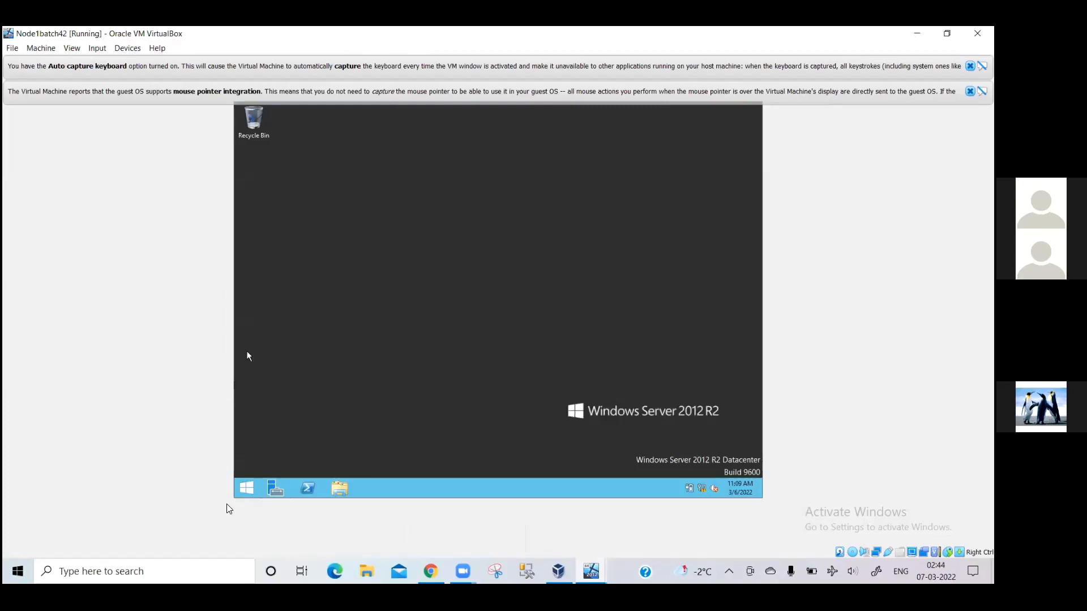
{"action": "left_click", "coordinate": [246, 488]}
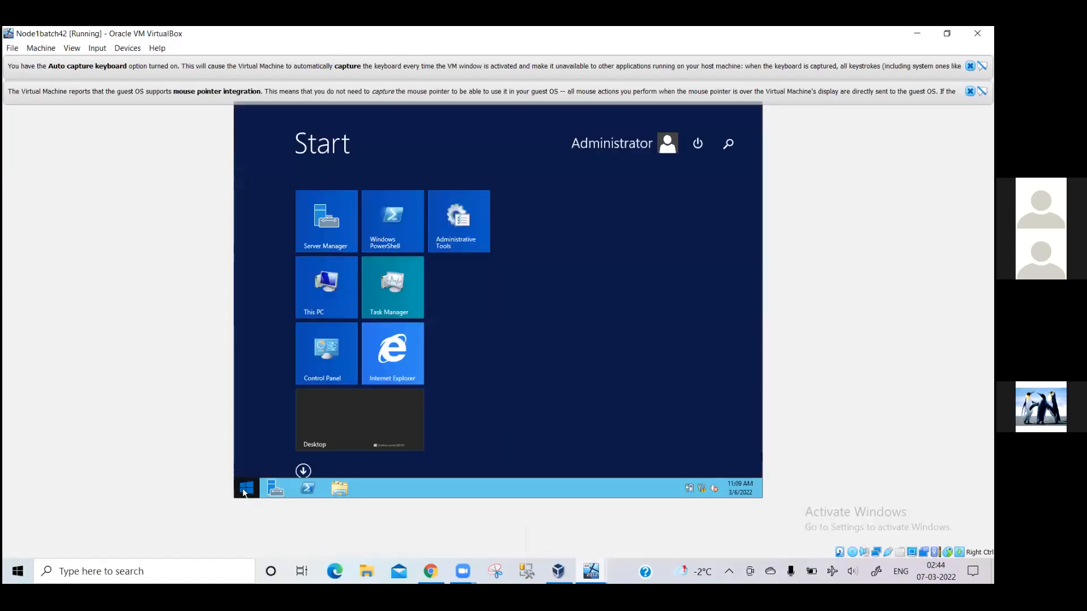
{"action": "right_click", "coordinate": [340, 295]}
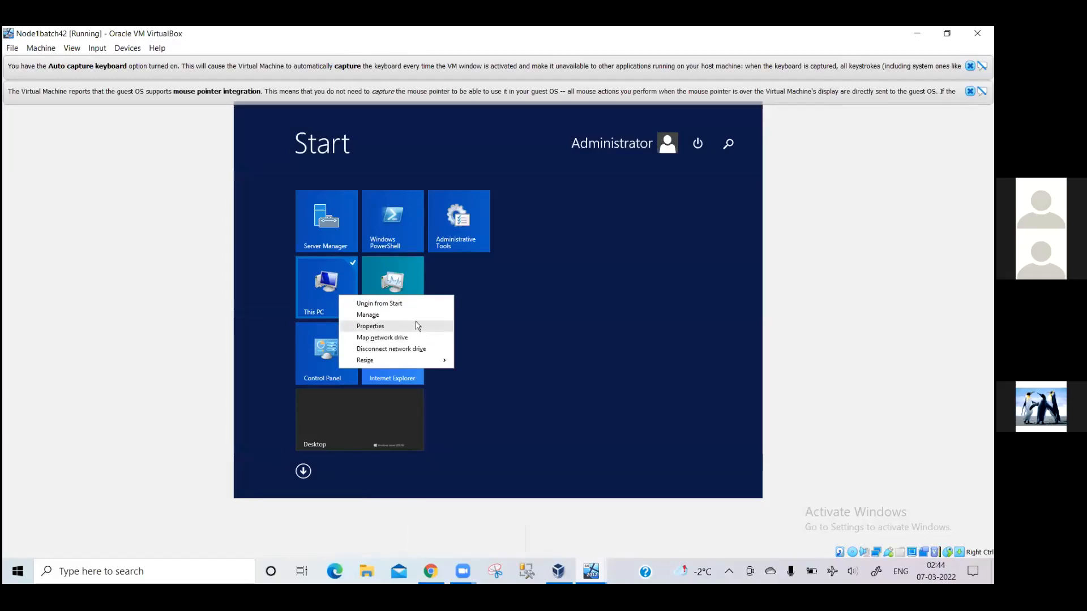
{"action": "left_click", "coordinate": [417, 326]}
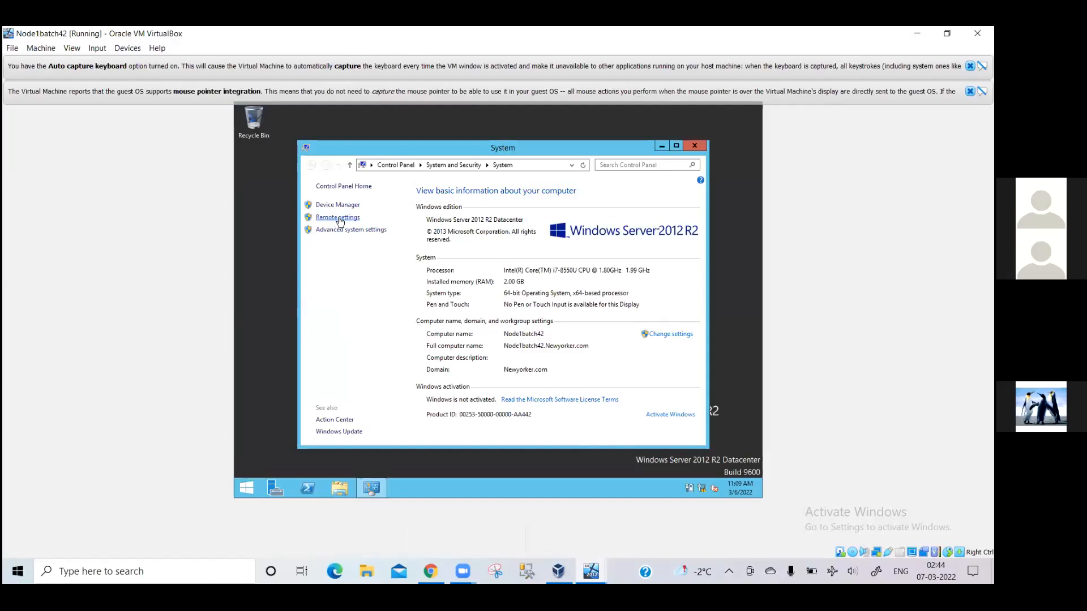
{"action": "left_click", "coordinate": [339, 218]}
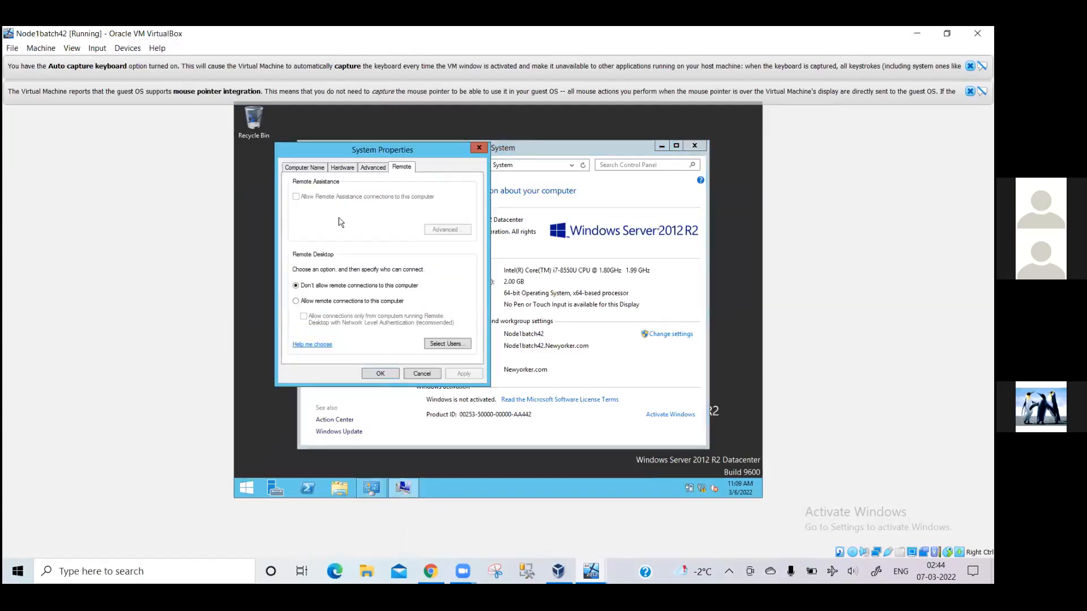
{"action": "left_click", "coordinate": [414, 376]}
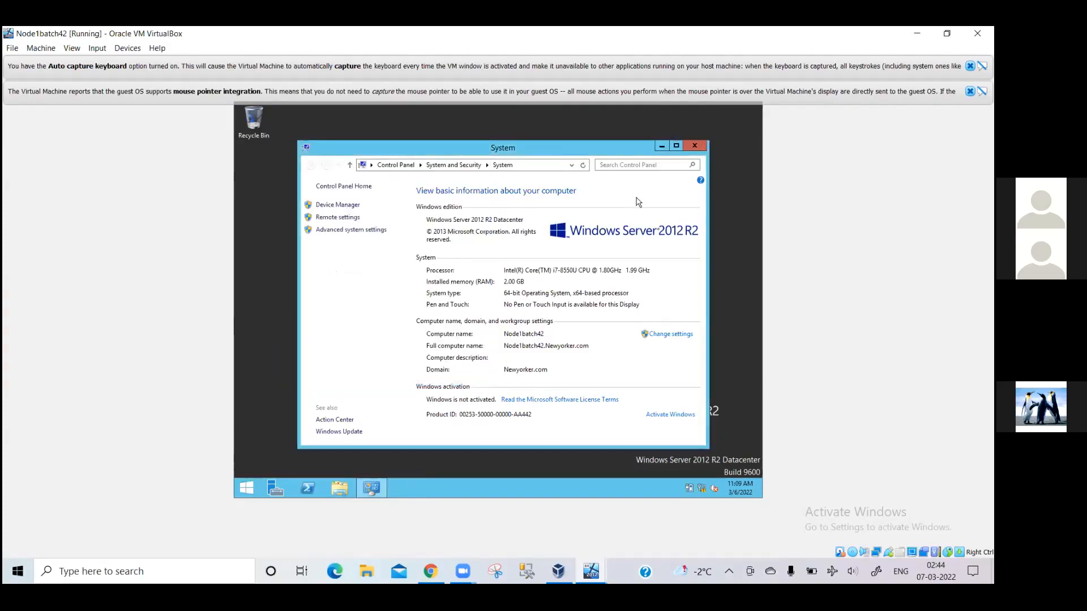
{"action": "left_click", "coordinate": [694, 146]}
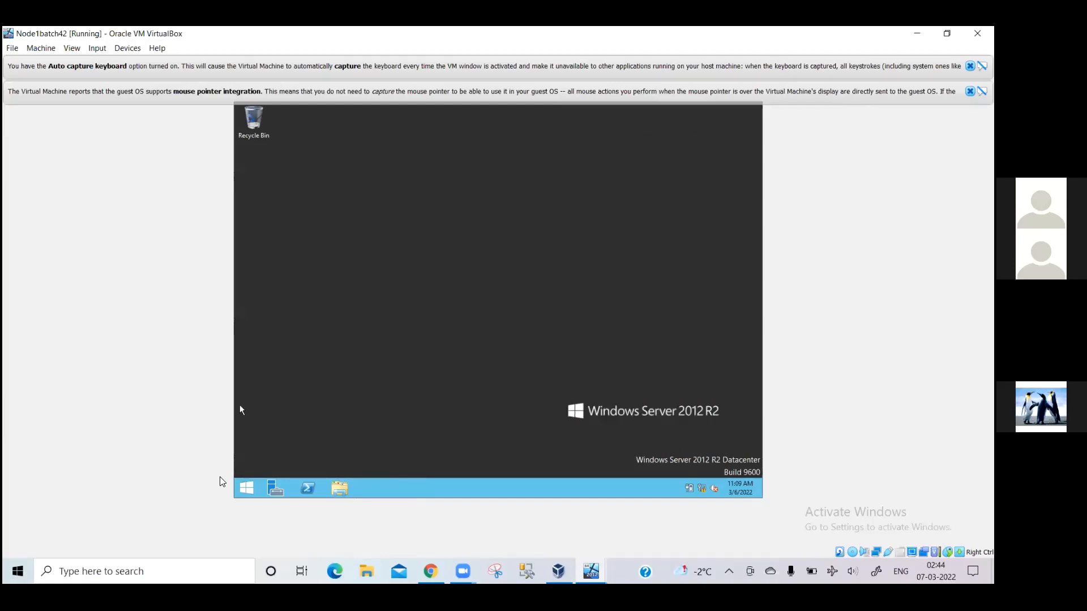
Open Network Connections with ncpa.cpl and bring up the Ethernet adapter's Properties.
{"action": "key", "text": "super+r"}
{"action": "key", "text": "Return"}
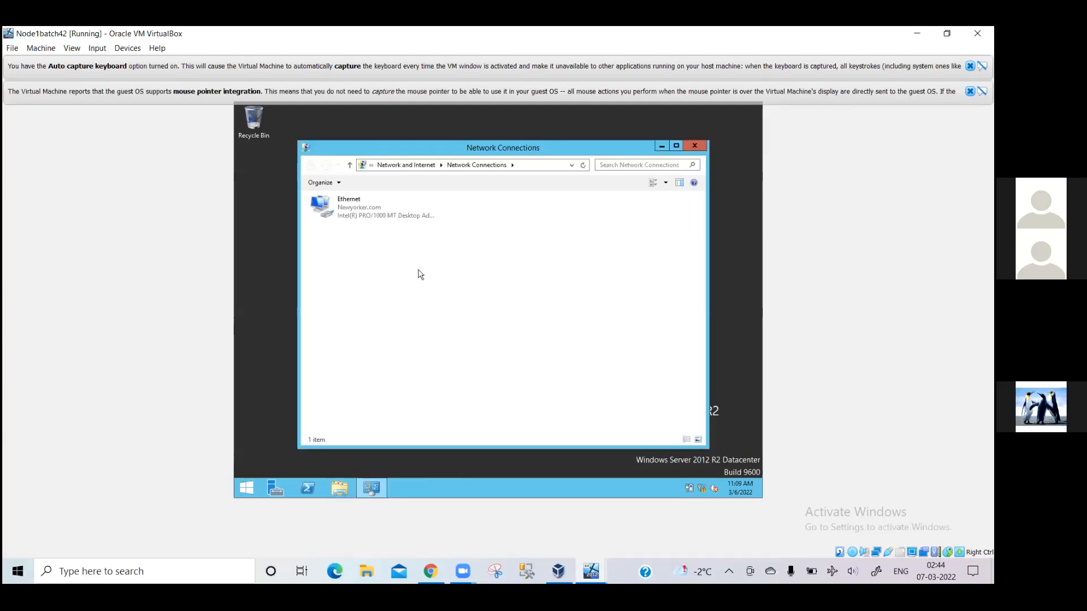
{"action": "right_click", "coordinate": [373, 206]}
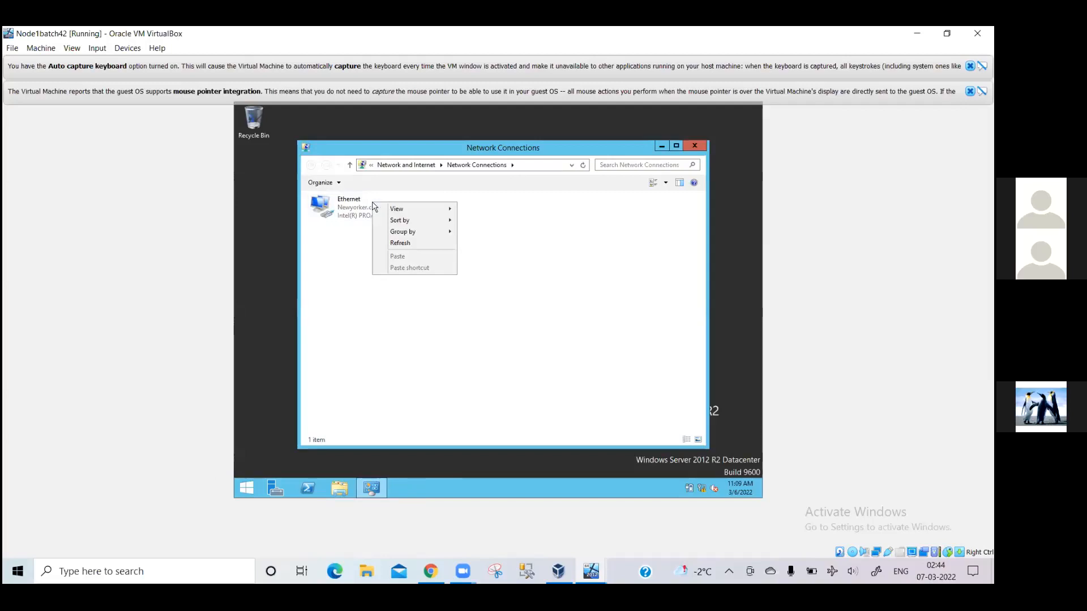
{"action": "left_click", "coordinate": [356, 220]}
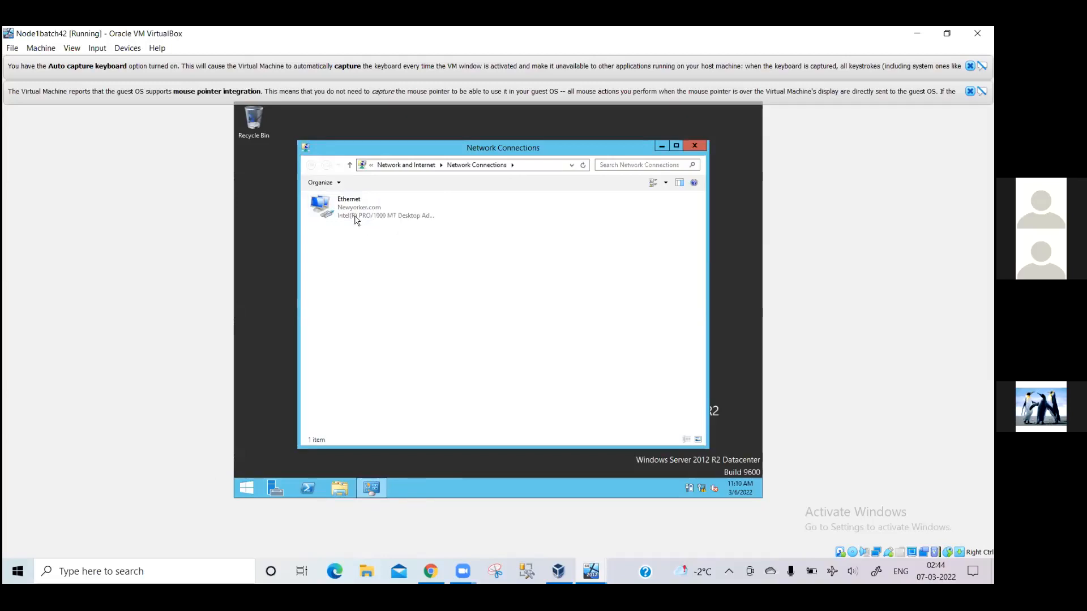
{"action": "left_click", "coordinate": [357, 221]}
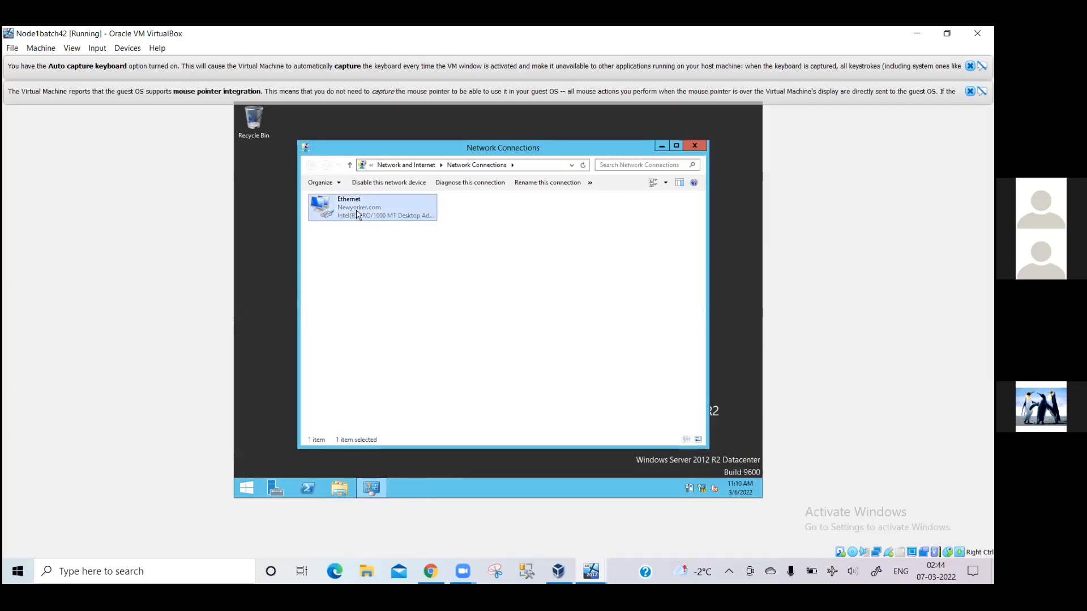
{"action": "right_click", "coordinate": [357, 212]}
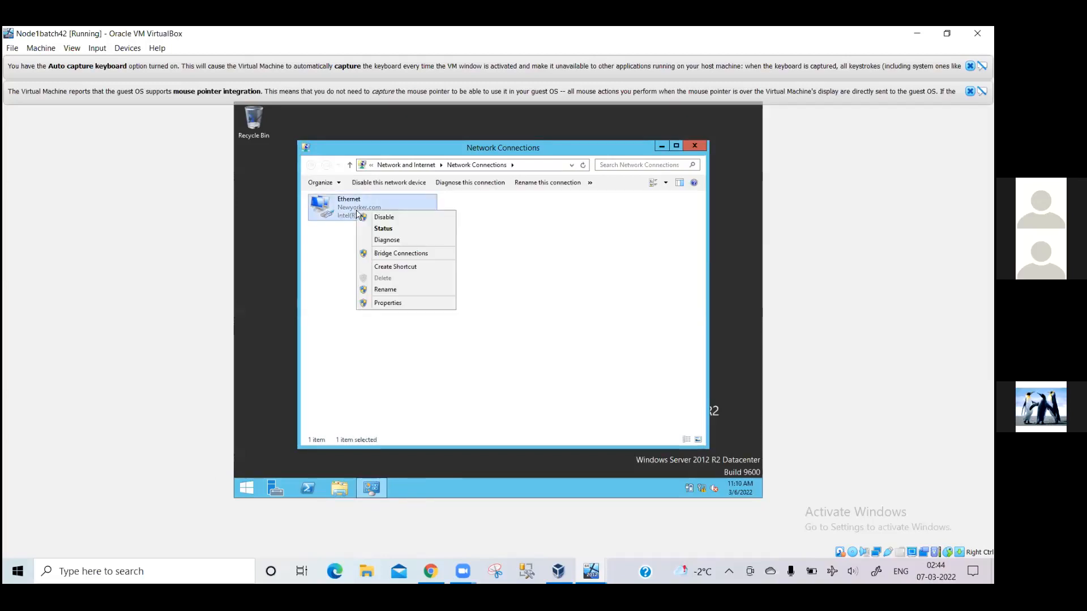
{"action": "left_click", "coordinate": [389, 304]}
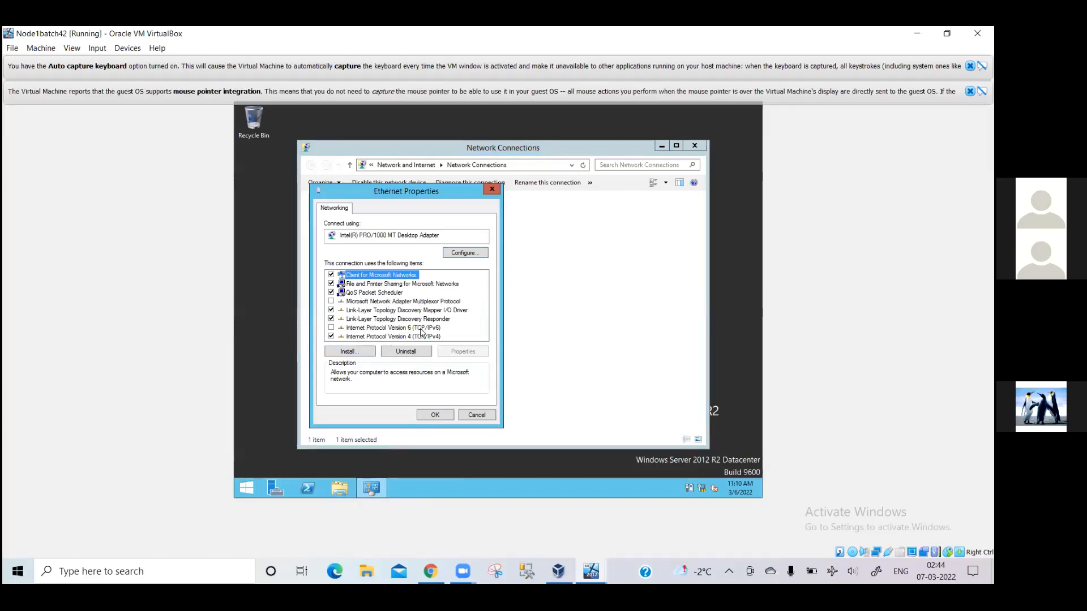
Open the TCP/IPv4 properties showing static IP 10.10.10.1, mask 255.0.0.0, DNS 10.10.10.100.
{"action": "left_click", "coordinate": [388, 337]}
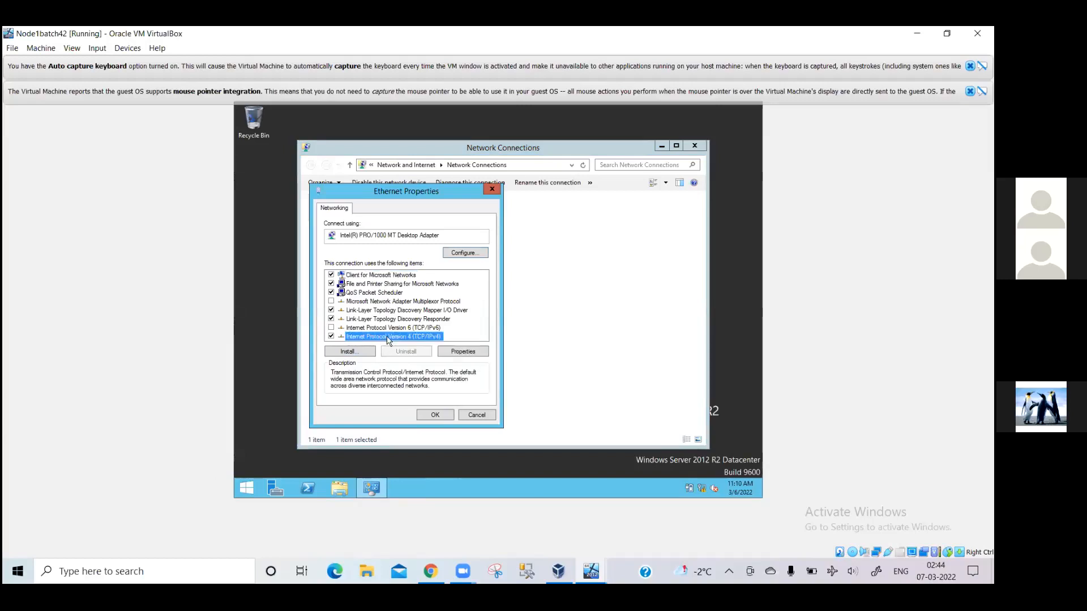
{"action": "left_click", "coordinate": [456, 357]}
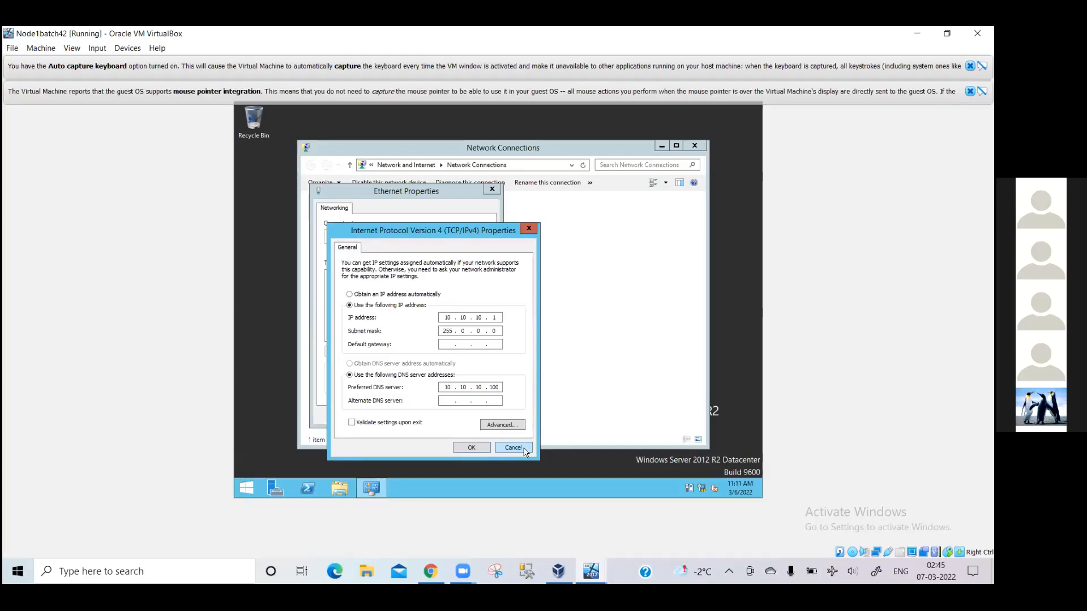
Cancel the TCP/IPv4 Properties dialog, reopen it, and cancel it again without changes.
{"action": "left_click", "coordinate": [513, 448]}
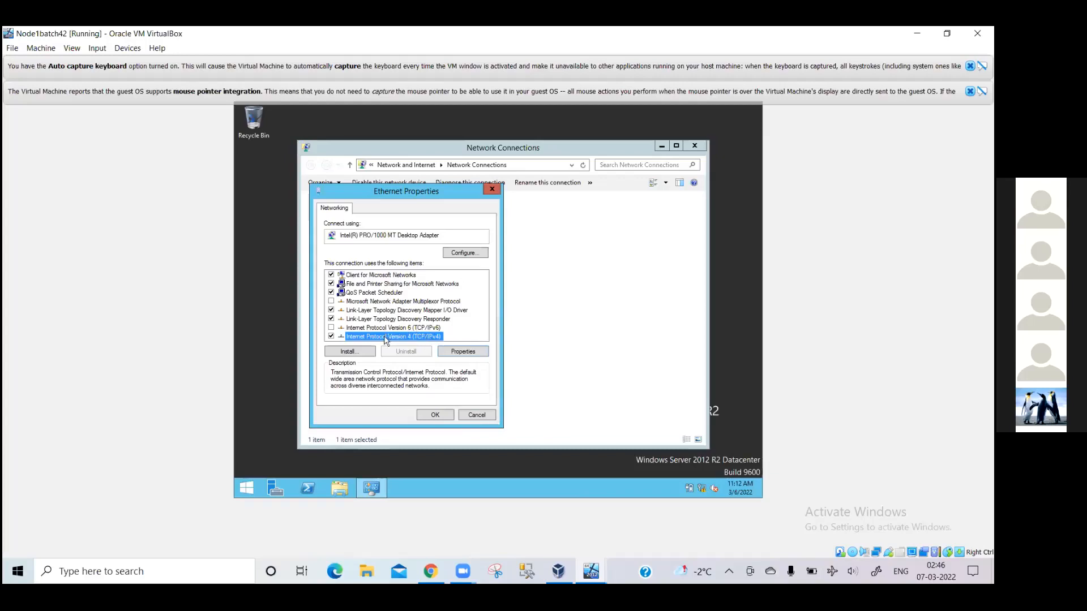
{"action": "double_click", "coordinate": [385, 337]}
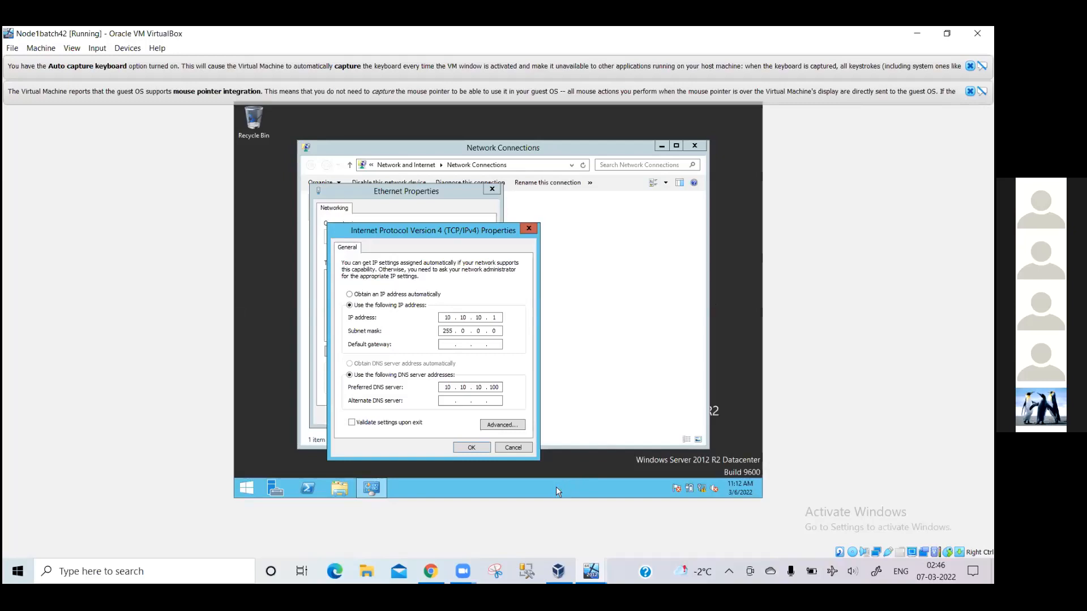
{"action": "left_click", "coordinate": [522, 448]}
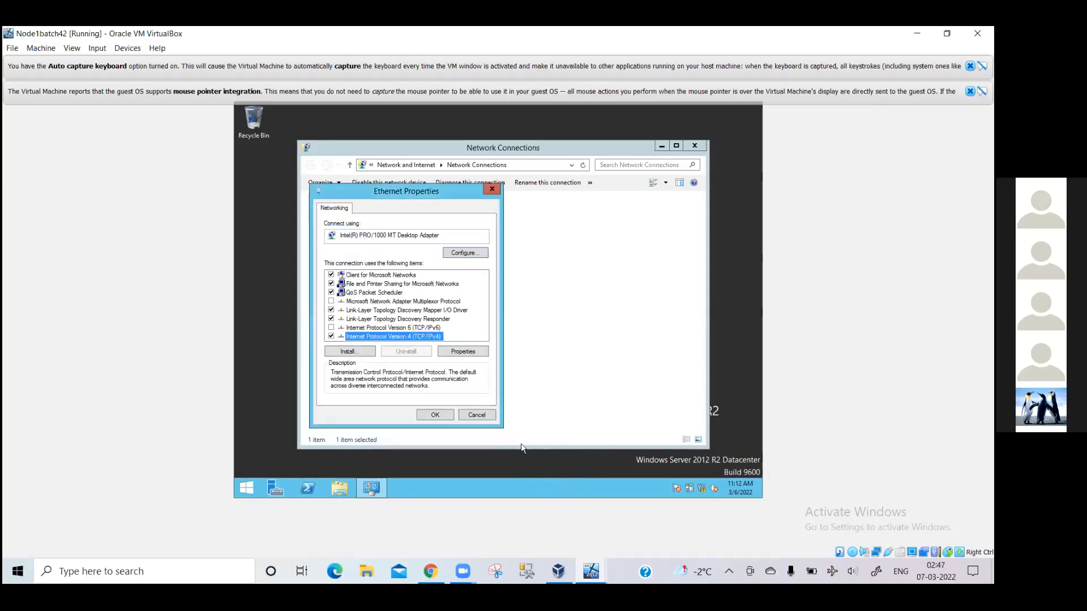
Discard the Ethernet Properties and close the Network Connections window.
{"action": "left_click", "coordinate": [475, 414]}
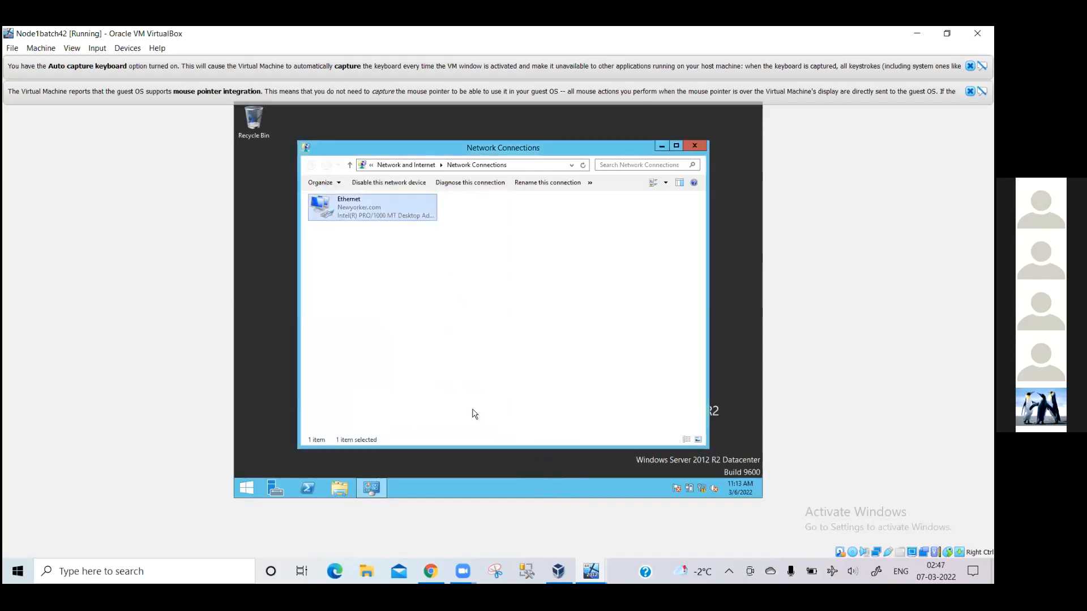
{"action": "left_click", "coordinate": [695, 146]}
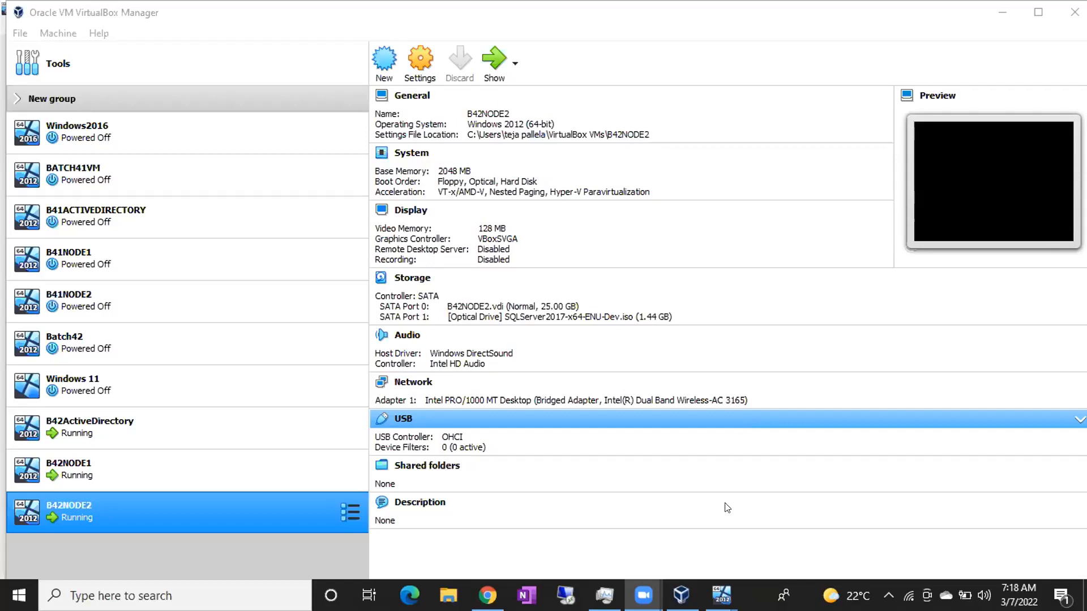
Bring the B42NODE2 window forward and dismiss its mouse pointer integration notice.
{"action": "mouse_move", "coordinate": [721, 595]}
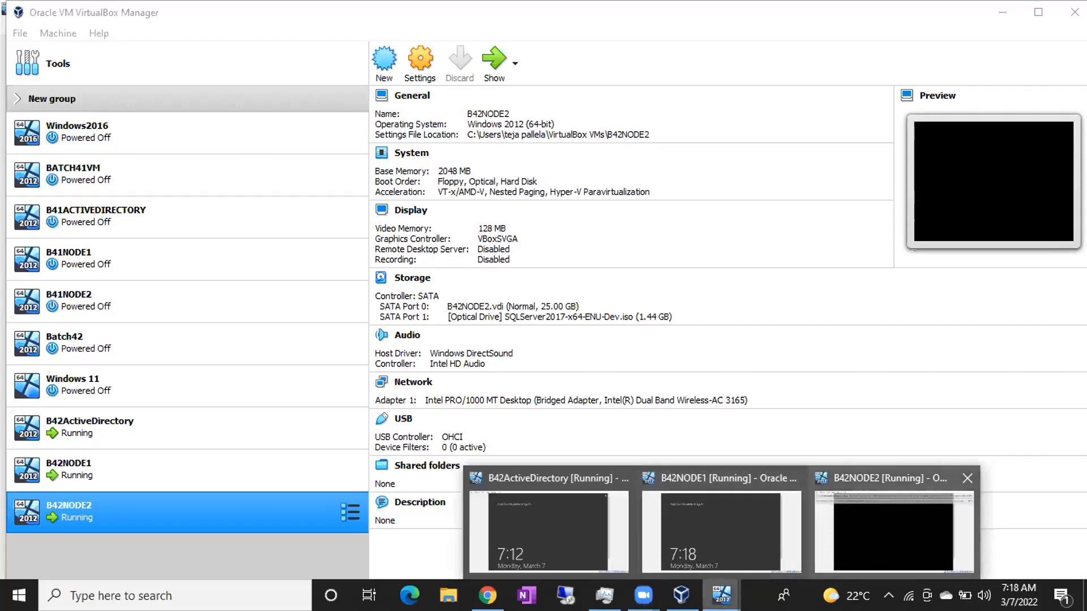
{"action": "left_click", "coordinate": [852, 551]}
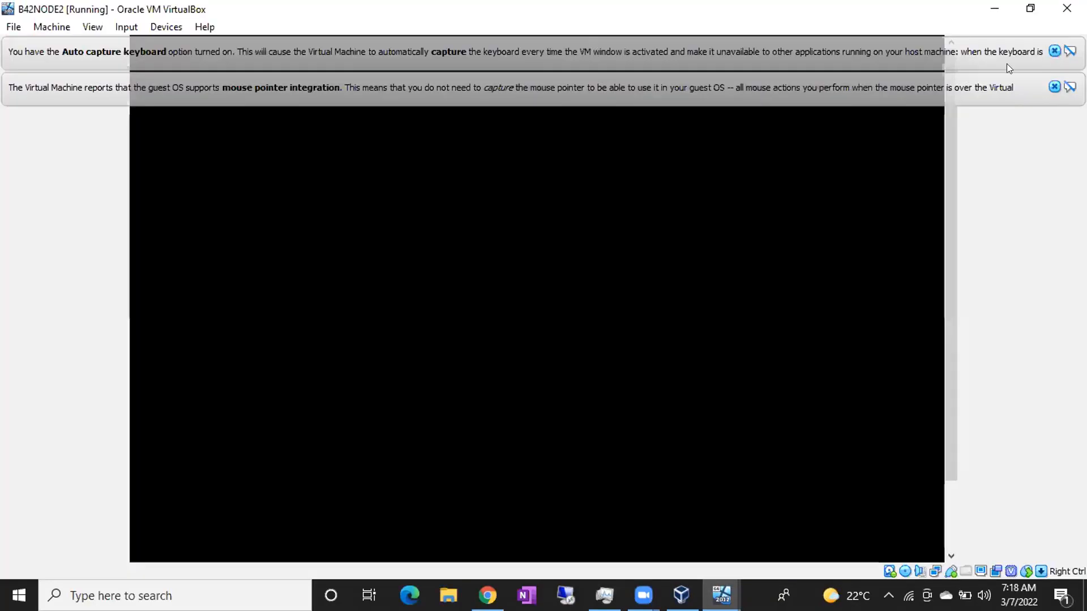
{"action": "left_click", "coordinate": [1055, 87]}
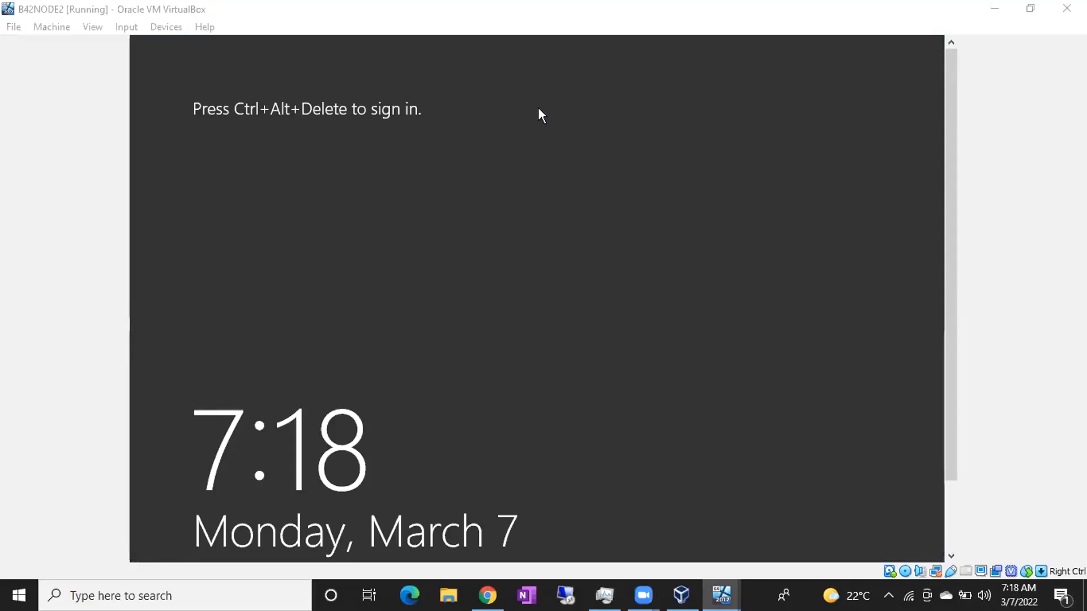
Sign in to B42ActiveDirectory with Ctrl+Alt+Del and the administrator password.
{"action": "mouse_move", "coordinate": [720, 595]}
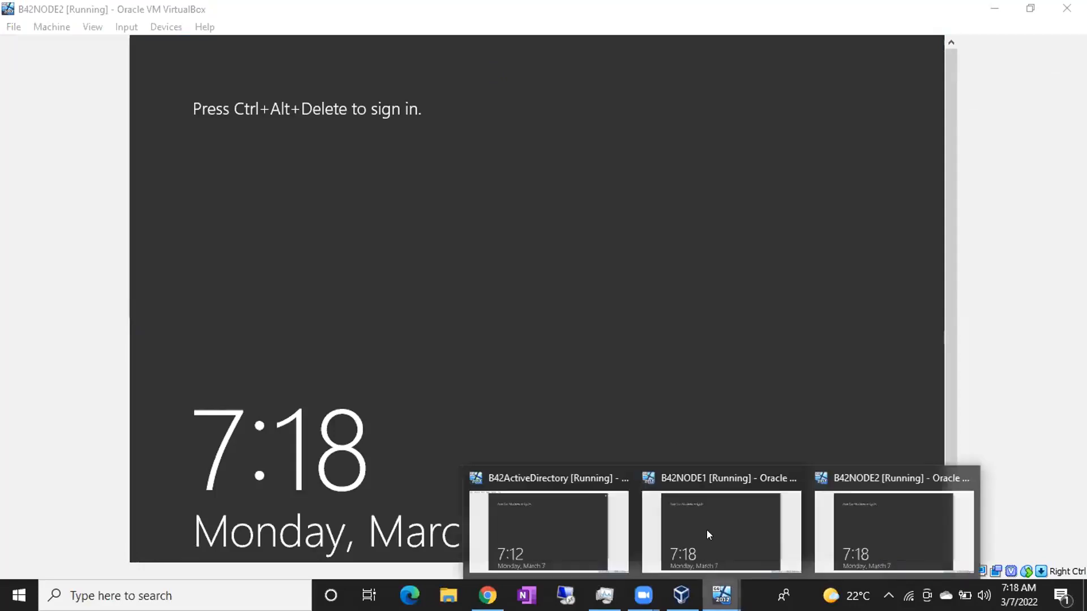
{"action": "left_click", "coordinate": [705, 523]}
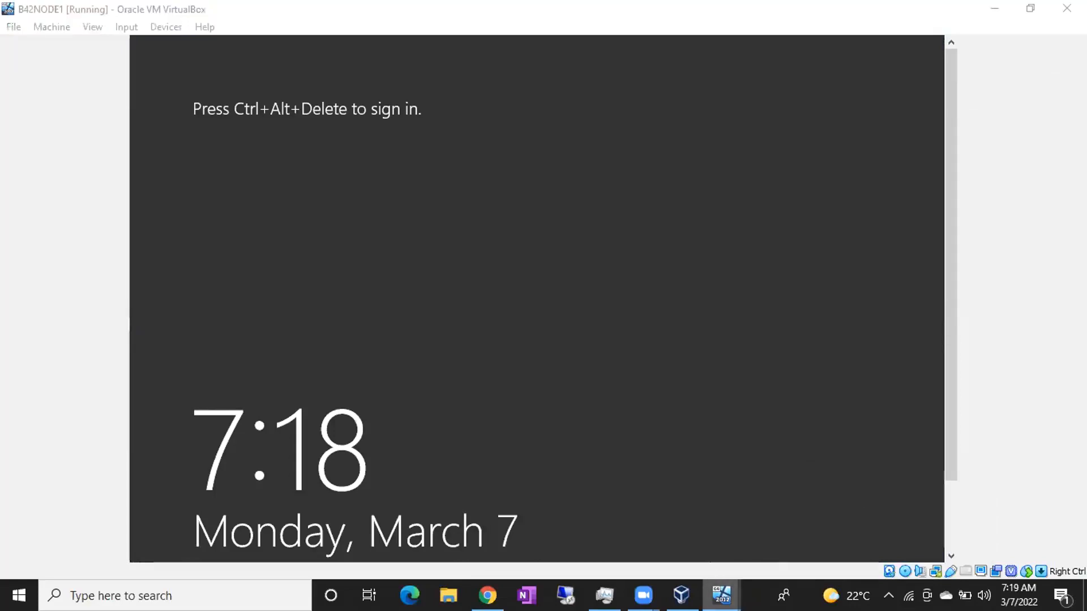
{"action": "left_click", "coordinate": [561, 526]}
{"action": "key", "text": "ctrl+Delete"}
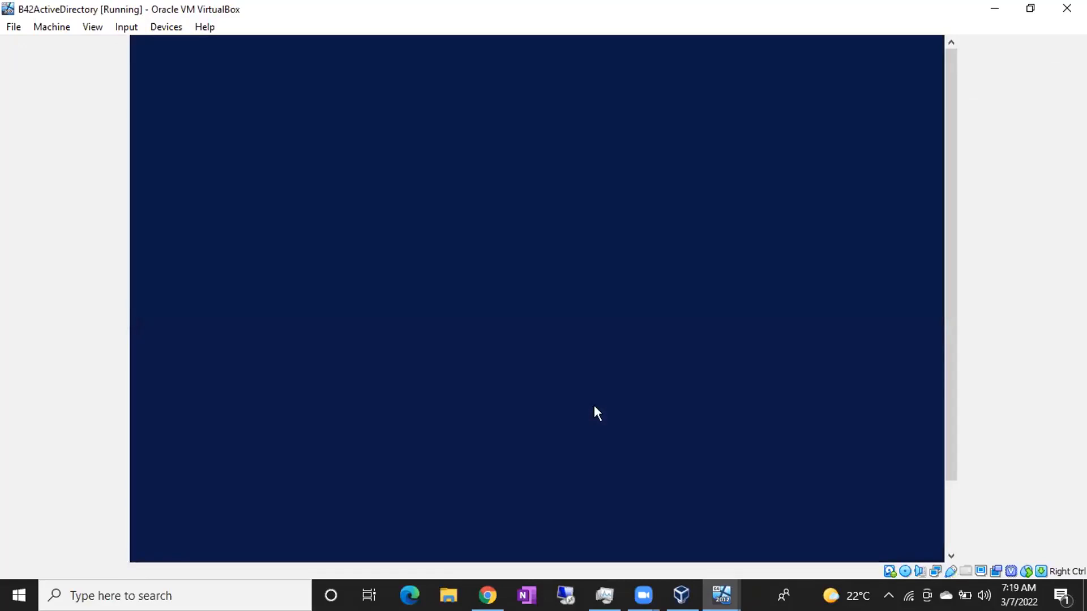
{"action": "type", "text": "•••••••••••••"}
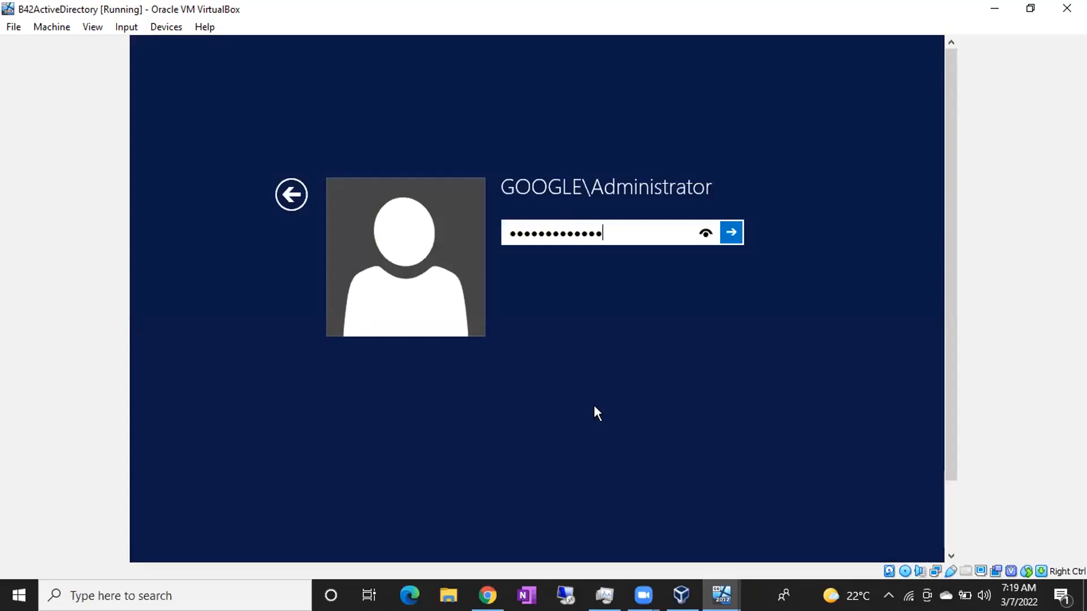
{"action": "key", "text": "Return"}
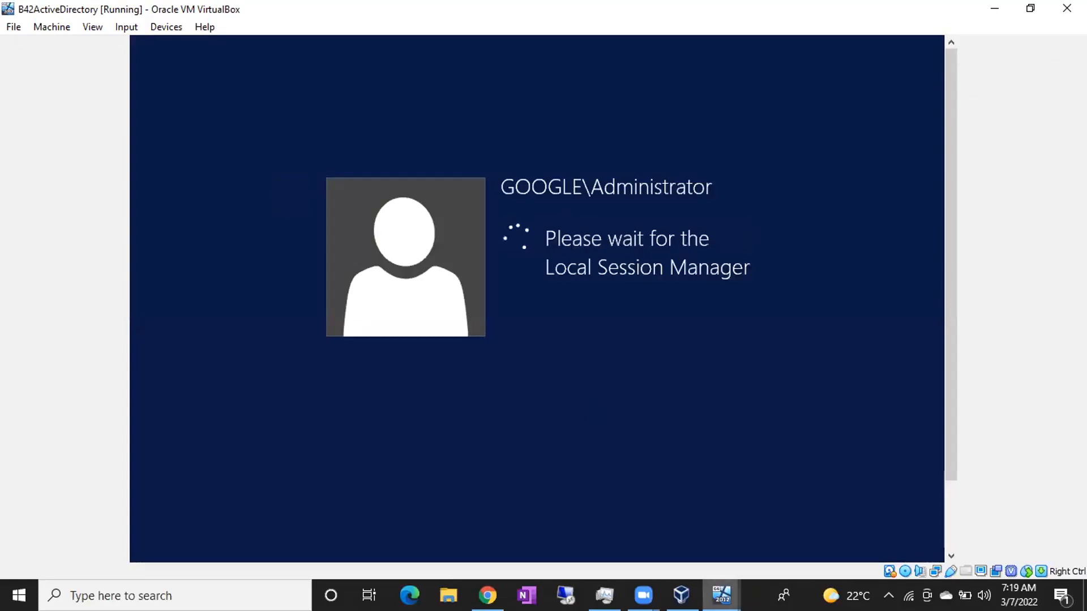
Send Ctrl+Alt+Del to B42NODE1 to bring up its sign-in prompt.
{"action": "mouse_move", "coordinate": [720, 596]}
{"action": "left_click", "coordinate": [719, 534]}
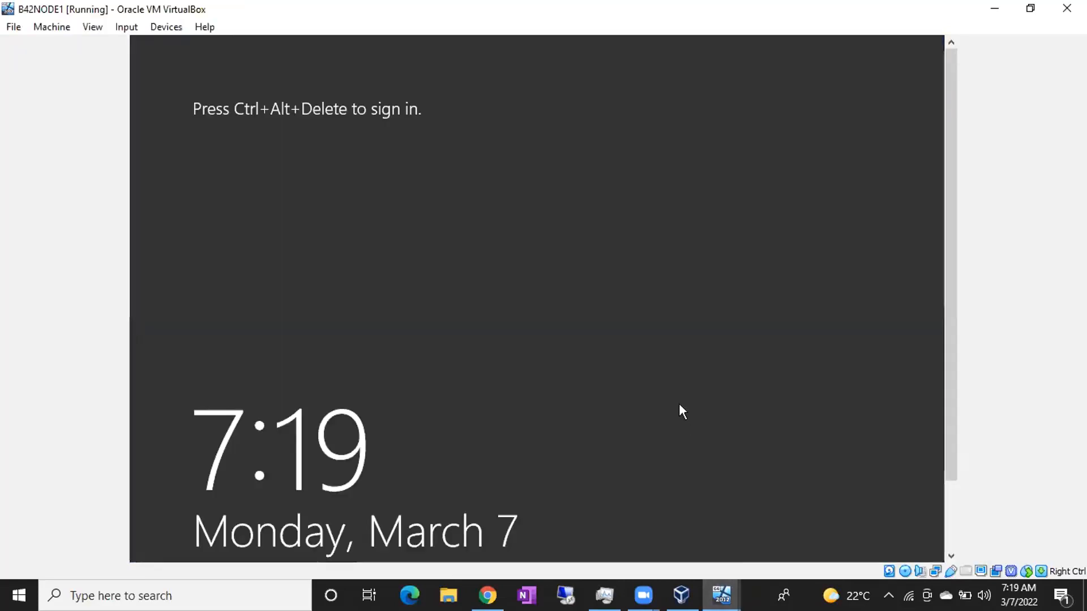
{"action": "key", "text": "ctrl+Delete"}
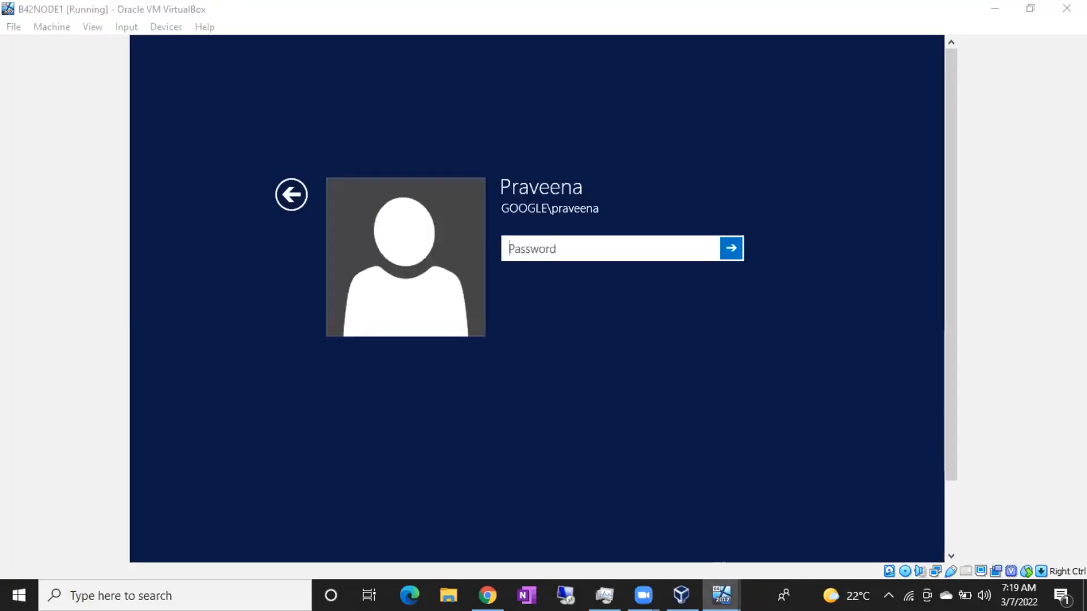
Cancel B42ActiveDirectory's Shutdown Event Tracker prompt.
{"action": "left_click", "coordinate": [640, 524]}
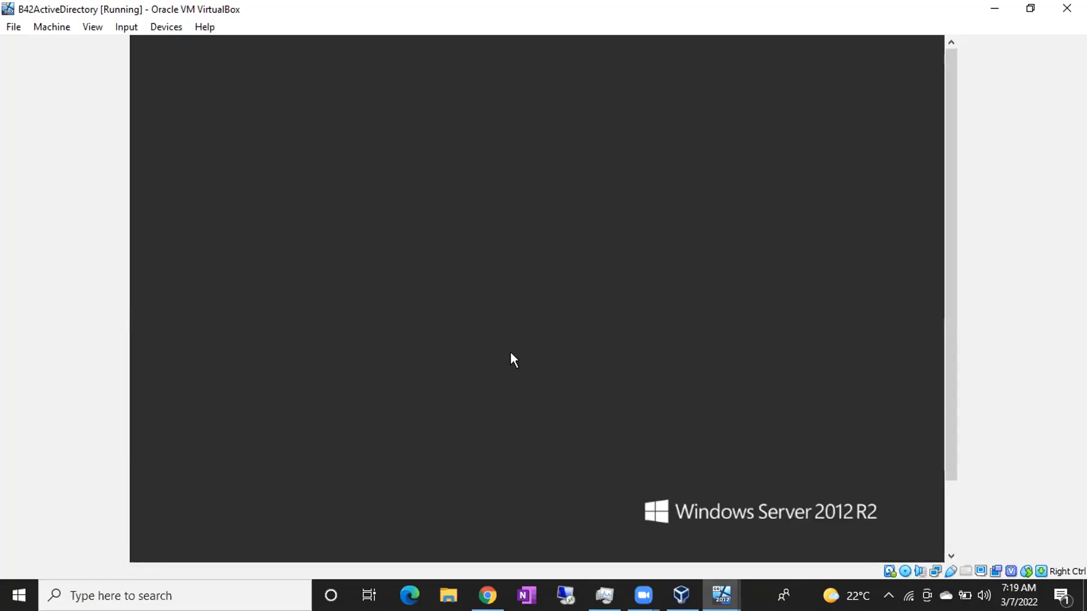
{"action": "left_click", "coordinate": [523, 80]}
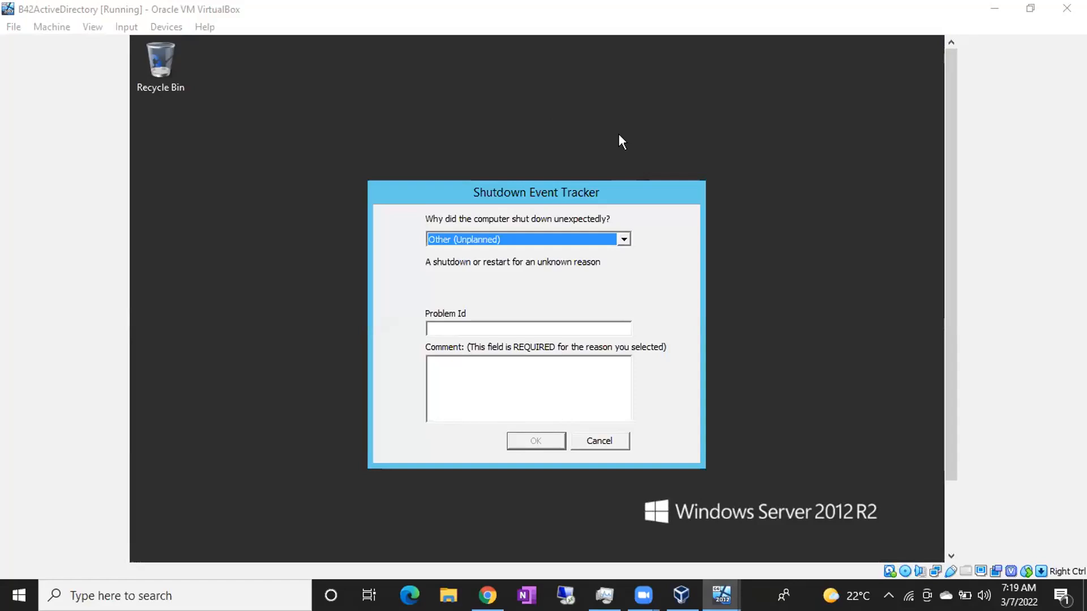
{"action": "left_click", "coordinate": [599, 442]}
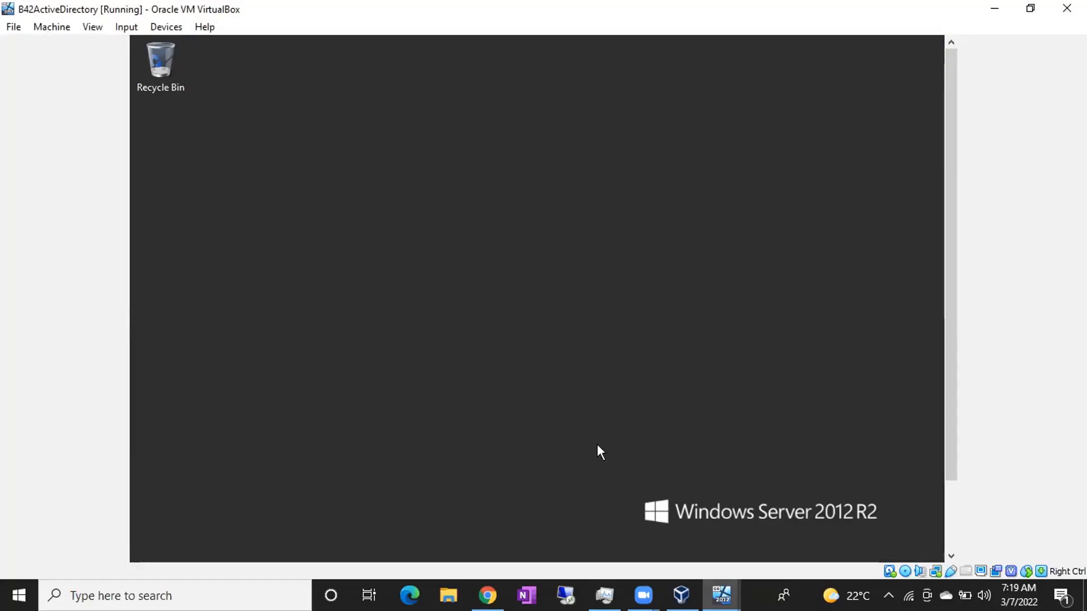
{"action": "mouse_move", "coordinate": [722, 596]}
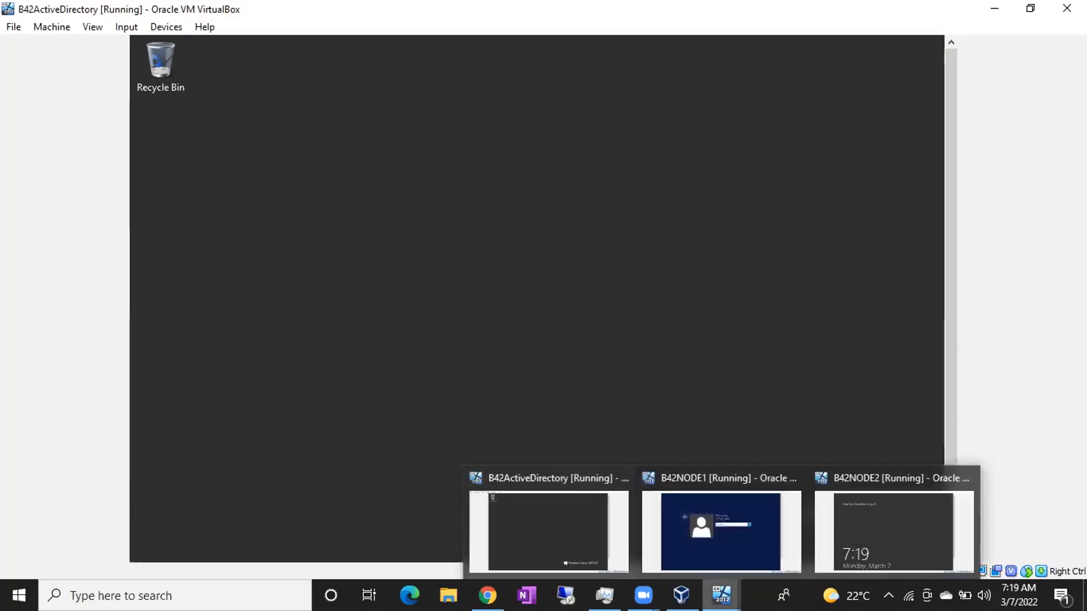
Sign in to B42NODE1 with the domain user's password, correcting a mistyped entry.
{"action": "left_click", "coordinate": [870, 544]}
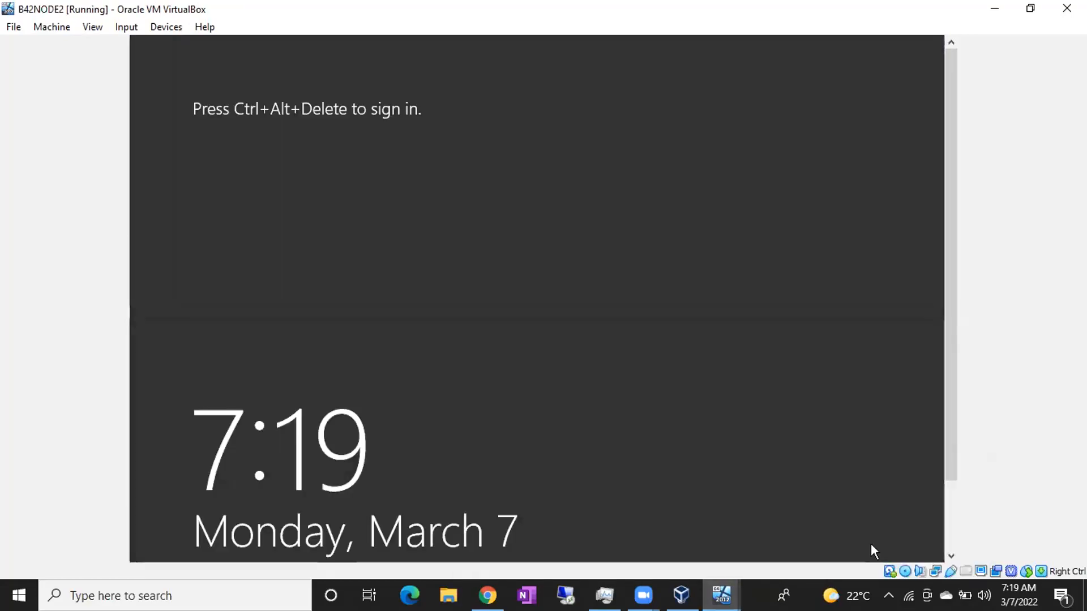
{"action": "left_click", "coordinate": [727, 593]}
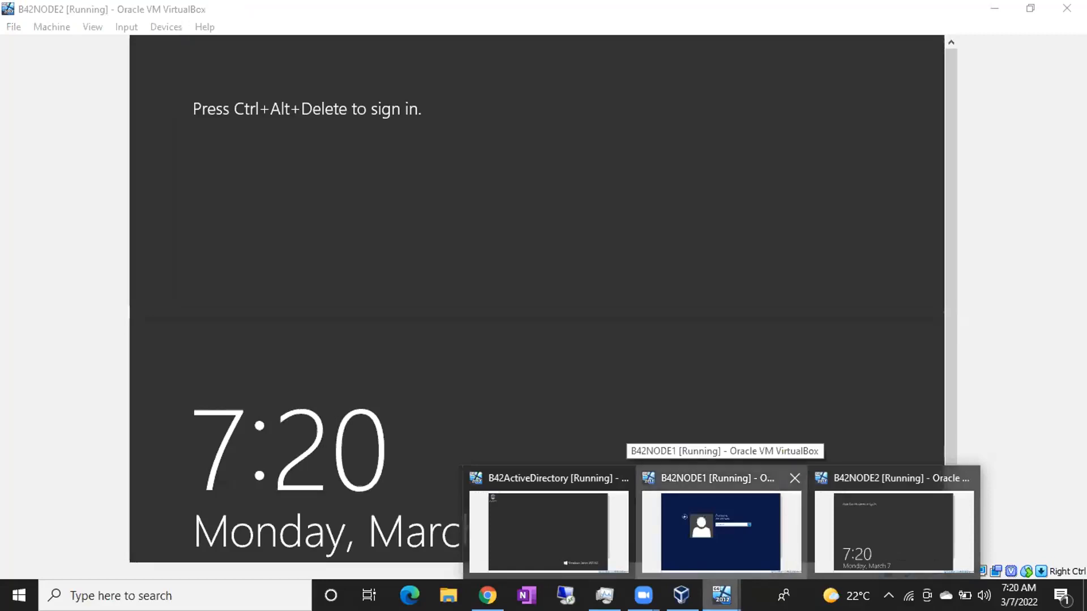
{"action": "left_click", "coordinate": [695, 544]}
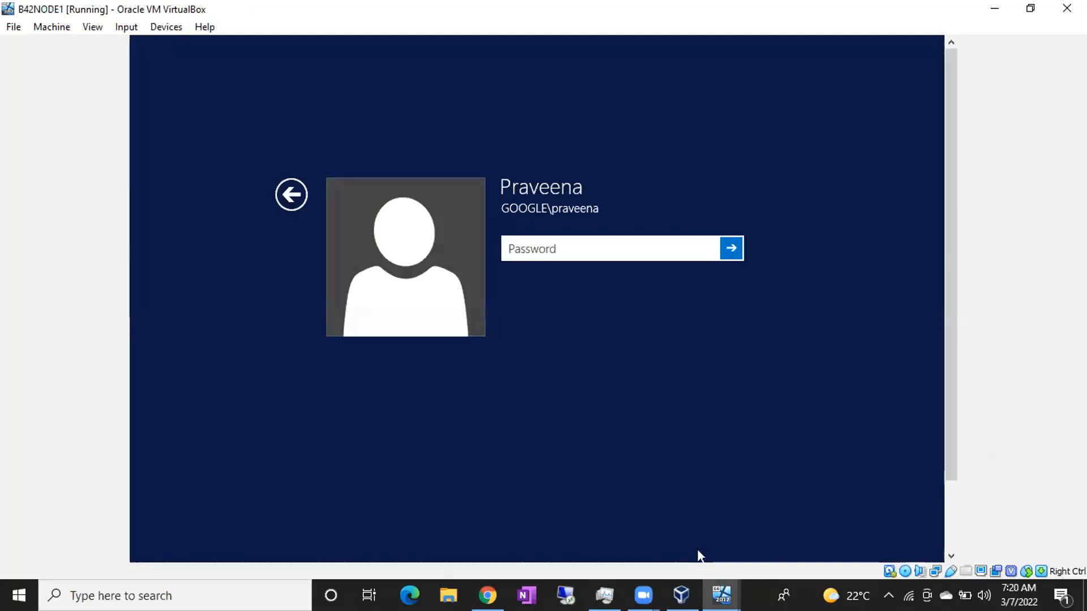
{"action": "type", "text": "••••"}
{"action": "key", "text": "BackSpace"}
{"action": "key", "text": "BackSpace"}
{"action": "key", "text": "BackSpace"}
{"action": "key", "text": "BackSpace"}
{"action": "type", "text": "•••••••••••••"}
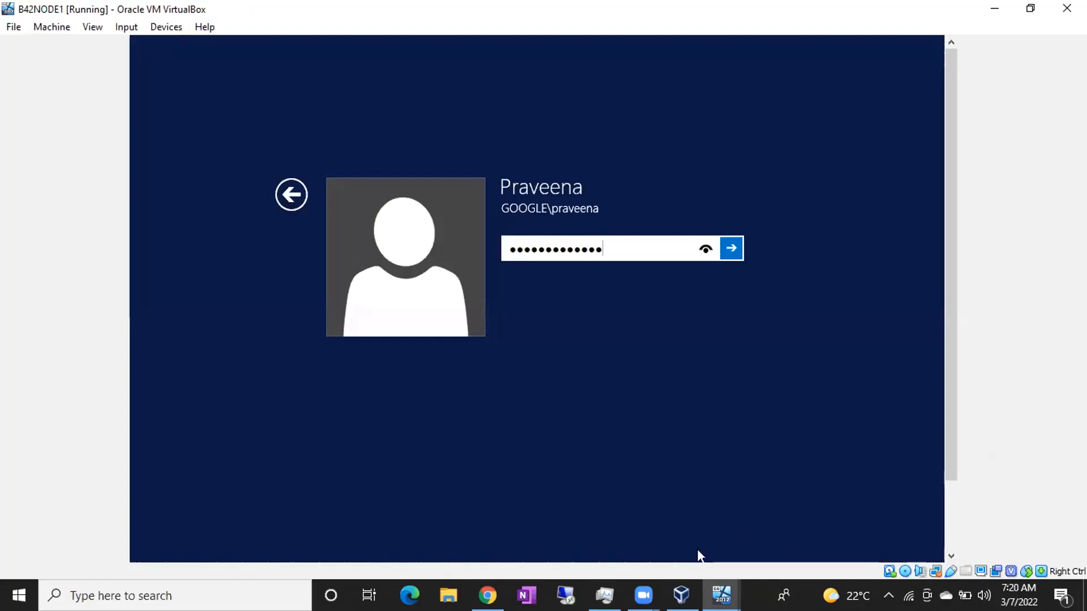
{"action": "key", "text": "Return"}
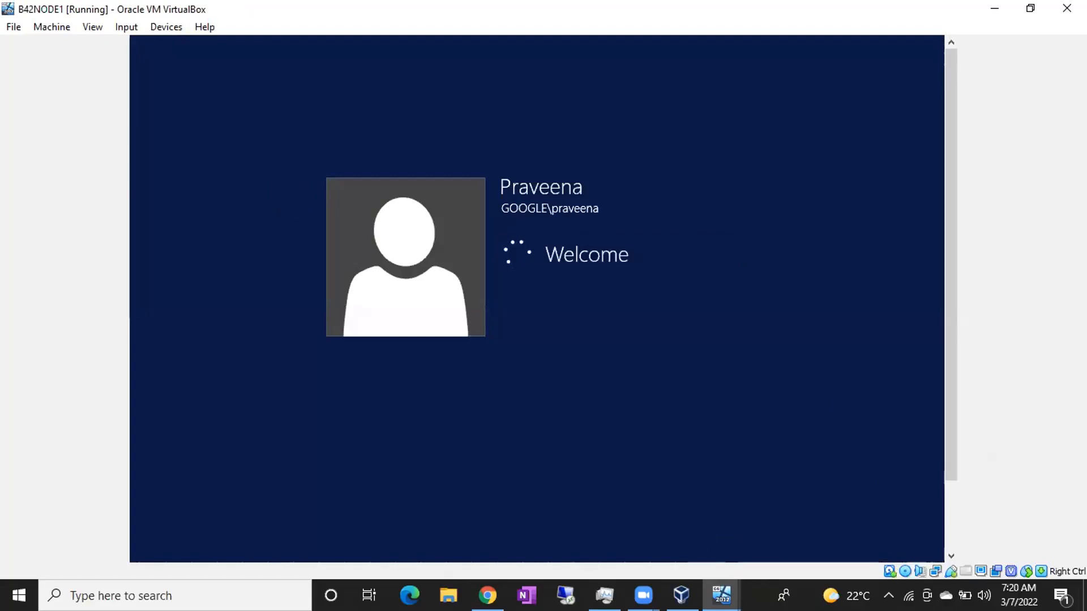
Switch between the B42NODE2 and B42NODE1 windows, ending on B42NODE1.
{"action": "mouse_move", "coordinate": [722, 592]}
{"action": "left_click", "coordinate": [845, 528]}
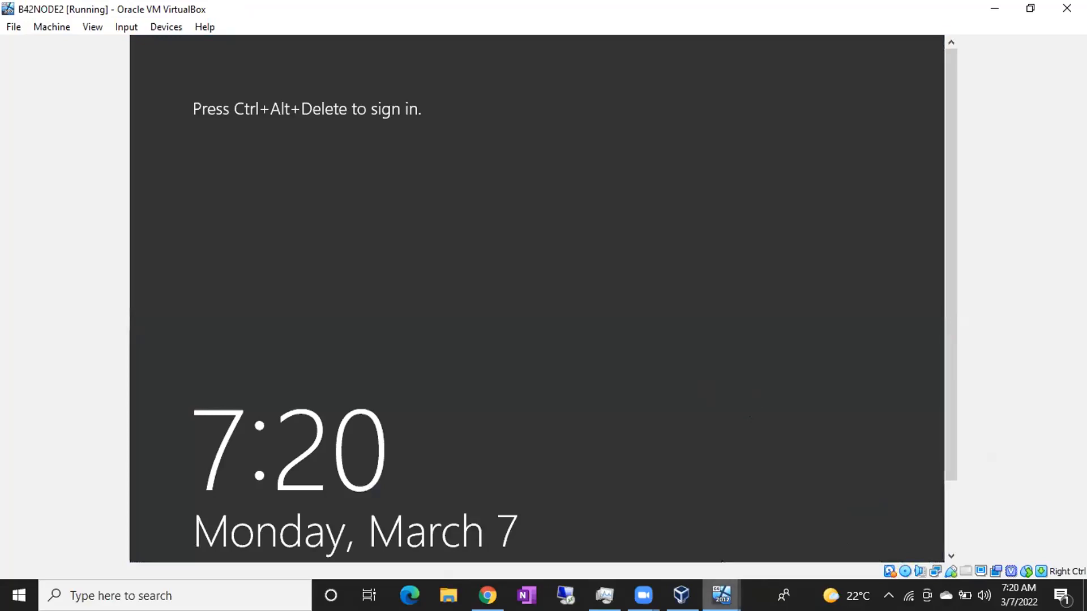
{"action": "mouse_move", "coordinate": [721, 595]}
{"action": "left_click", "coordinate": [724, 535]}
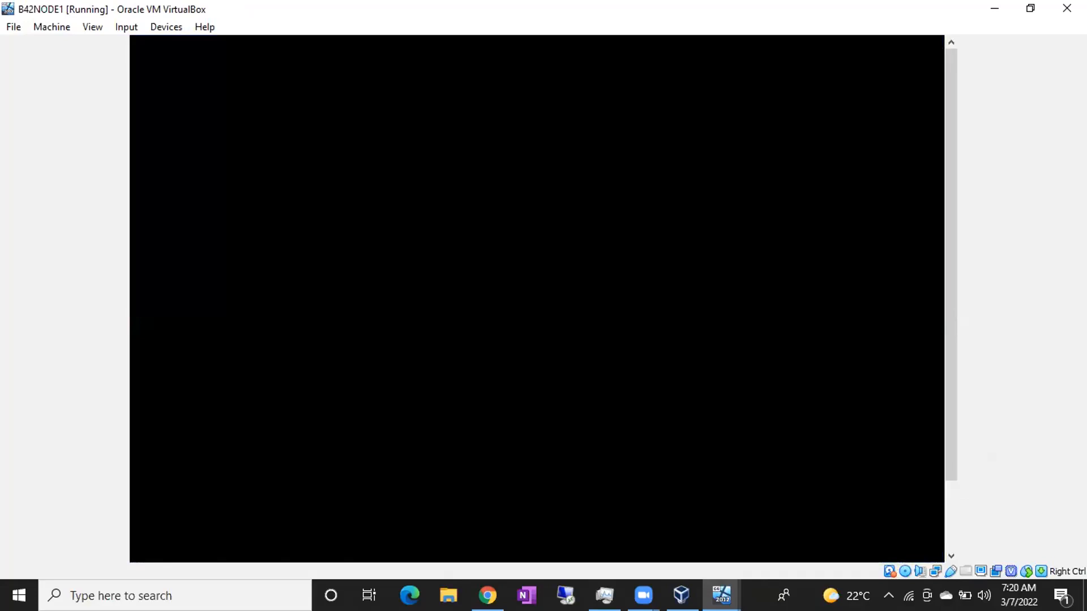
{"action": "left_click", "coordinate": [721, 595]}
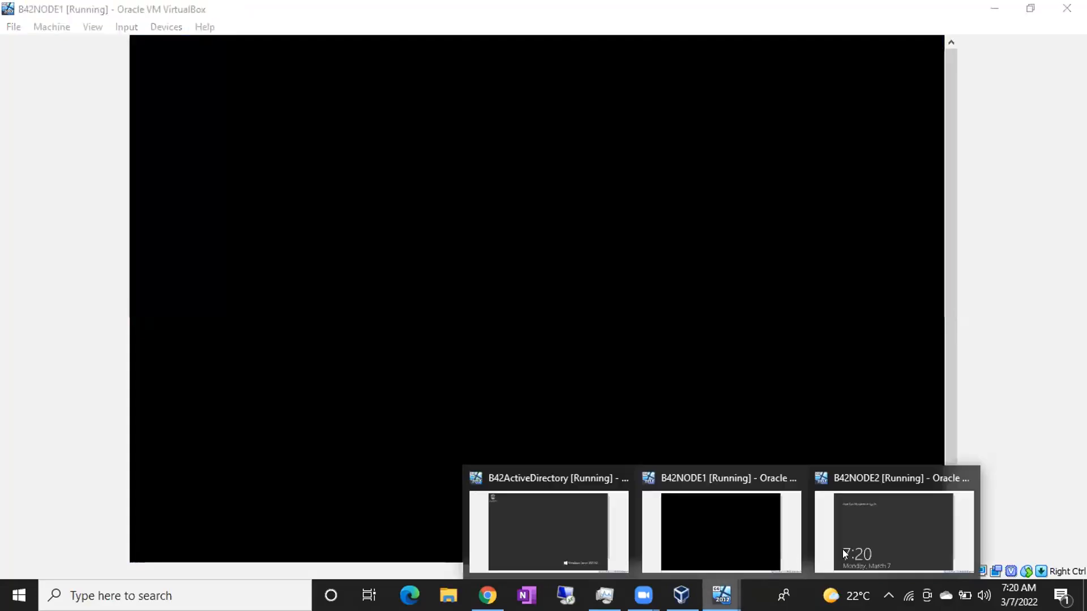
{"action": "left_click", "coordinate": [842, 549]}
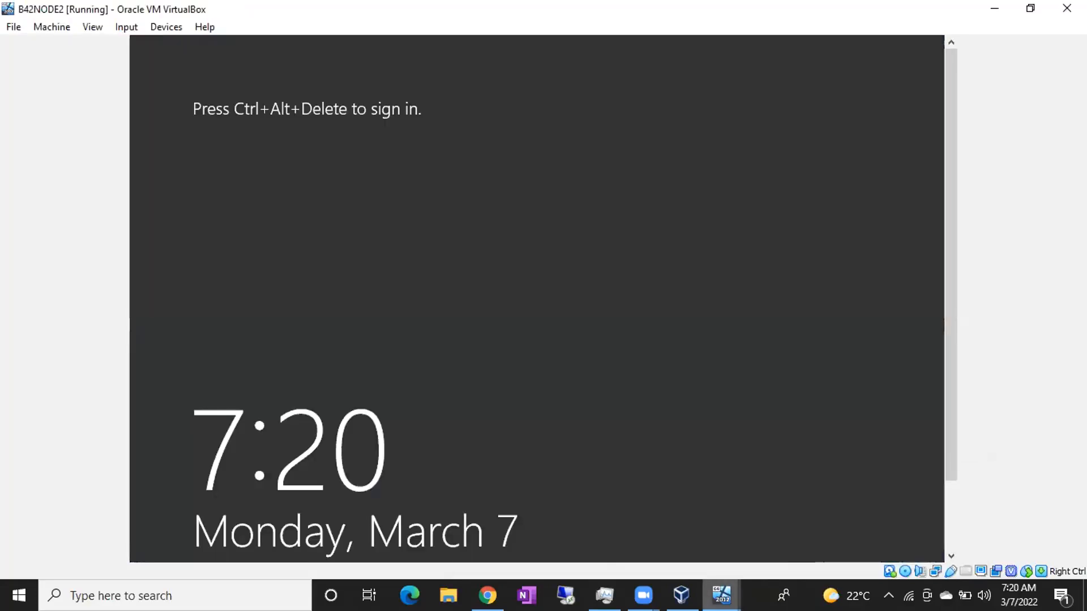
{"action": "left_click", "coordinate": [711, 544]}
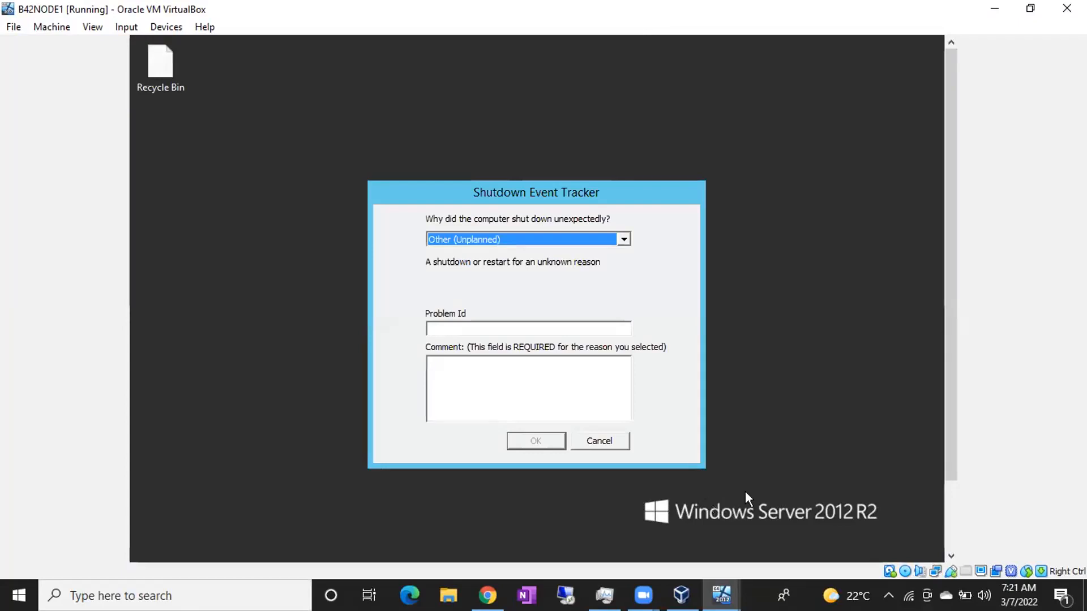
Cancel B42NODE1's Shutdown Event Tracker and scroll the VM view down and back up.
{"action": "left_click", "coordinate": [611, 441]}
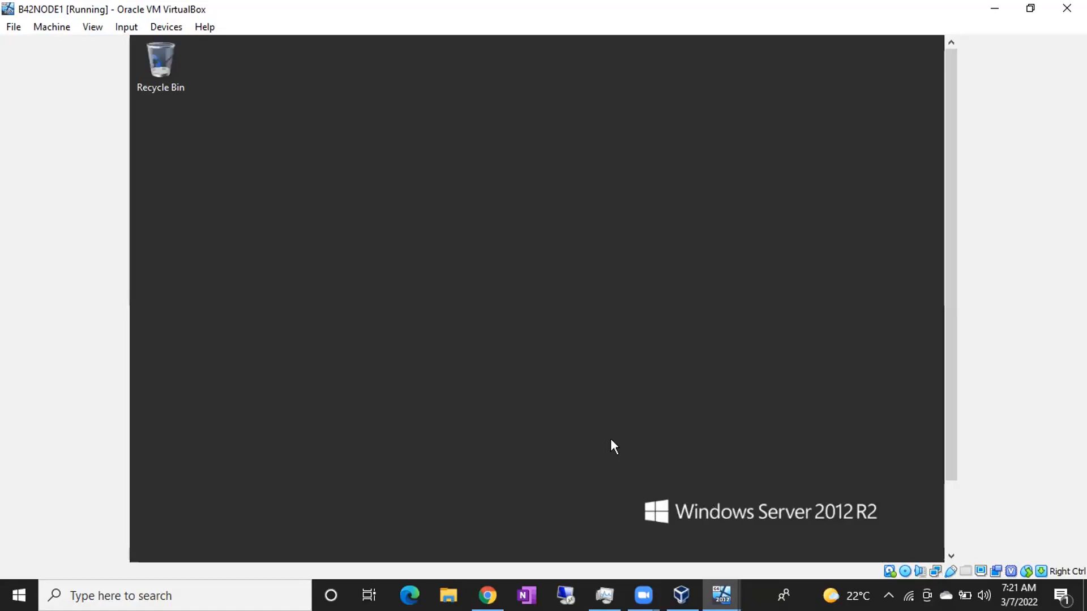
{"action": "left_click_drag", "start_coordinate": [948, 313], "coordinate": [945, 408]}
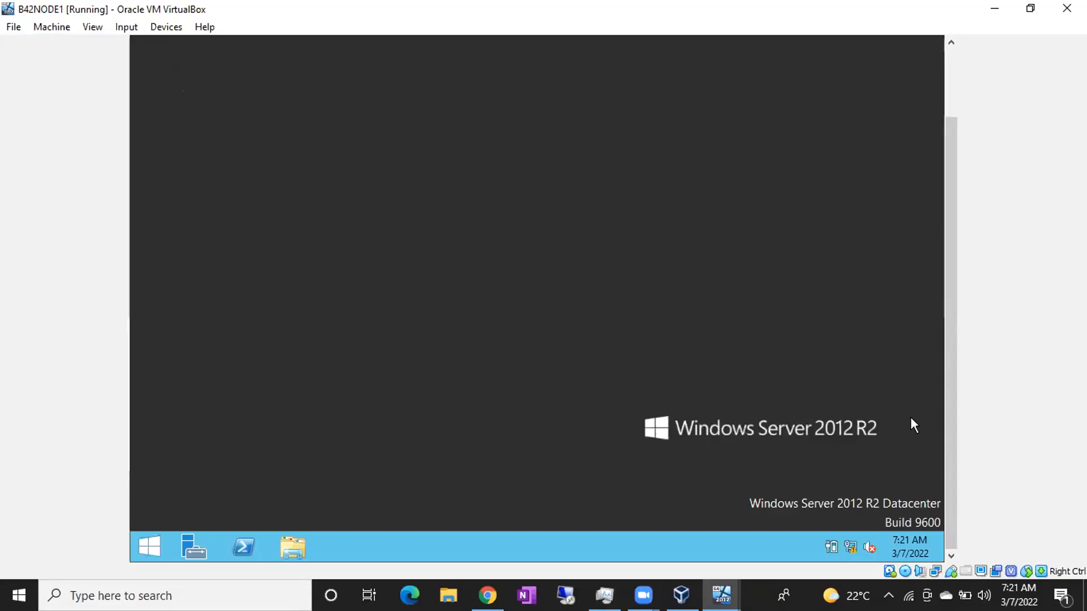
{"action": "left_click_drag", "start_coordinate": [944, 423], "coordinate": [947, 323]}
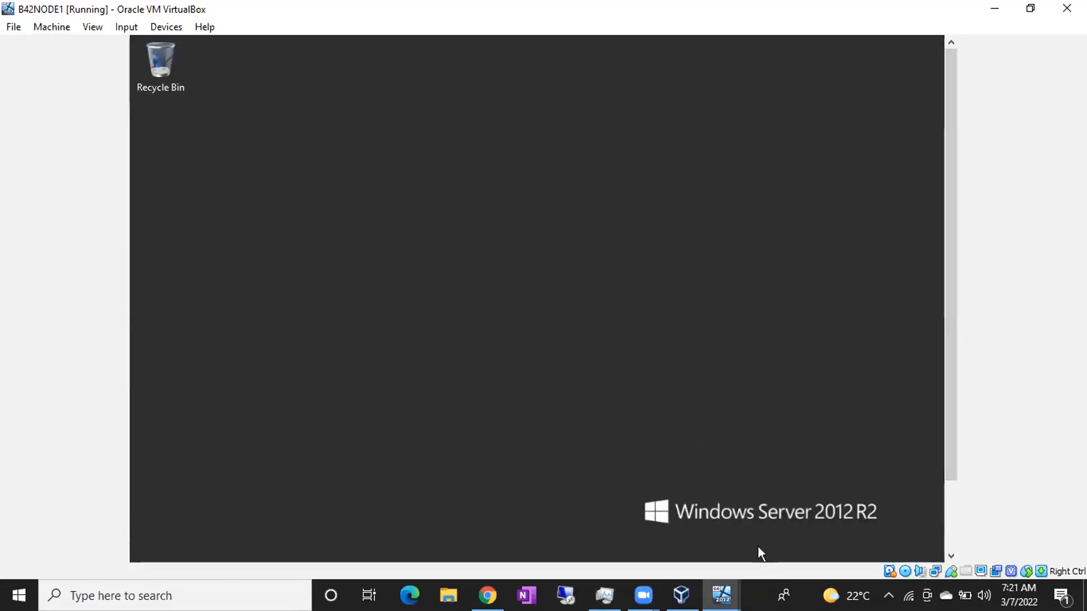
Send Ctrl+Alt+Del to the VM and choose Other user on the sign-in screen.
{"action": "mouse_move", "coordinate": [722, 596]}
{"action": "left_click", "coordinate": [689, 534]}
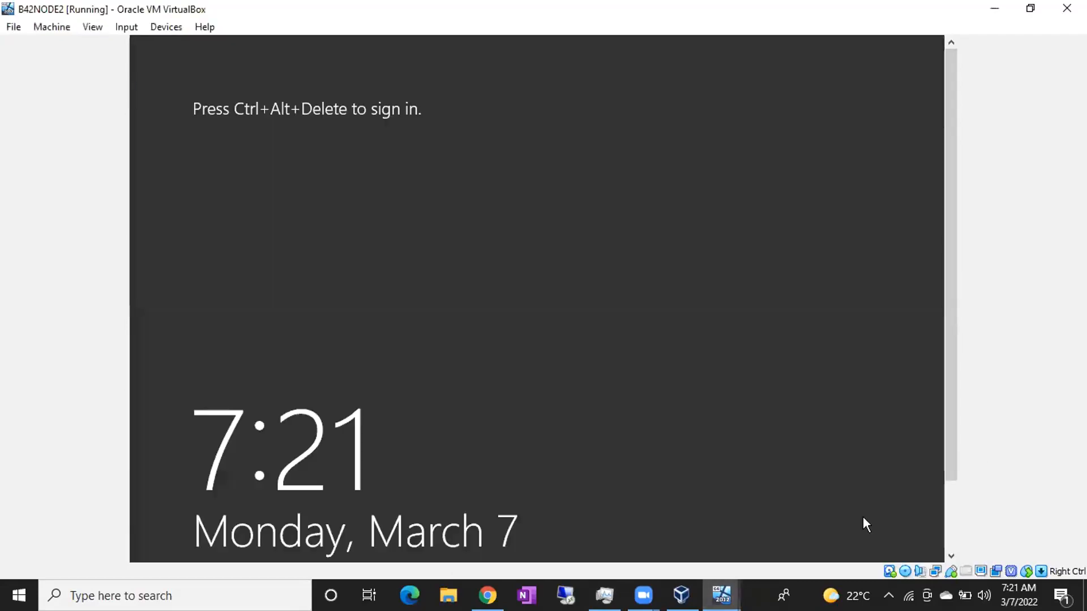
{"action": "key", "text": "ctrl+Delete"}
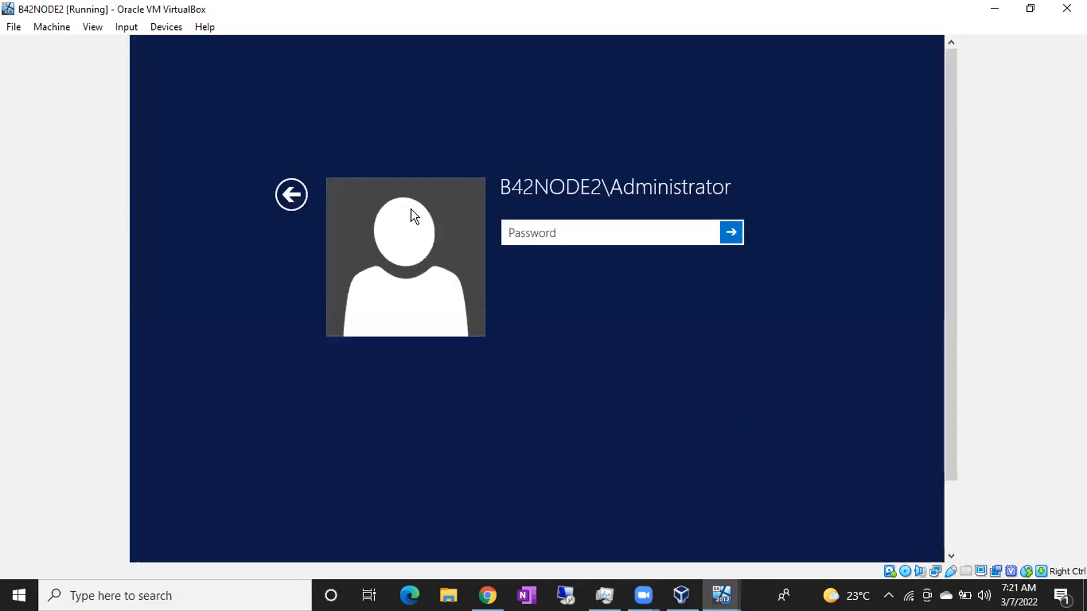
{"action": "left_click", "coordinate": [299, 190]}
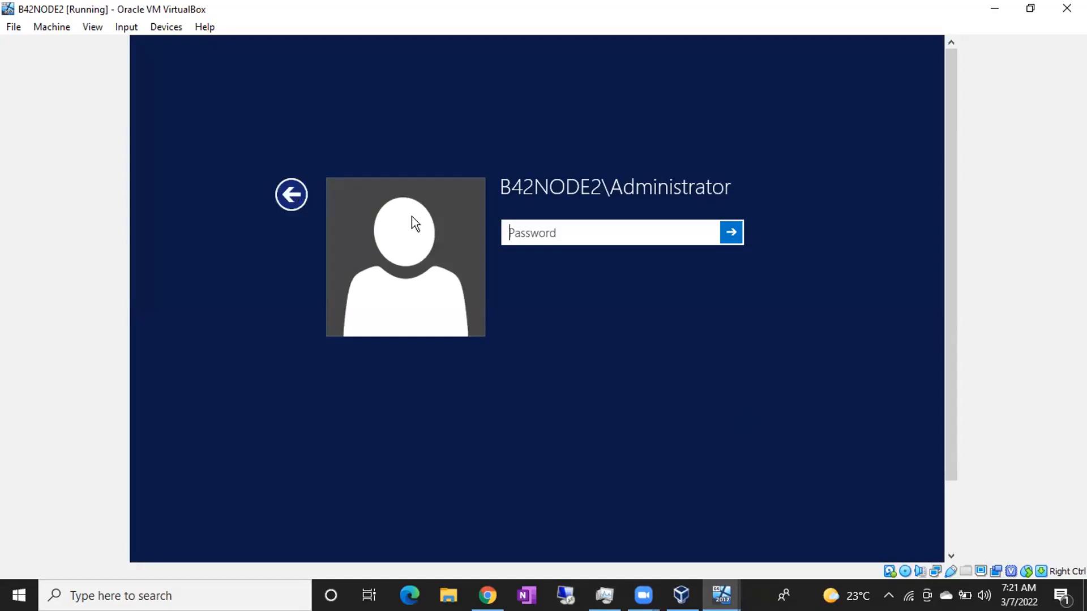
{"action": "left_click", "coordinate": [603, 264]}
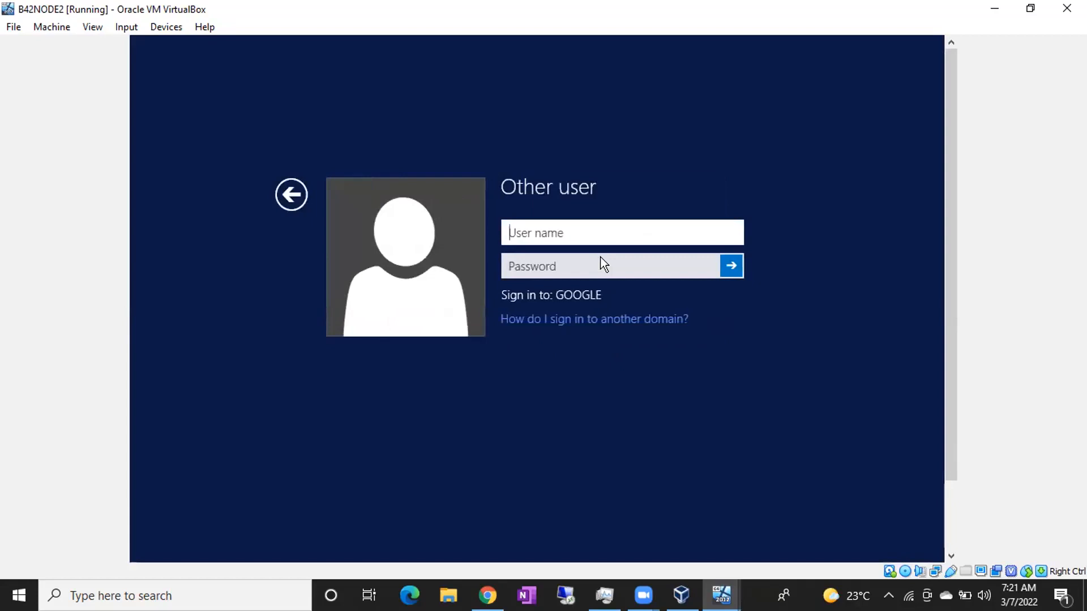
Sign in with the domain user's name and password, then return to B42NODE1.
{"action": "type", "text": "praveena"}
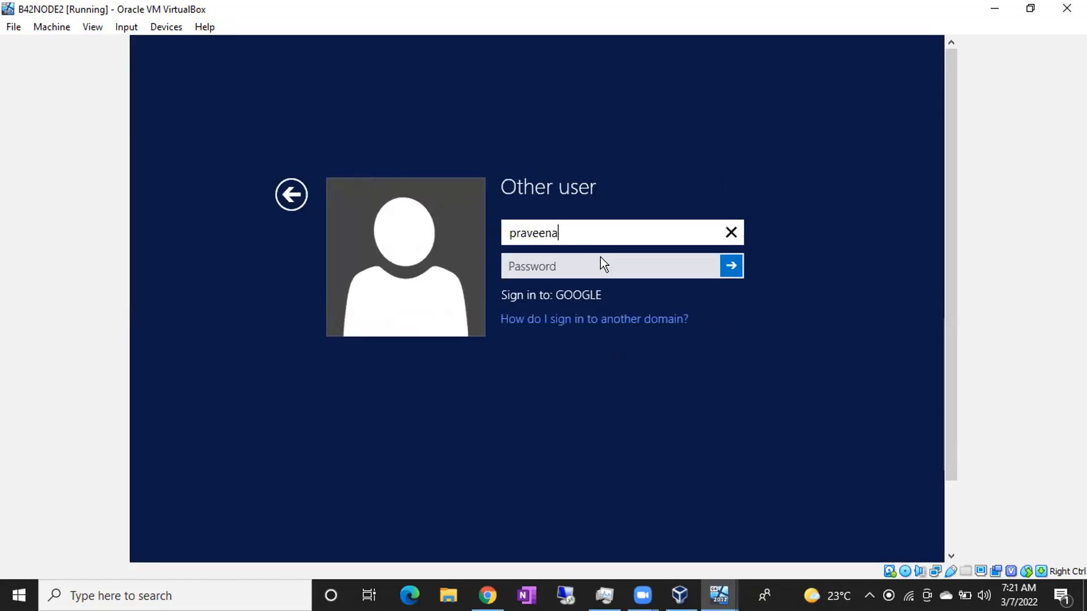
{"action": "key", "text": "Tab"}
{"action": "type", "text": "Password@123"}
{"action": "key", "text": "Return"}
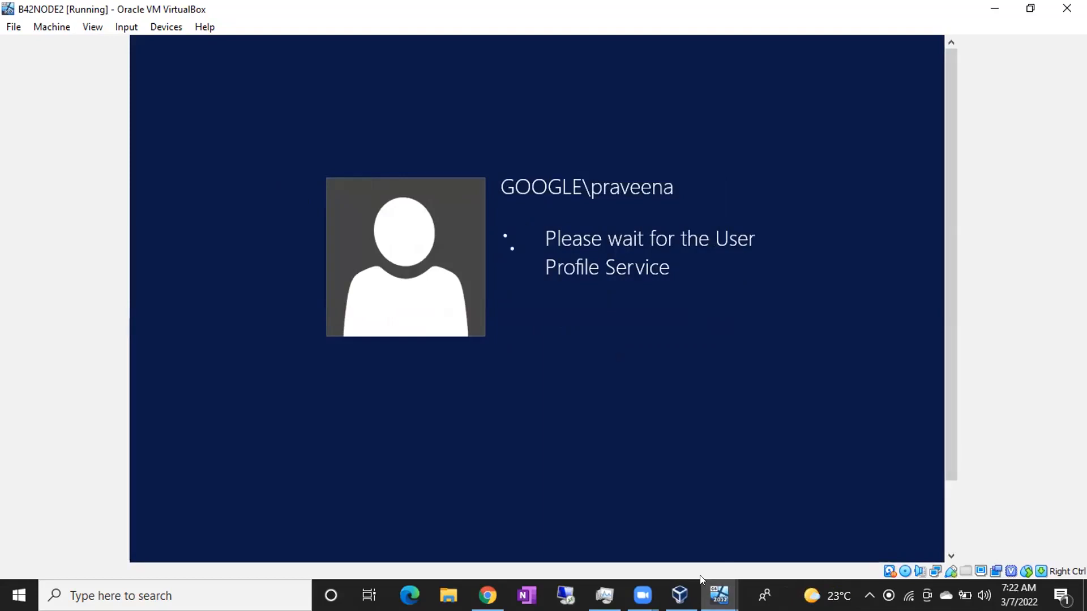
{"action": "left_click", "coordinate": [719, 595]}
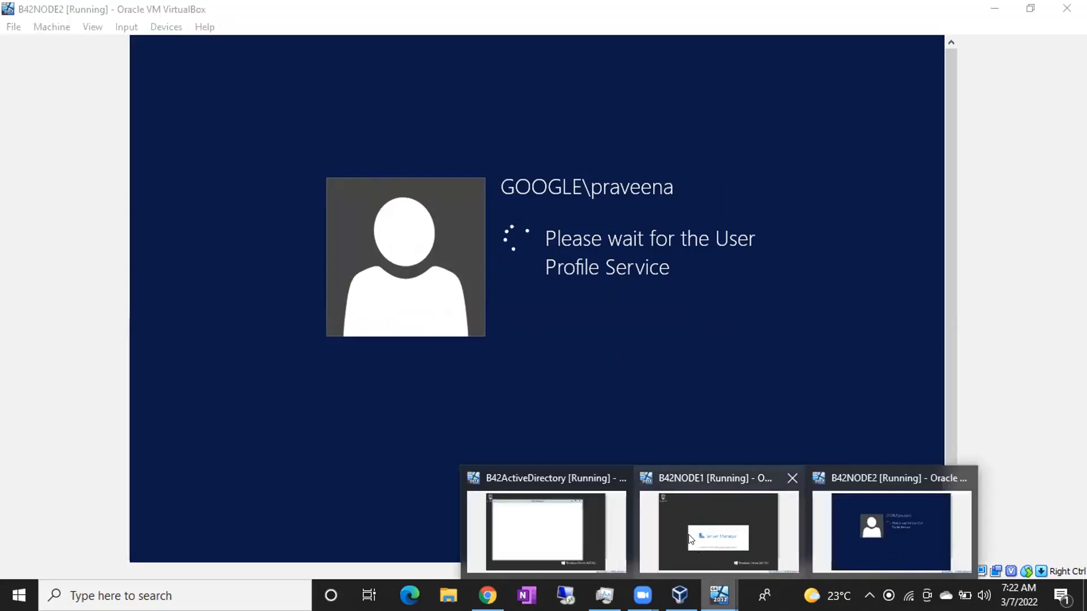
{"action": "left_click", "coordinate": [689, 535]}
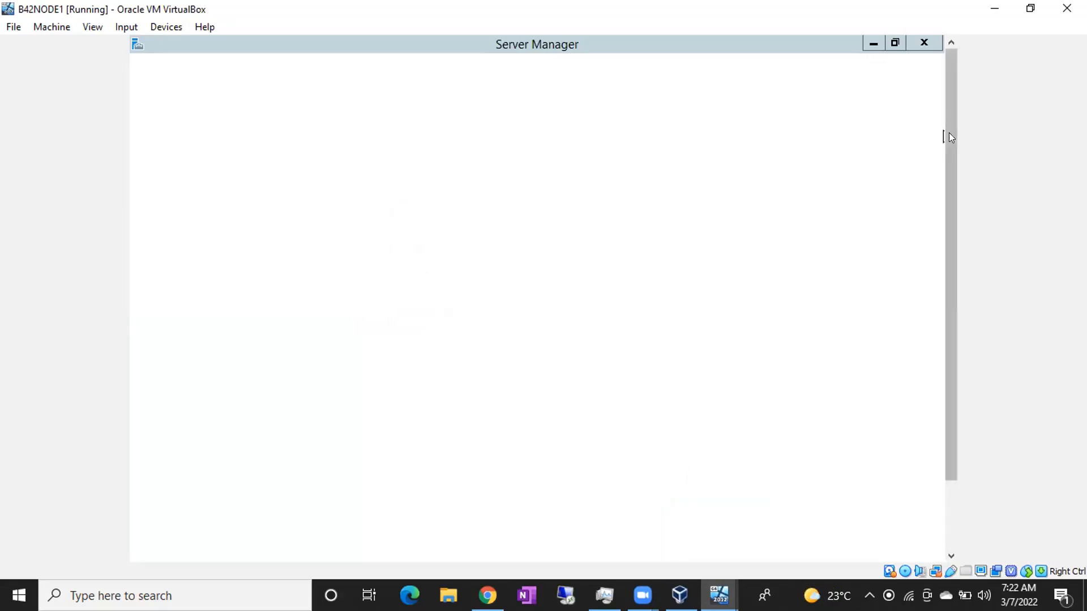
Open File Explorer in B42NODE1 with Win+E, then bring VirtualBox Manager forward.
{"action": "mouse_move", "coordinate": [950, 131]}
{"action": "left_mouse_down"}
{"action": "mouse_move", "coordinate": [950, 272]}
{"action": "mouse_move", "coordinate": [945, 136]}
{"action": "left_mouse_up"}
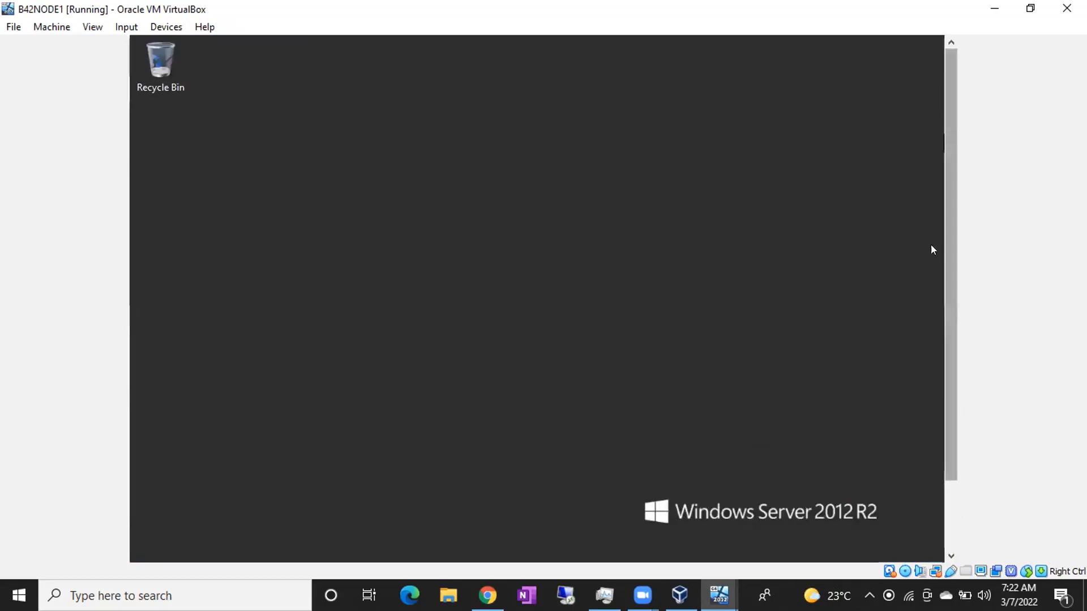
{"action": "left_click_drag", "start_coordinate": [950, 245], "coordinate": [950, 351]}
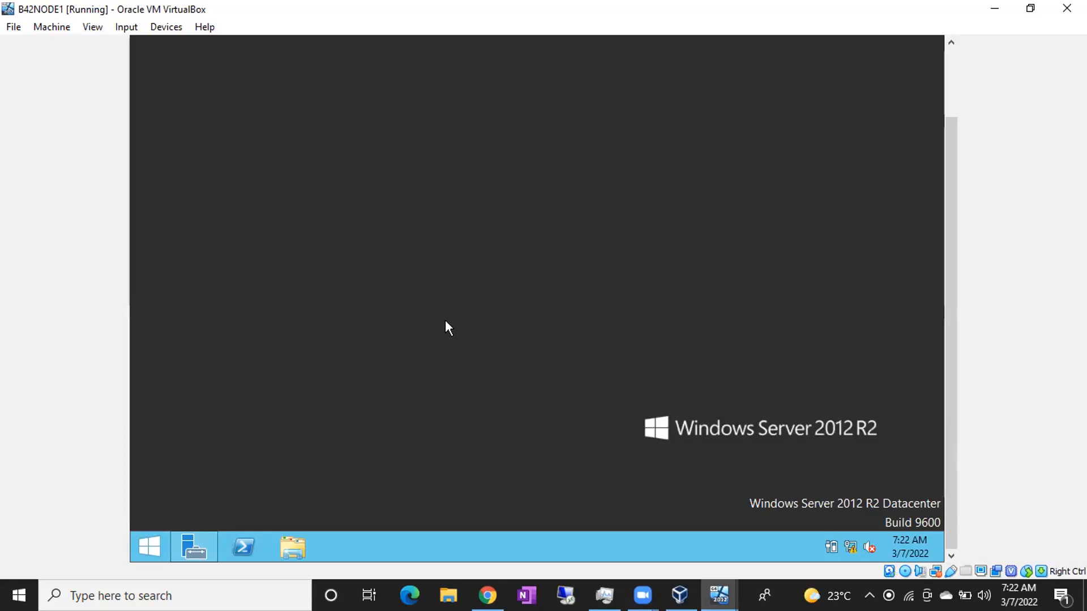
{"action": "key", "text": "super+e"}
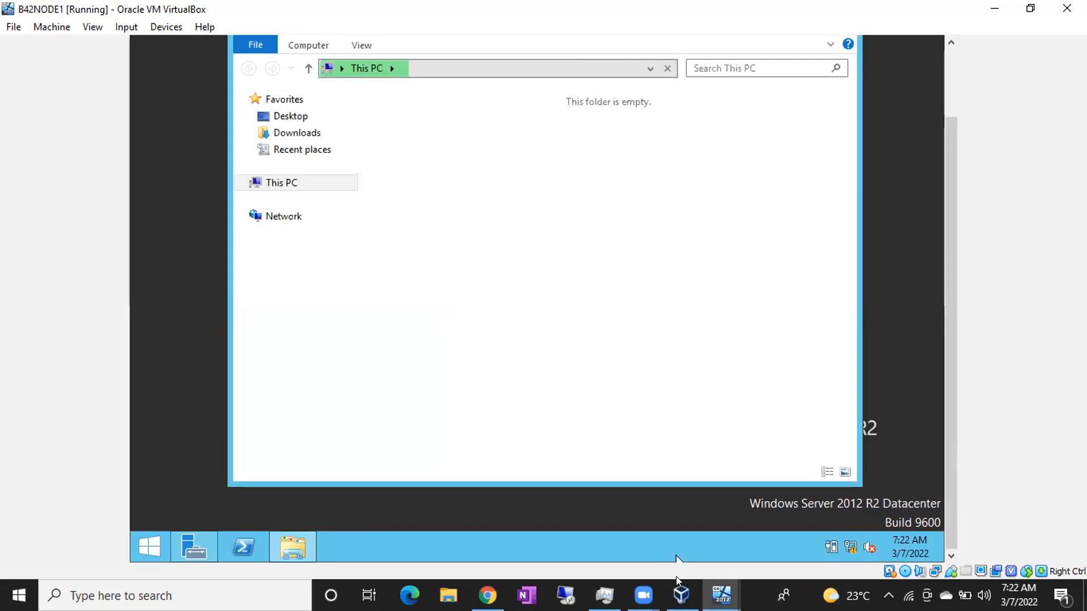
{"action": "left_click", "coordinate": [681, 595]}
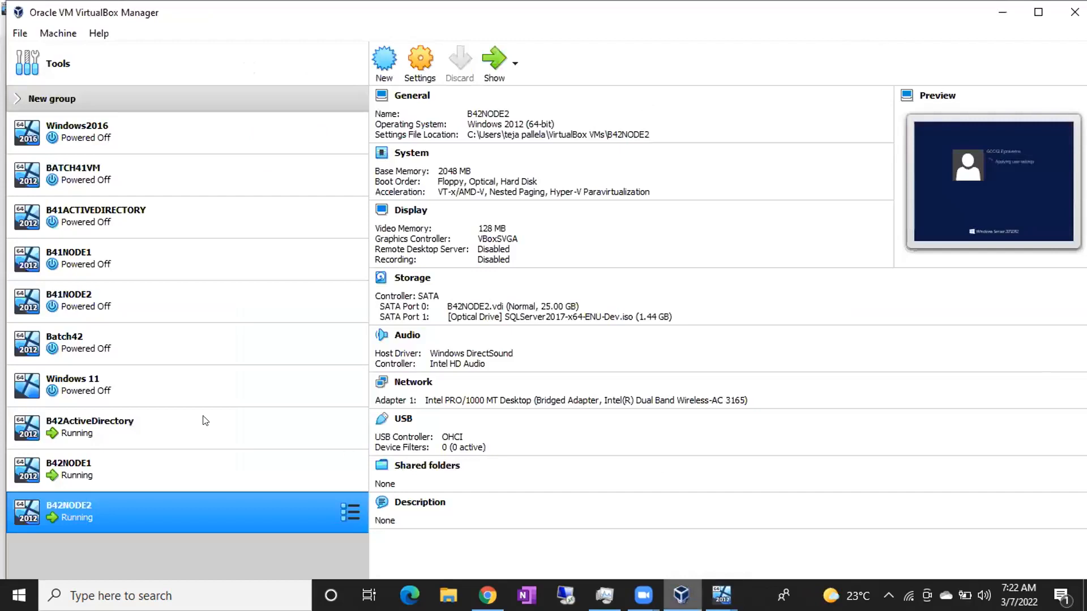
Review the details of B42NODE1, B42ActiveDirectory and B42NODE2 in the Manager.
{"action": "left_click", "coordinate": [168, 456]}
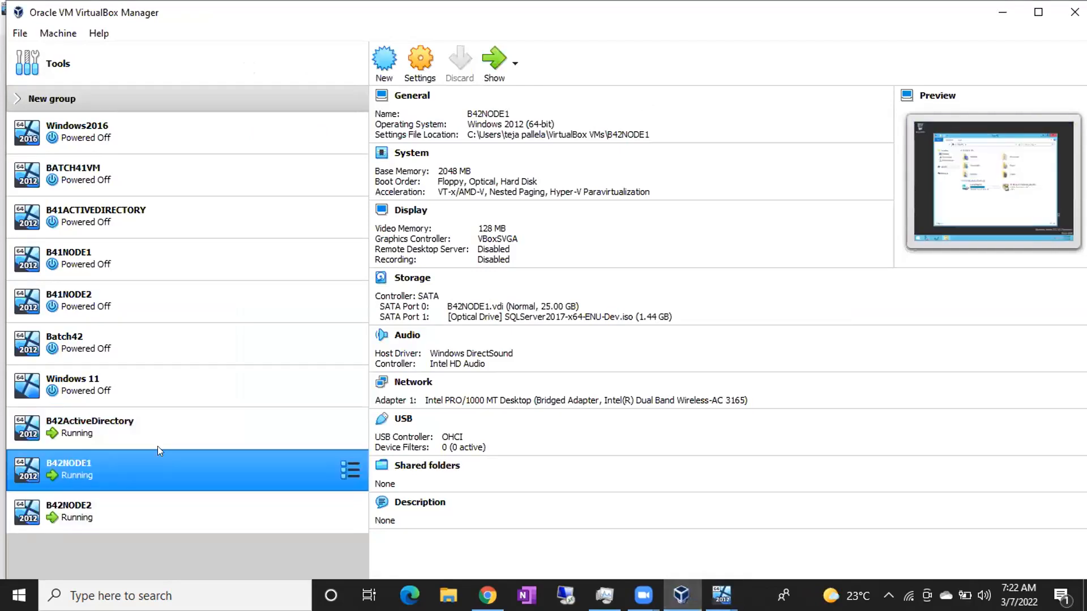
{"action": "left_click", "coordinate": [152, 437]}
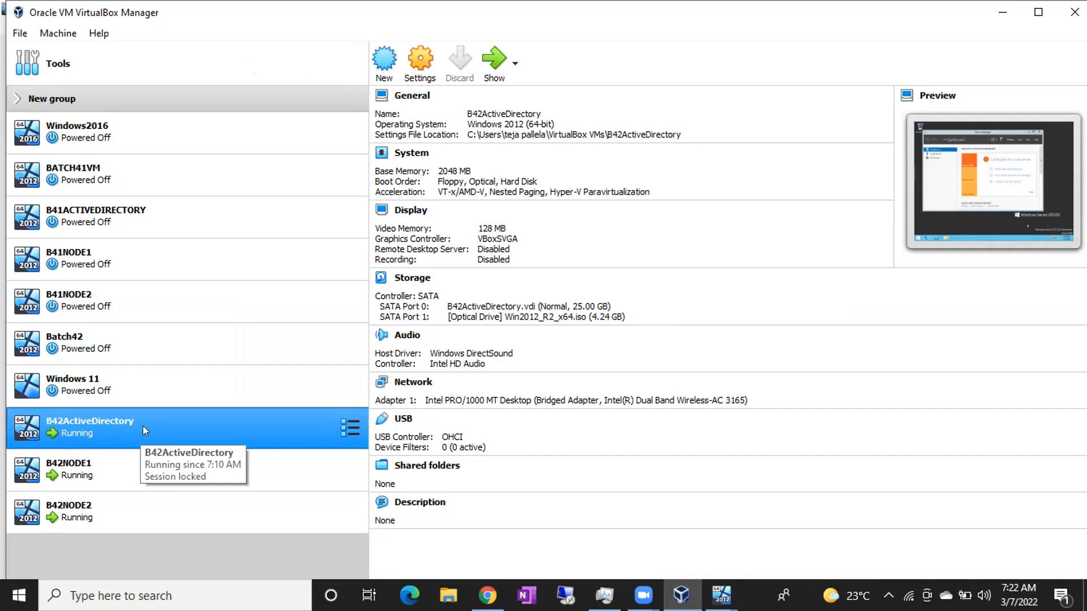
{"action": "left_click", "coordinate": [96, 452]}
{"action": "left_click", "coordinate": [98, 503]}
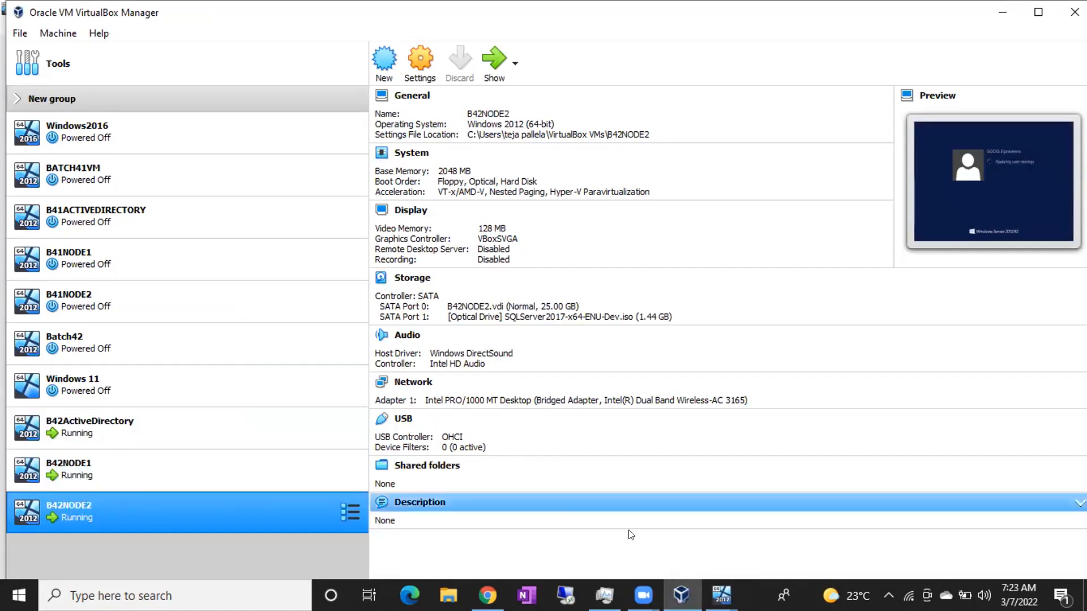
Check B42NODE1's SqlSetup_x64_ENU drive, then open B42NODE1's Settings from the Manager.
{"action": "mouse_move", "coordinate": [722, 594]}
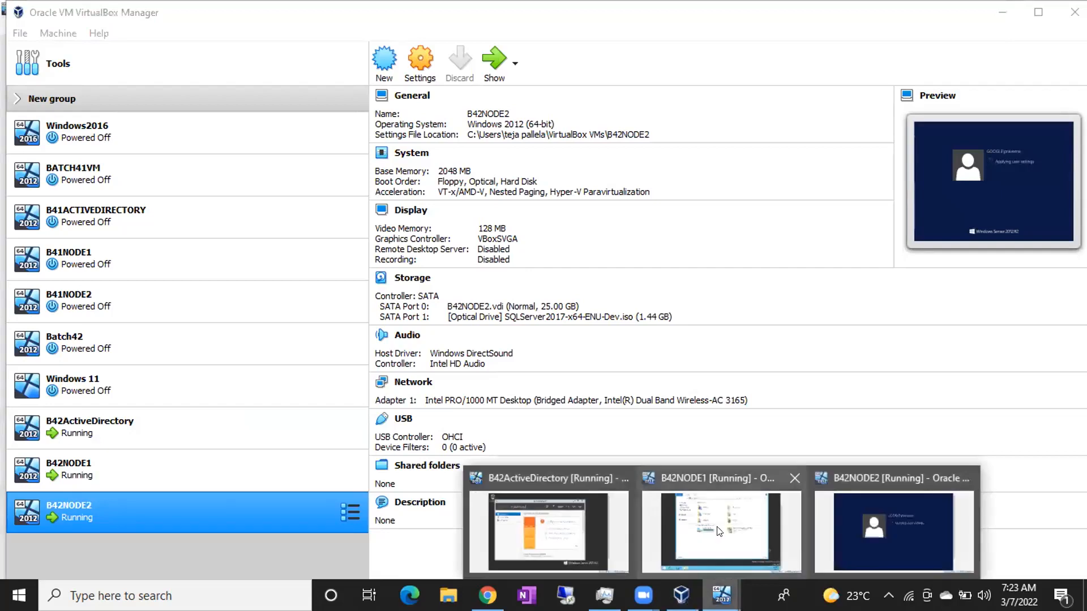
{"action": "left_click", "coordinate": [722, 532]}
{"action": "left_click", "coordinate": [685, 291]}
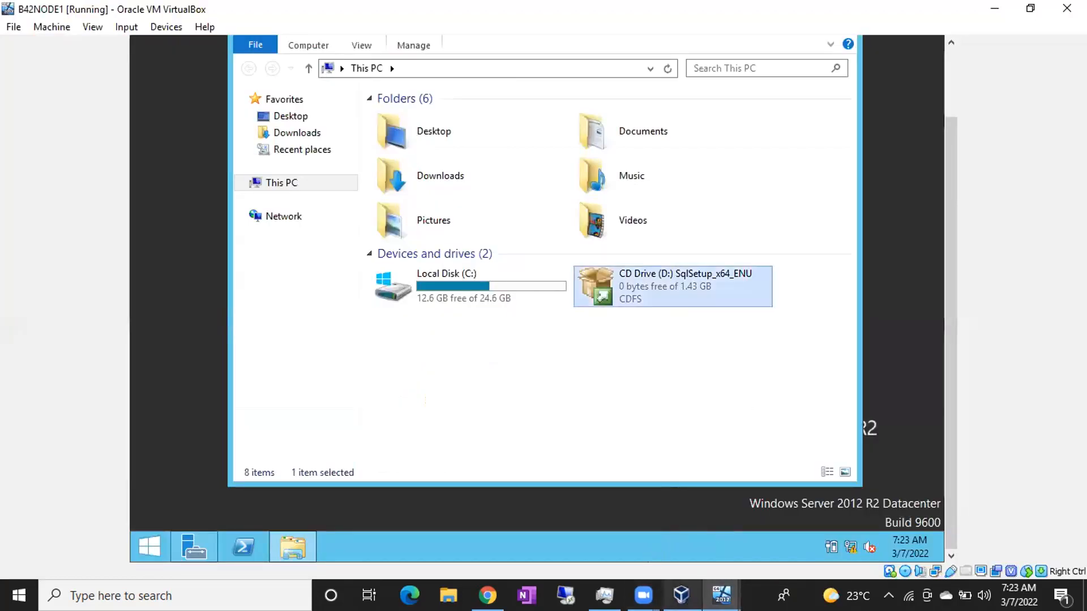
{"action": "left_click", "coordinate": [681, 594]}
{"action": "left_click", "coordinate": [206, 465]}
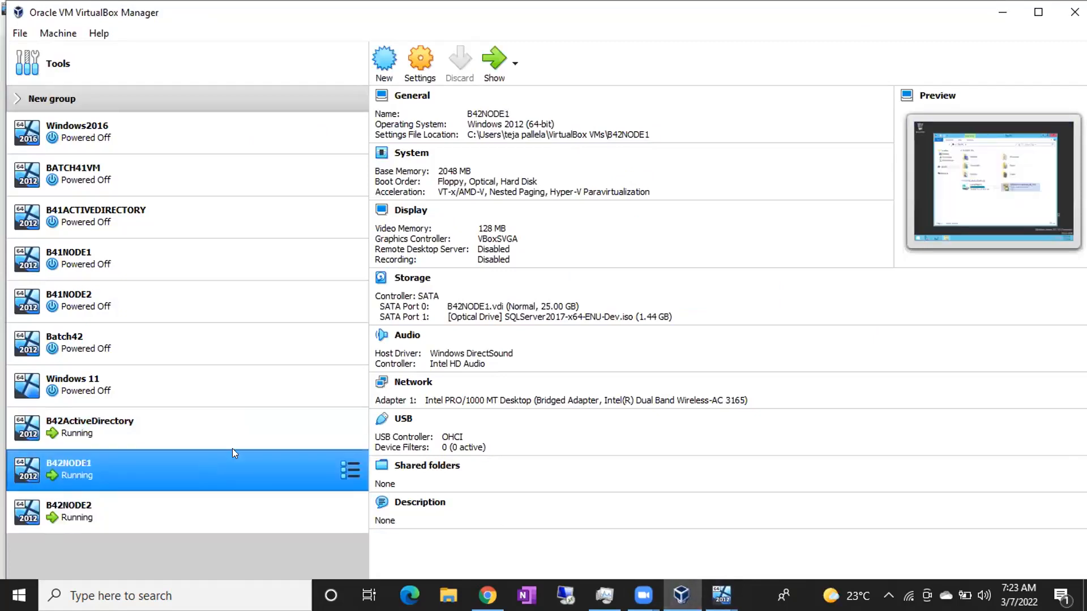
{"action": "left_click", "coordinate": [419, 62]}
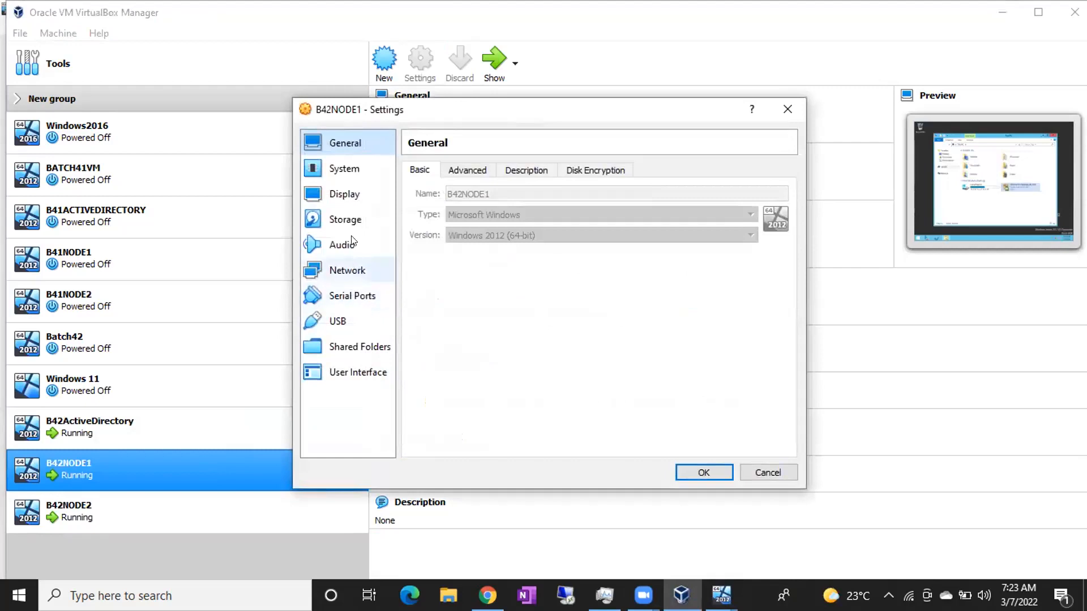
Replace the SQL Server 2017 disc in B42NODE1's optical drive with SSMS.ISO and confirm.
{"action": "left_click", "coordinate": [346, 219]}
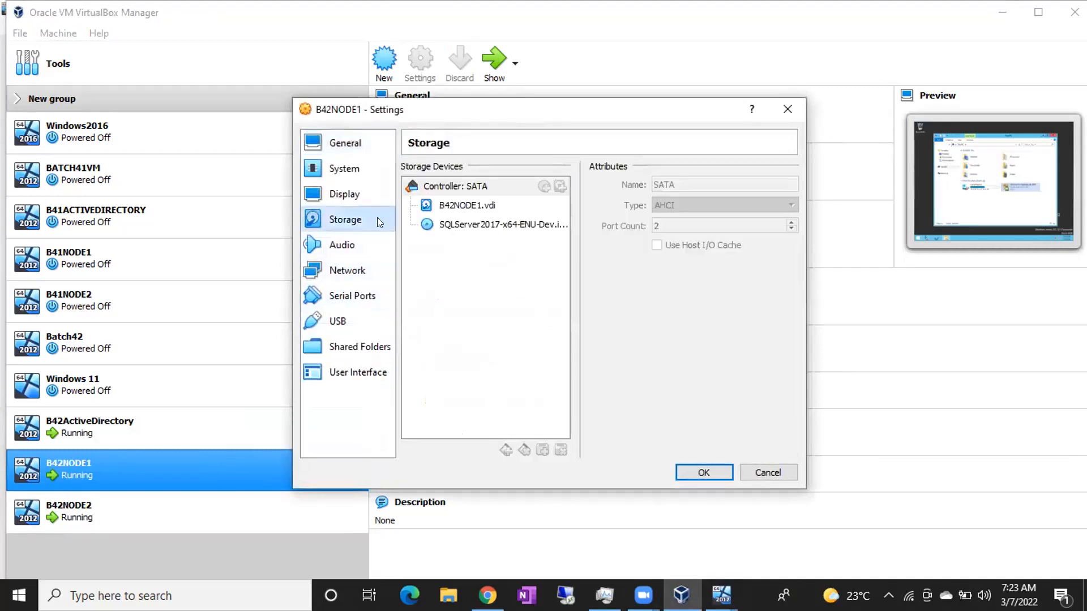
{"action": "left_click", "coordinate": [487, 225]}
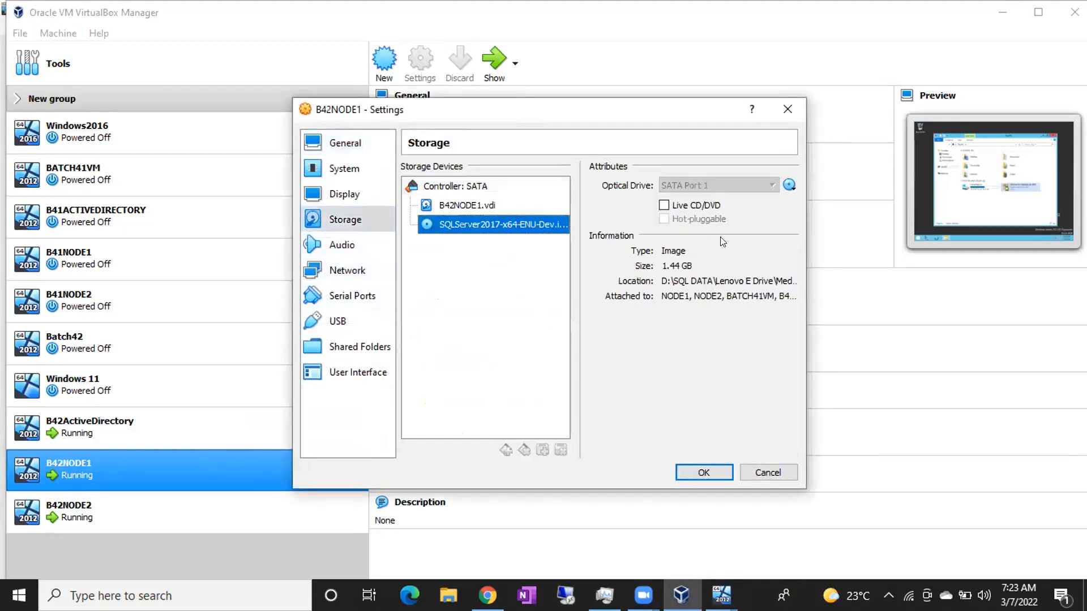
{"action": "left_click", "coordinate": [789, 186]}
{"action": "left_click", "coordinate": [810, 309]}
{"action": "left_click", "coordinate": [714, 471]}
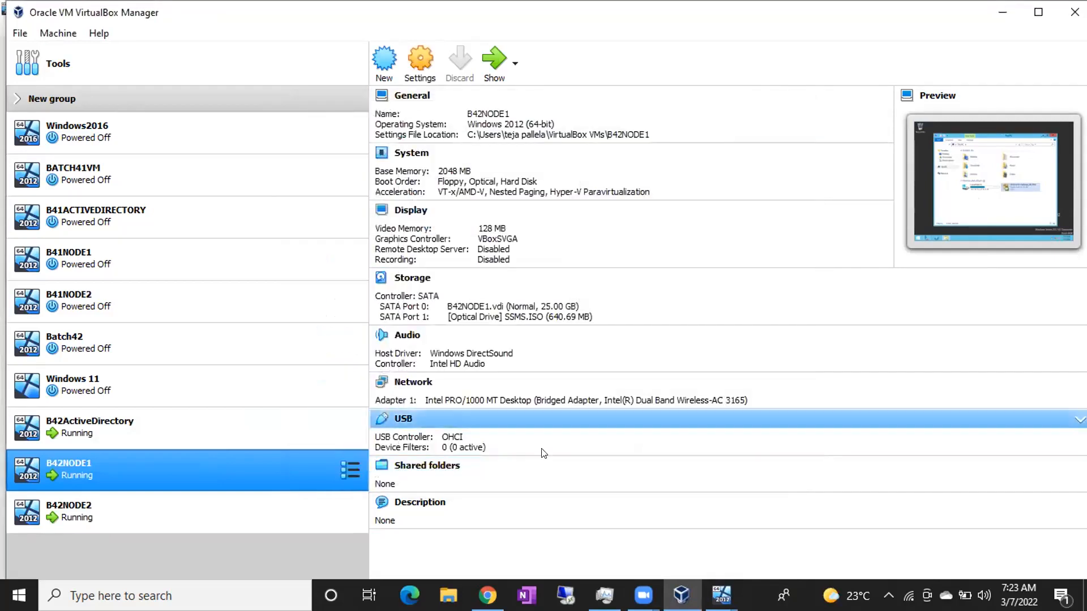
Refresh This PC in B42NODE1, open the SSMS CD drive and select SSMS-Setup-ENU.
{"action": "left_click", "coordinate": [722, 595]}
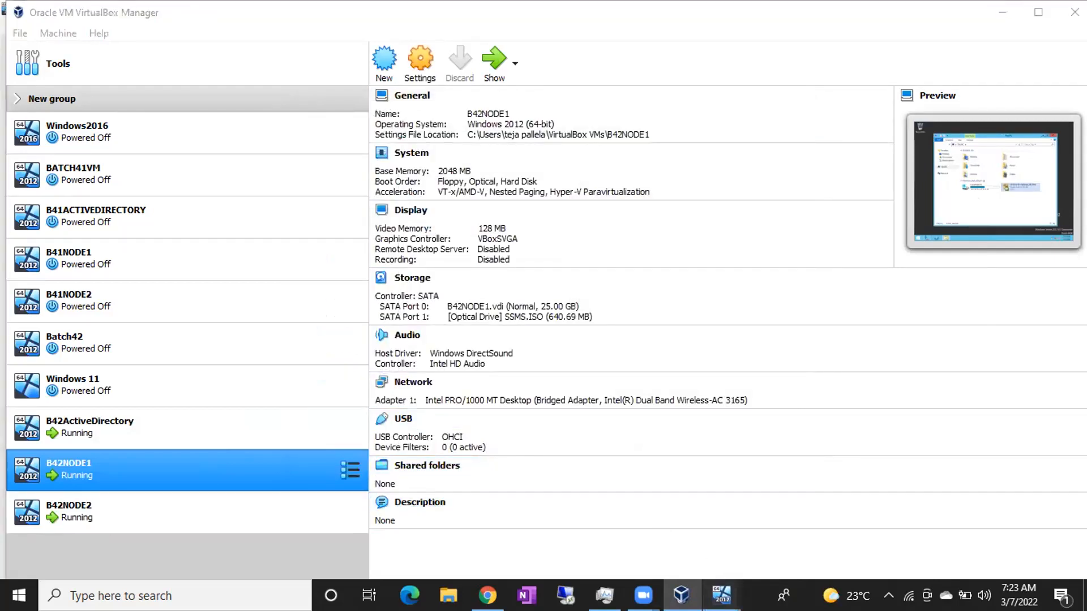
{"action": "left_click", "coordinate": [695, 523]}
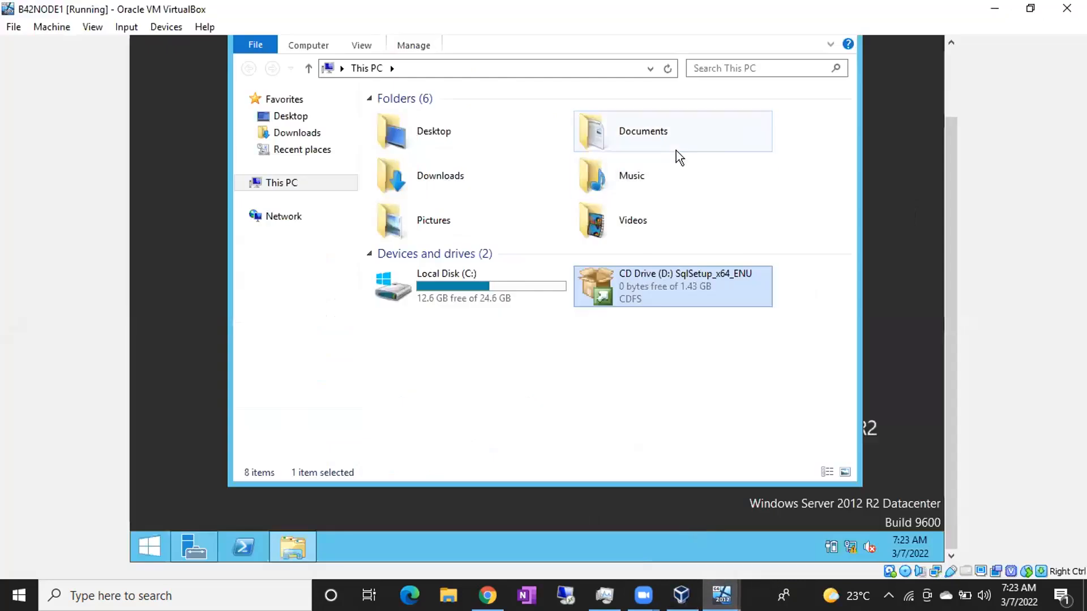
{"action": "left_click", "coordinate": [668, 68]}
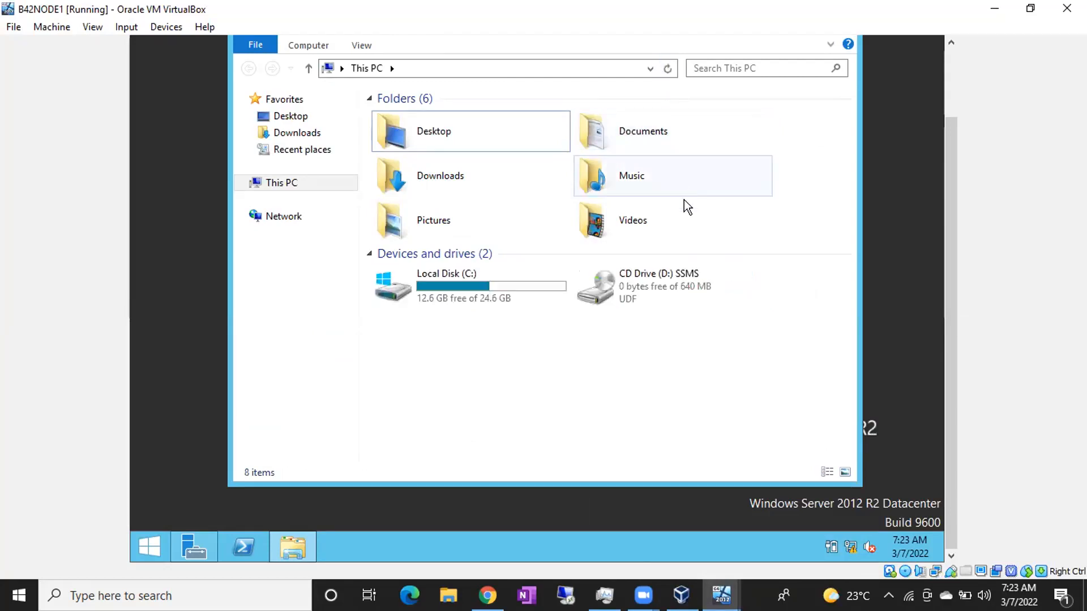
{"action": "left_click", "coordinate": [677, 296]}
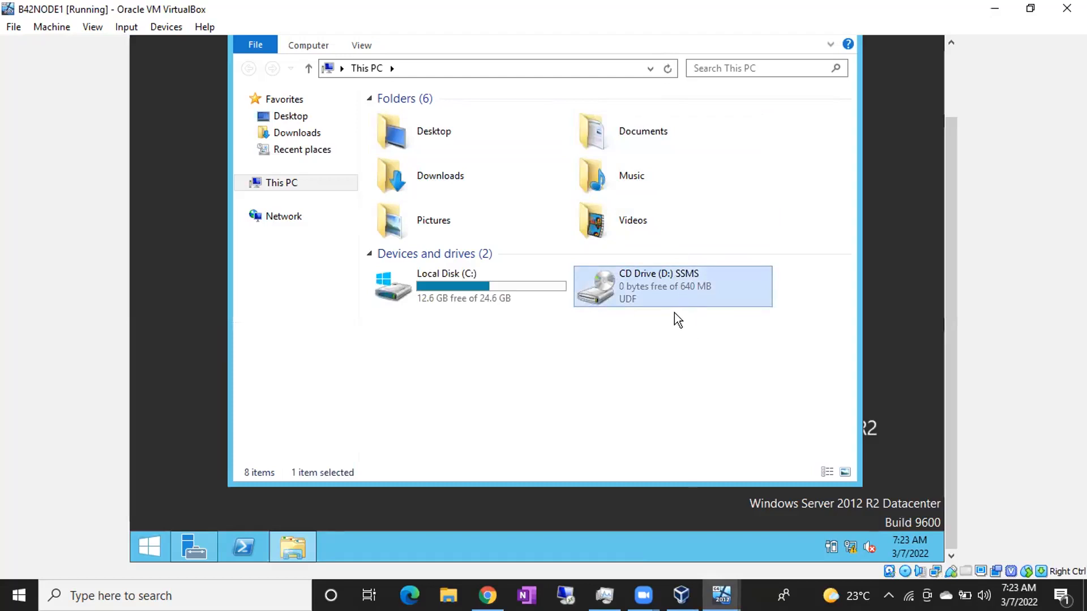
{"action": "right_click", "coordinate": [670, 292]}
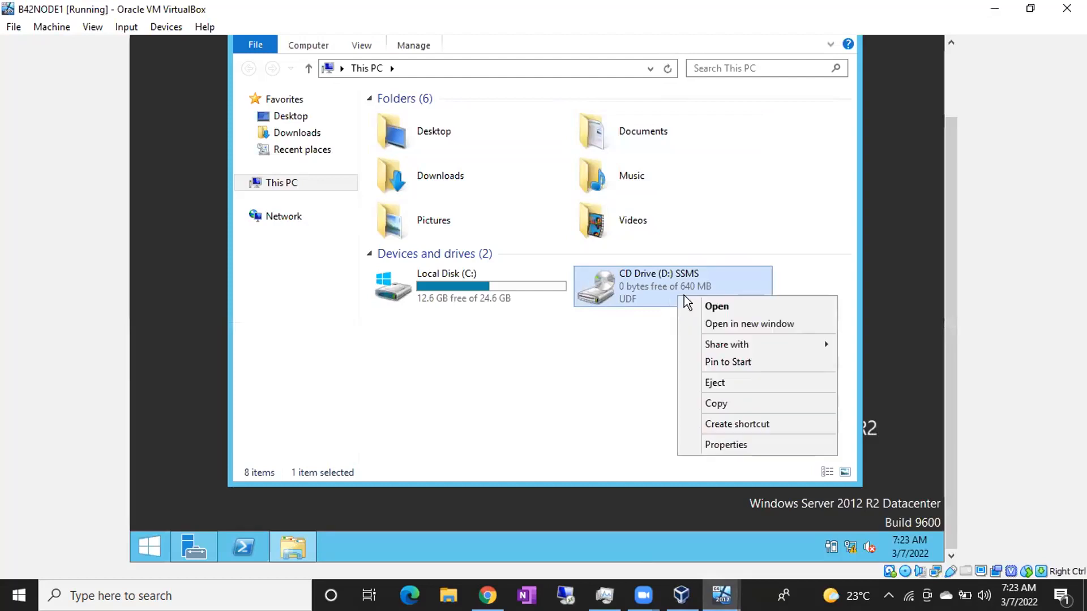
{"action": "left_click", "coordinate": [700, 309]}
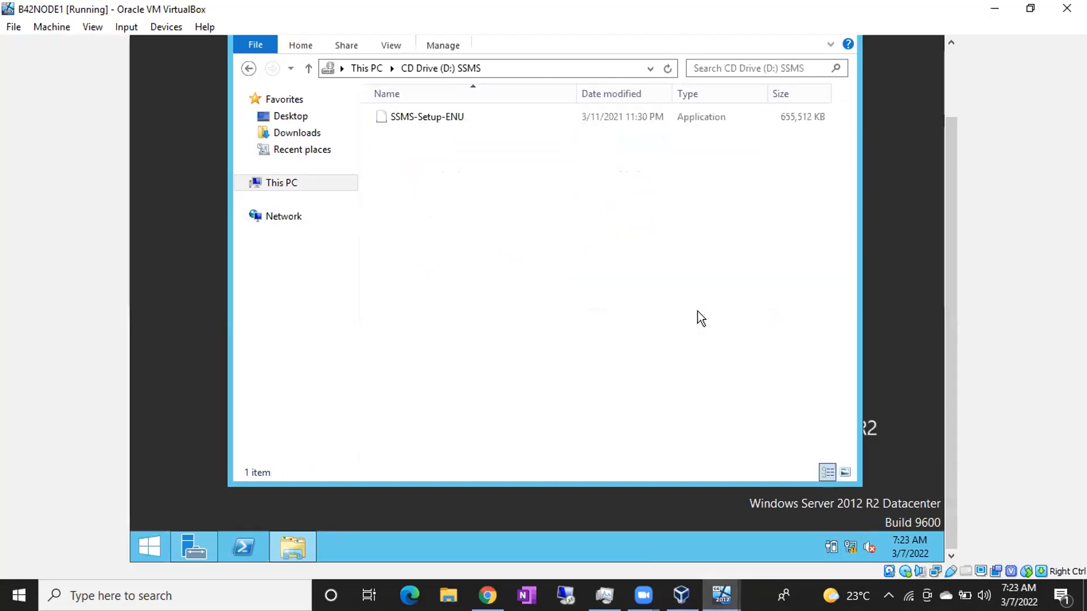
{"action": "left_click", "coordinate": [451, 123]}
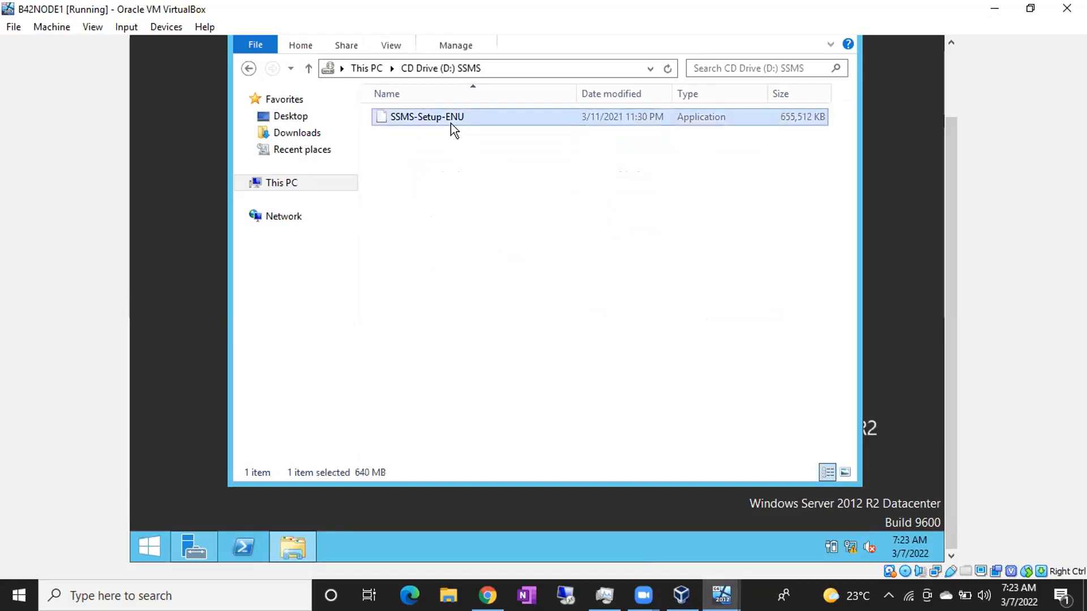
{"action": "left_click", "coordinate": [677, 589]}
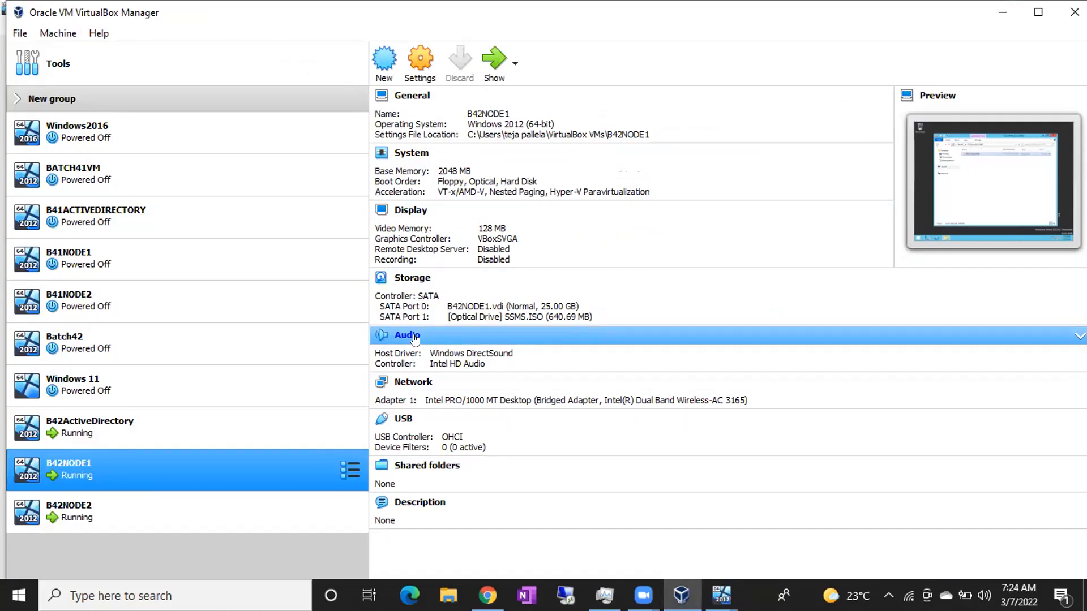
On B42NODE1, run SSMS-Setup-ENU from the SSMS CD drive as administrator.
{"action": "left_click", "coordinate": [721, 595]}
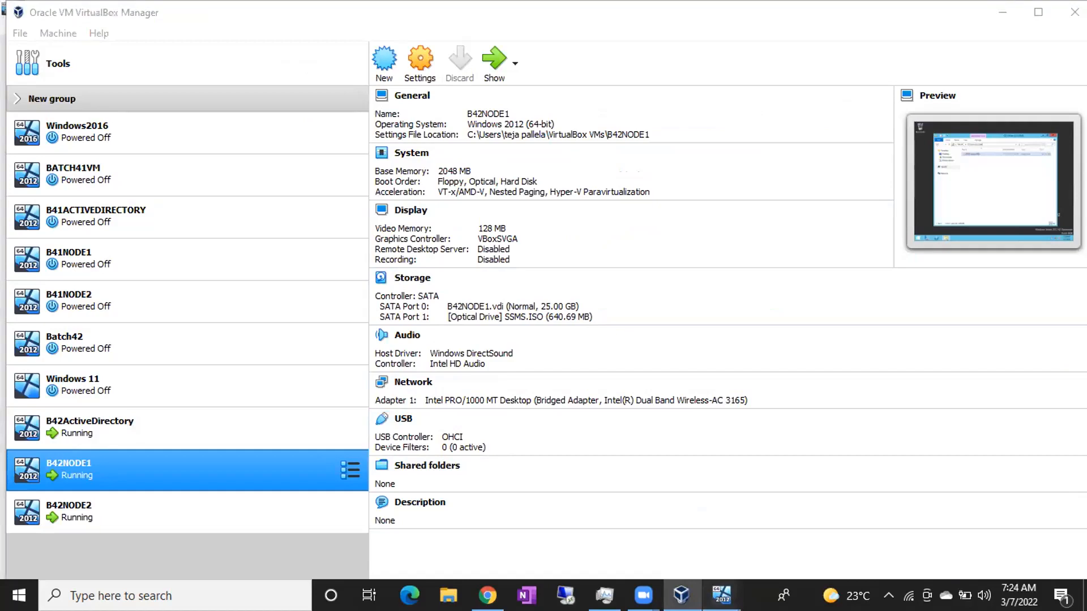
{"action": "left_click", "coordinate": [705, 541]}
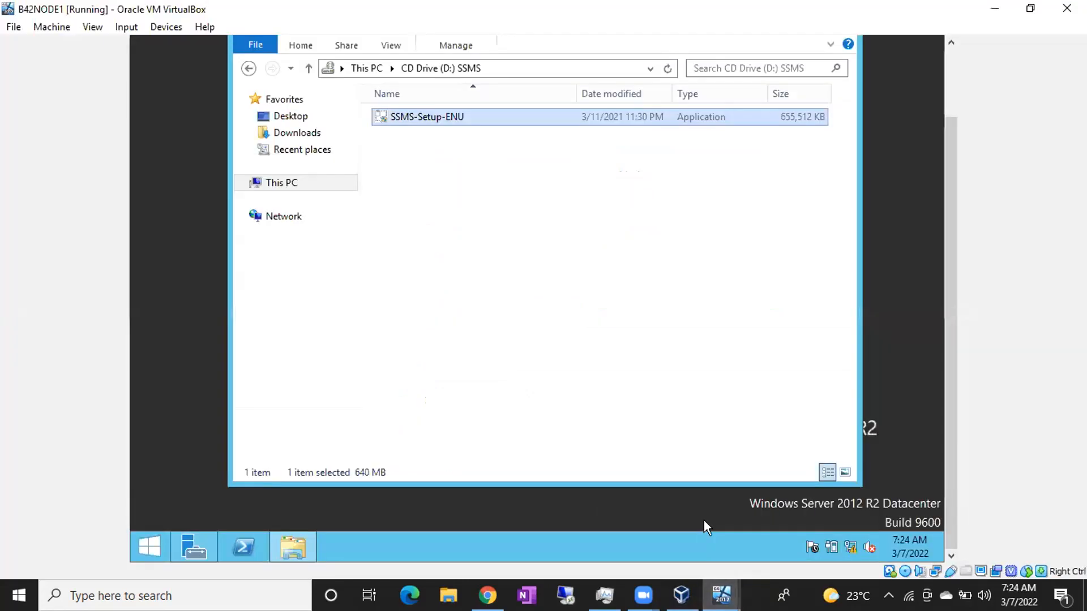
{"action": "right_click", "coordinate": [430, 120]}
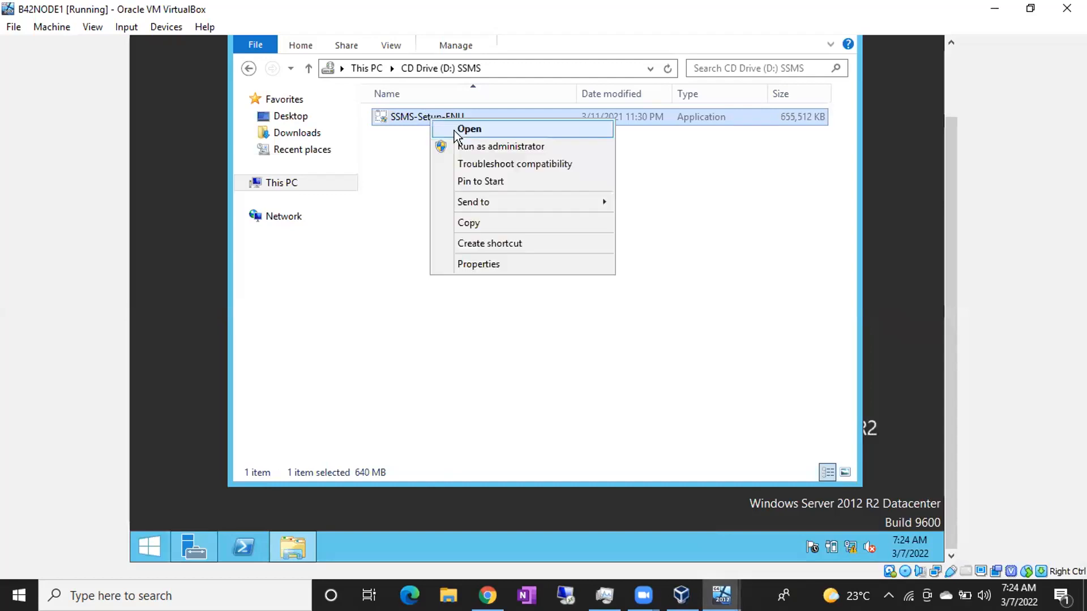
{"action": "left_click", "coordinate": [460, 147]}
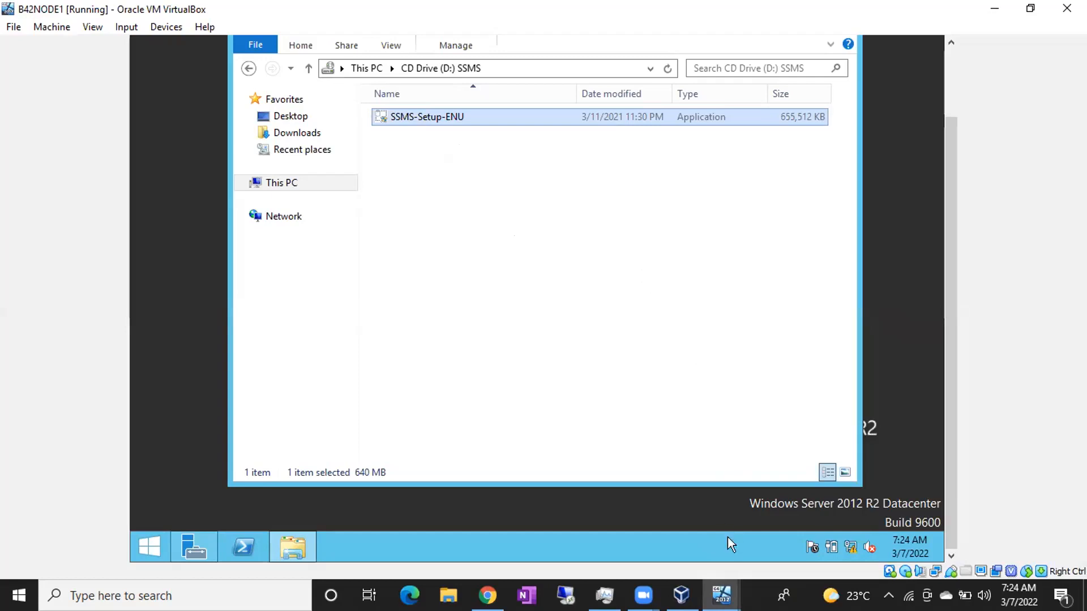
Switch to B42NODE2 and confirm its display is still black.
{"action": "left_click", "coordinate": [822, 515]}
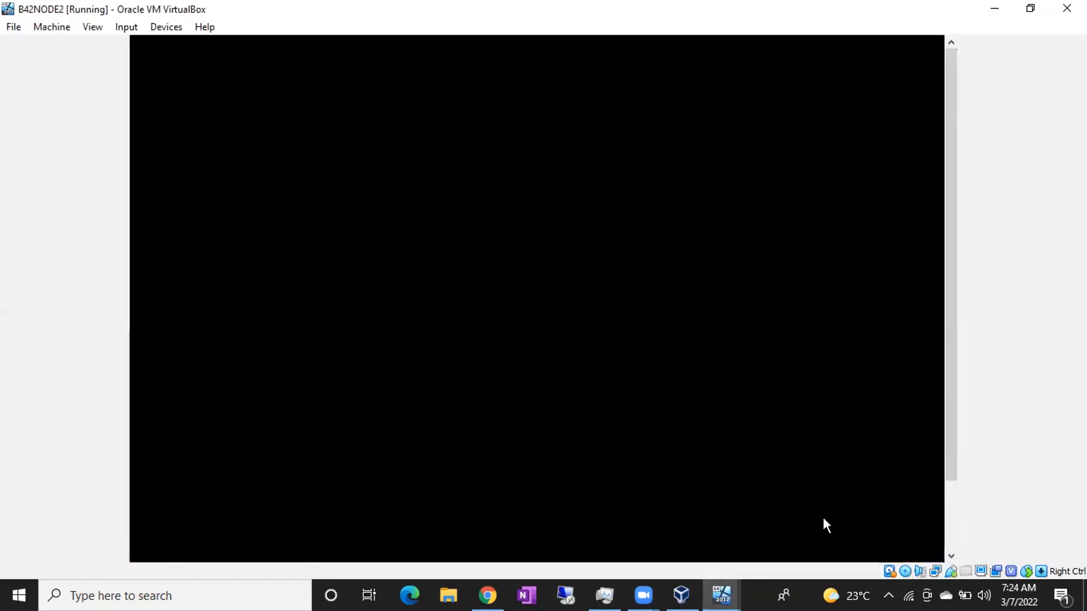
{"action": "left_click_drag", "start_coordinate": [954, 222], "coordinate": [956, 383]}
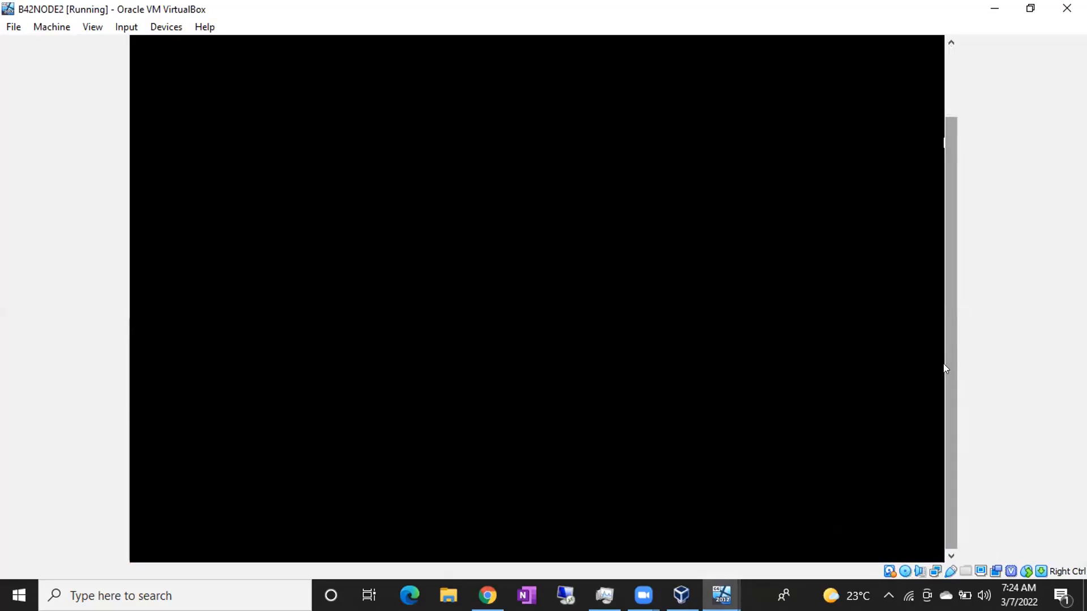
{"action": "scroll", "coordinate": [944, 321], "scroll_direction": "up", "scroll_amount": 5}
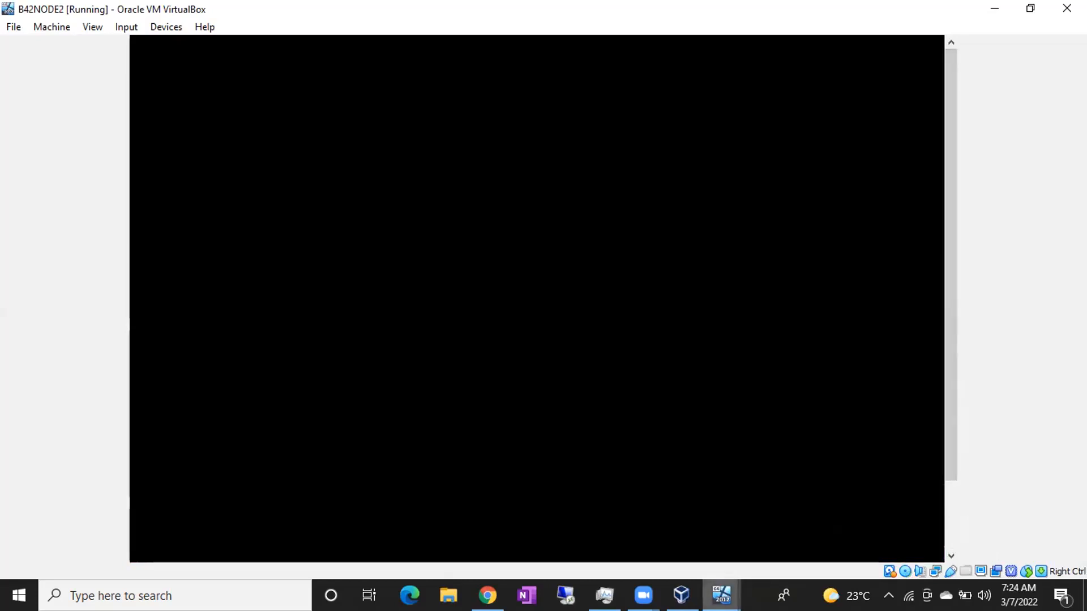
Return to the B42NODE1 window, then bring Google Chrome to the front.
{"action": "mouse_move", "coordinate": [722, 596]}
{"action": "left_click", "coordinate": [707, 516]}
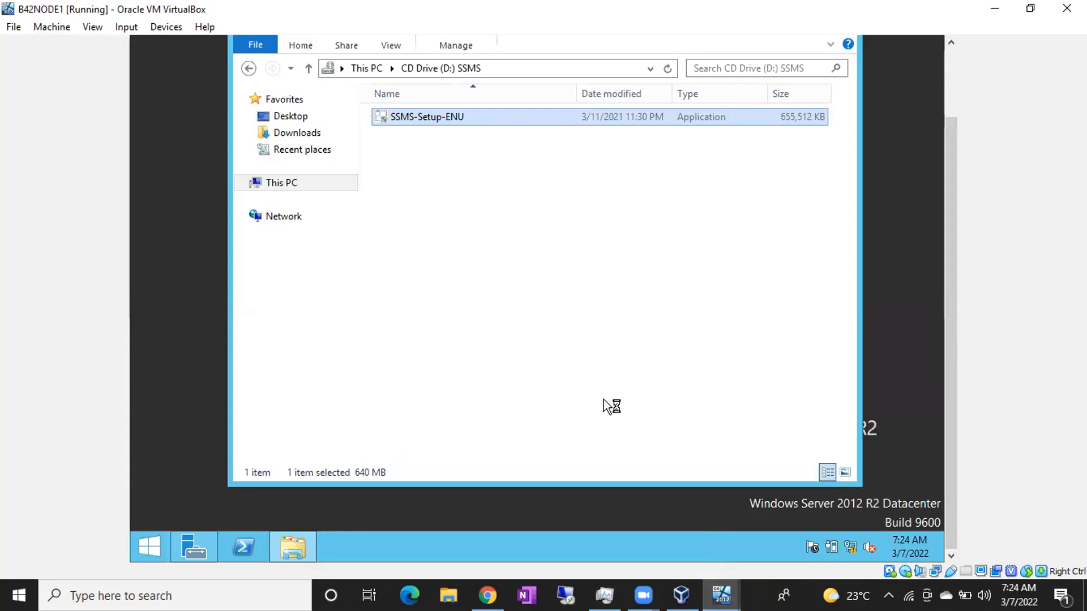
{"action": "left_click", "coordinate": [488, 595]}
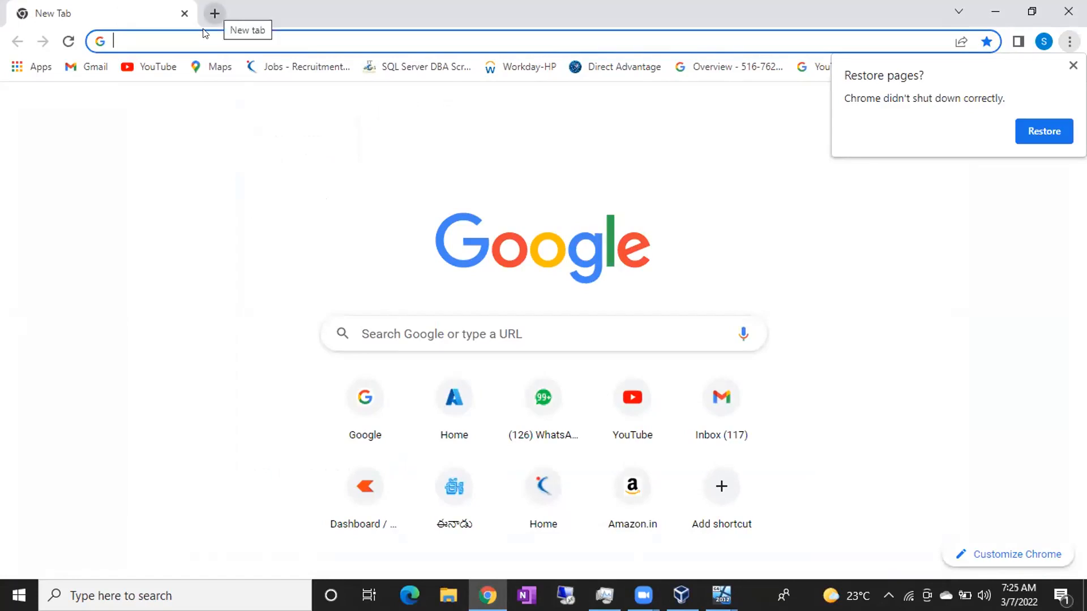
Run a Google search for 'draw io', then go back to the B42NODE1 window.
{"action": "left_click", "coordinate": [190, 36]}
{"action": "key", "text": "Down"}
{"action": "left_click", "coordinate": [170, 69]}
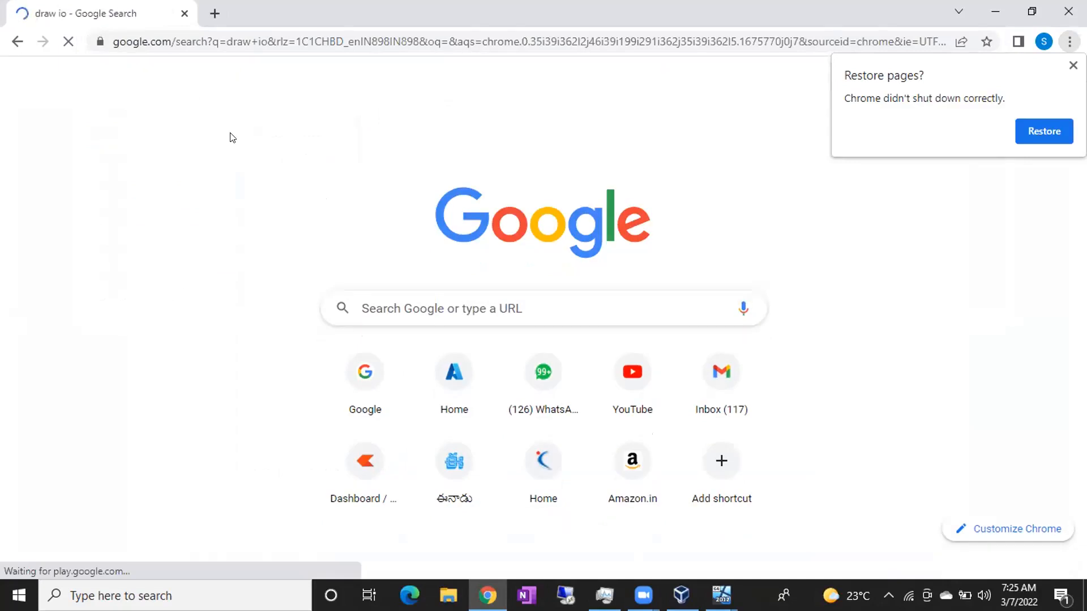
{"action": "mouse_move", "coordinate": [721, 596]}
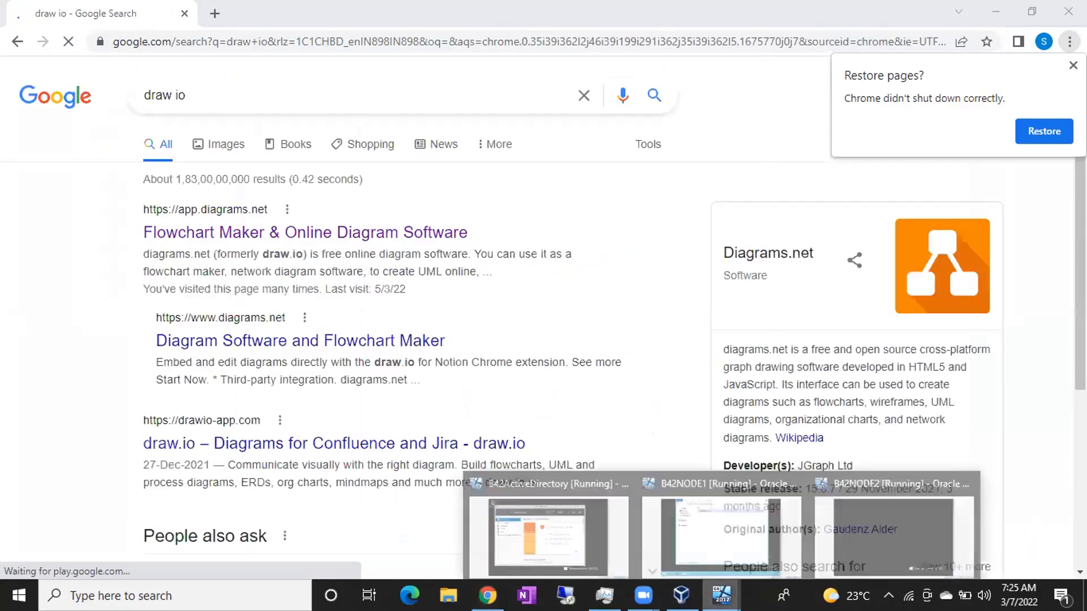
{"action": "left_click", "coordinate": [696, 519]}
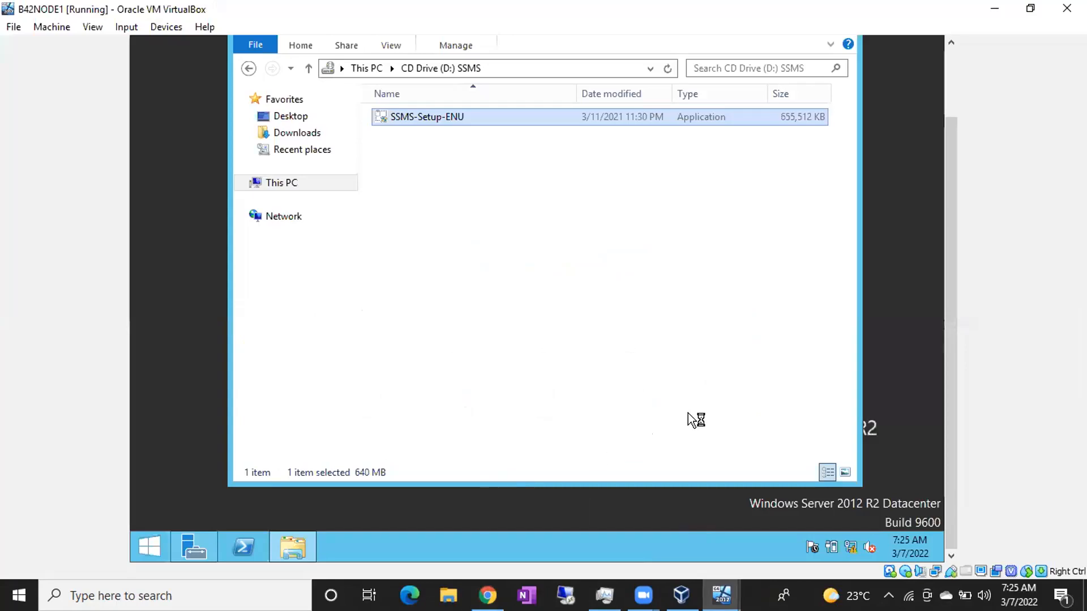
On B42NODE2, cancel the Shutdown Event Tracker unexpected-shutdown prompt.
{"action": "left_click_drag", "start_coordinate": [947, 257], "coordinate": [942, 324]}
{"action": "left_click", "coordinate": [721, 596]}
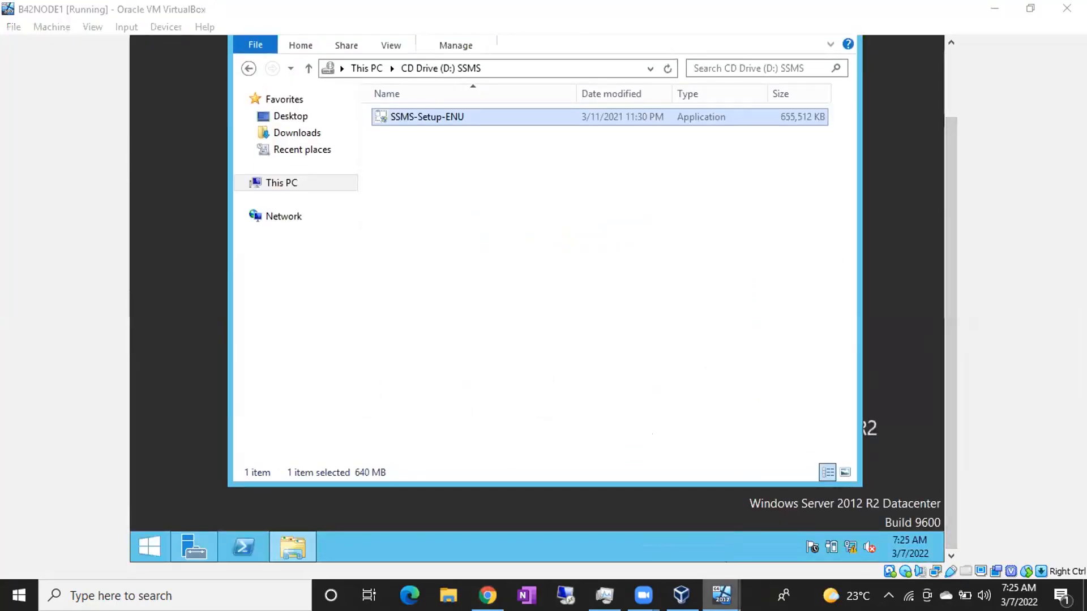
{"action": "left_click", "coordinate": [856, 523]}
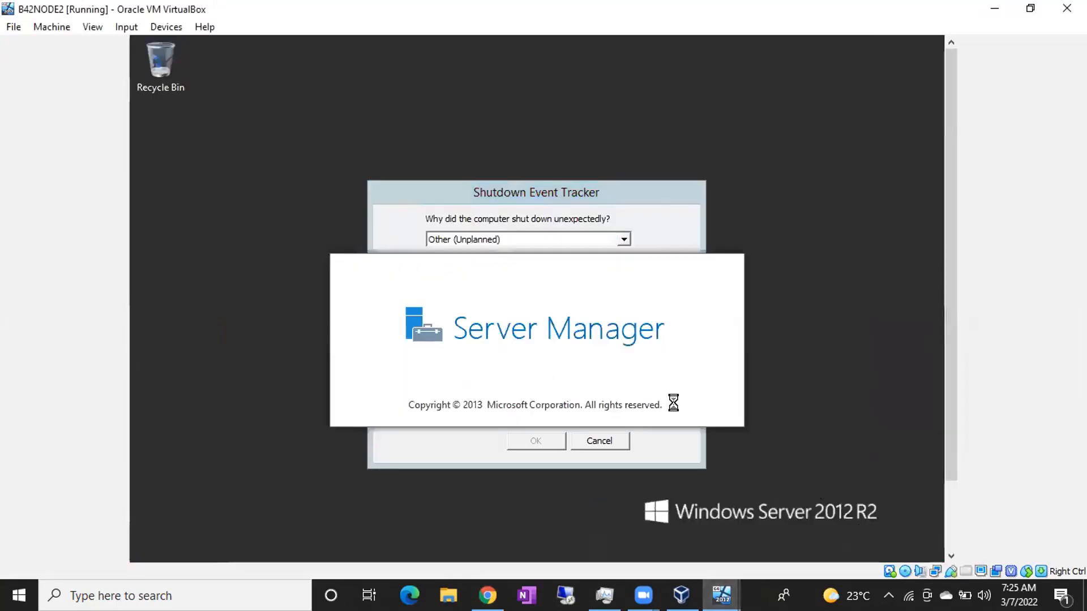
{"action": "left_click", "coordinate": [600, 441]}
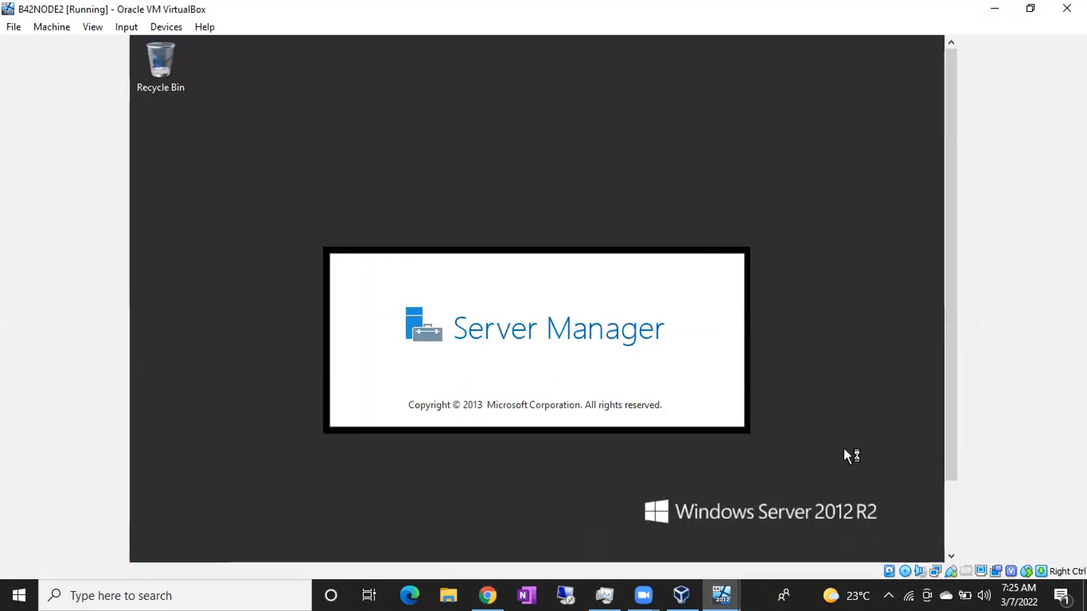
Return to B42NODE1, then open the diagrams.net Flowchart Maker result in Chrome.
{"action": "left_click", "coordinate": [721, 596]}
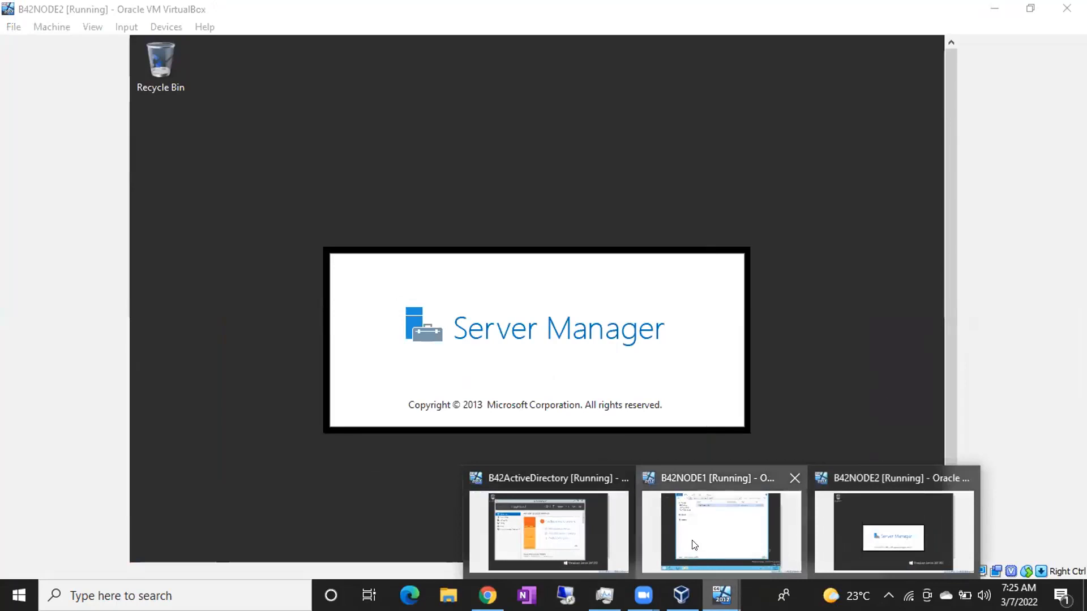
{"action": "left_click", "coordinate": [695, 544]}
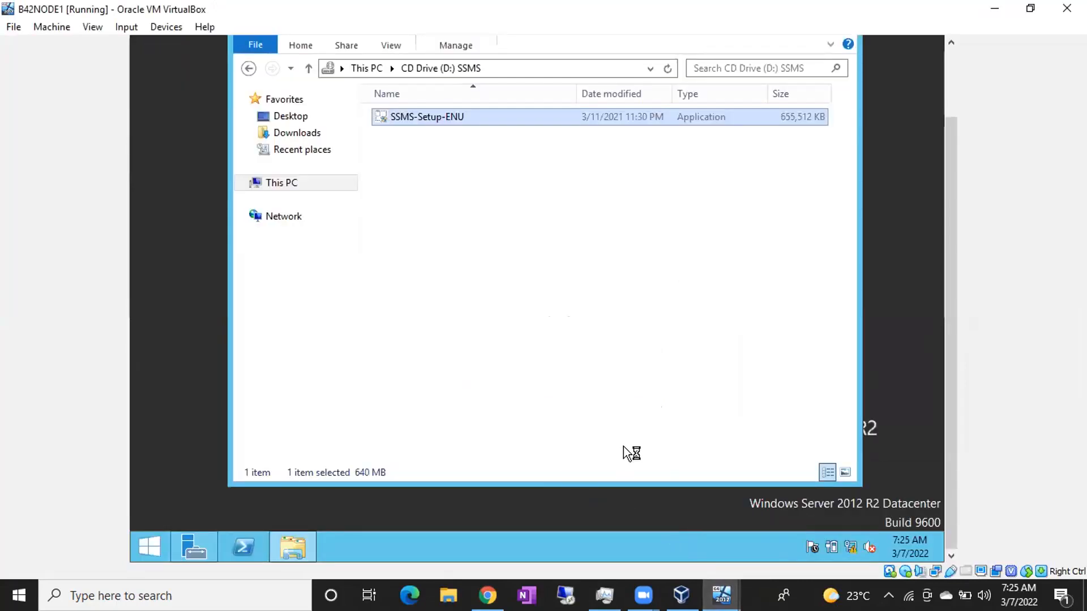
{"action": "left_click", "coordinate": [488, 596]}
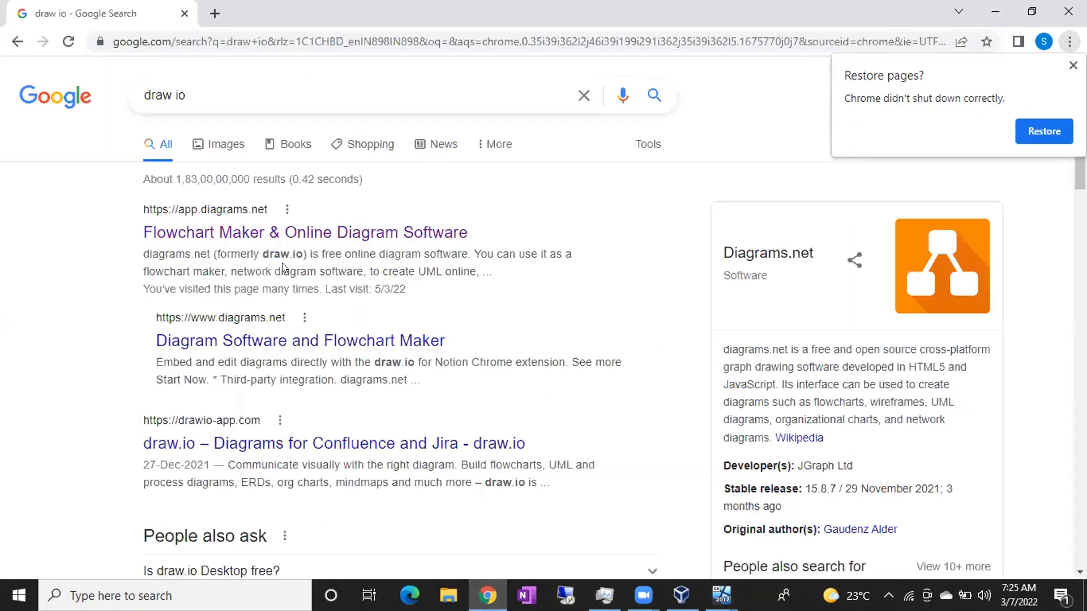
{"action": "left_click", "coordinate": [251, 236]}
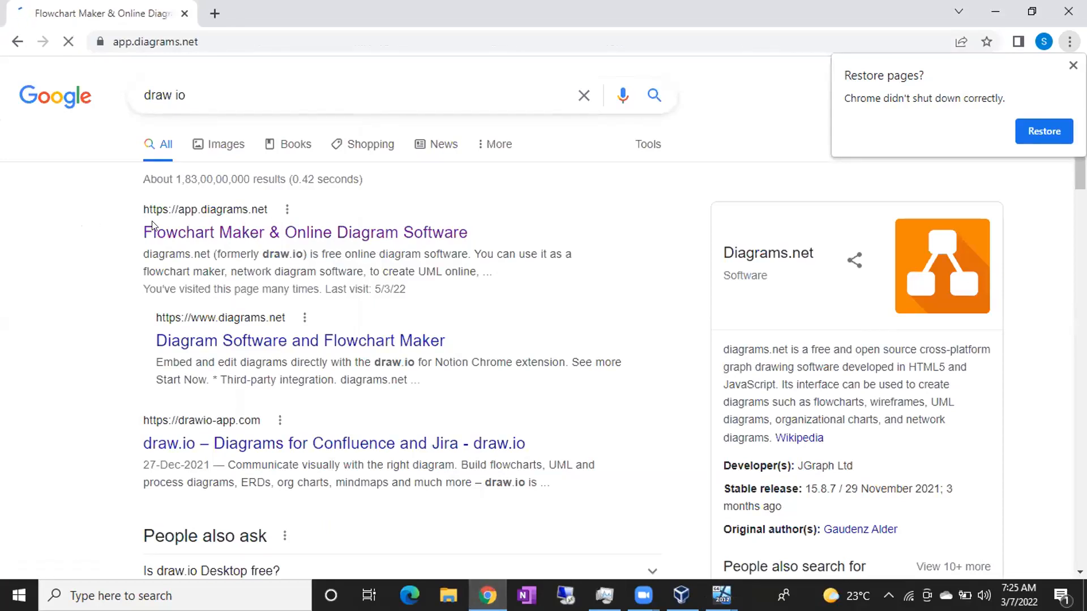
Close the Restore pages popup and open the BATCH 42 diagram from the Google Drive picker.
{"action": "left_click", "coordinate": [1073, 65]}
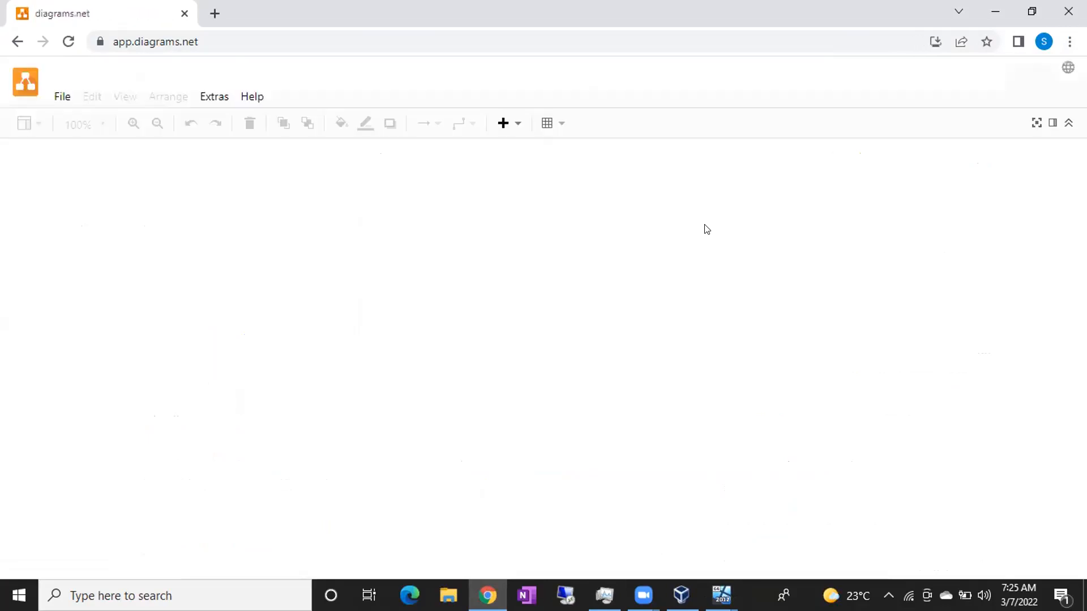
{"action": "left_click", "coordinate": [532, 291]}
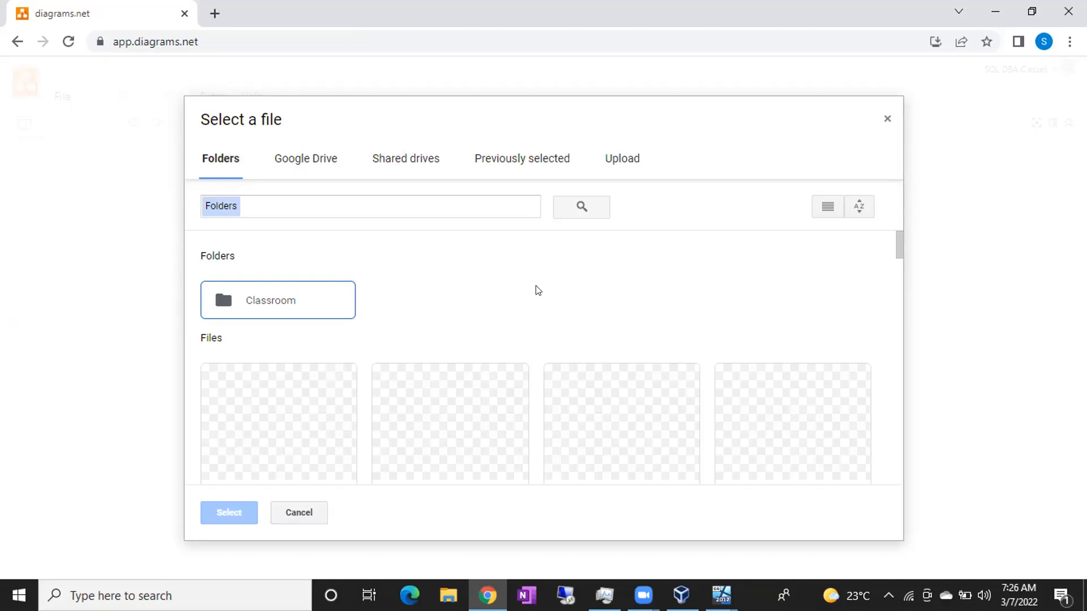
{"action": "scroll", "coordinate": [504, 348], "scroll_direction": "down", "scroll_amount": 3}
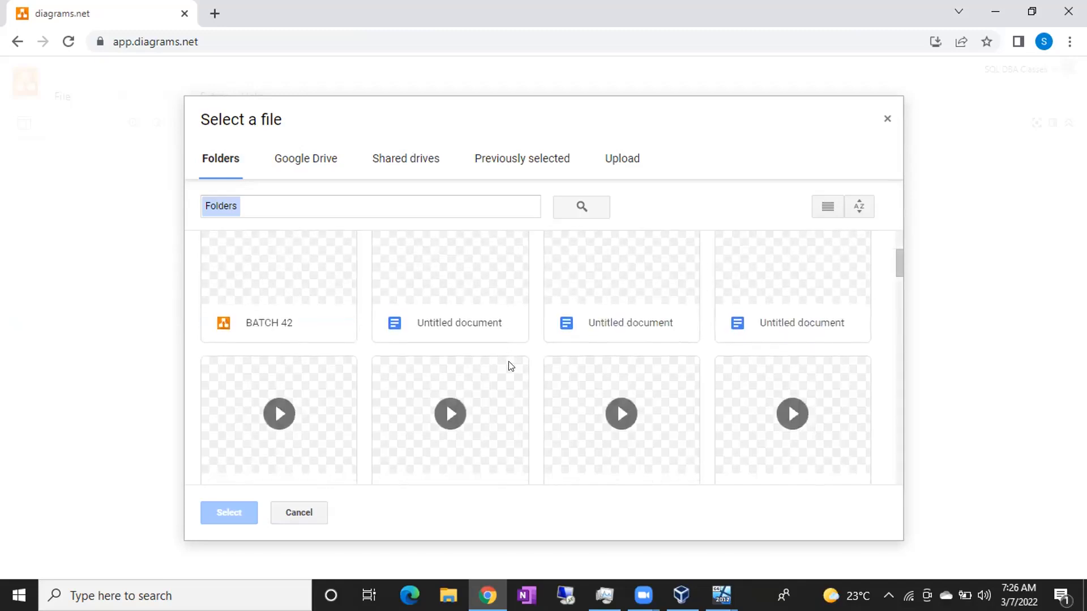
{"action": "double_click", "coordinate": [298, 350]}
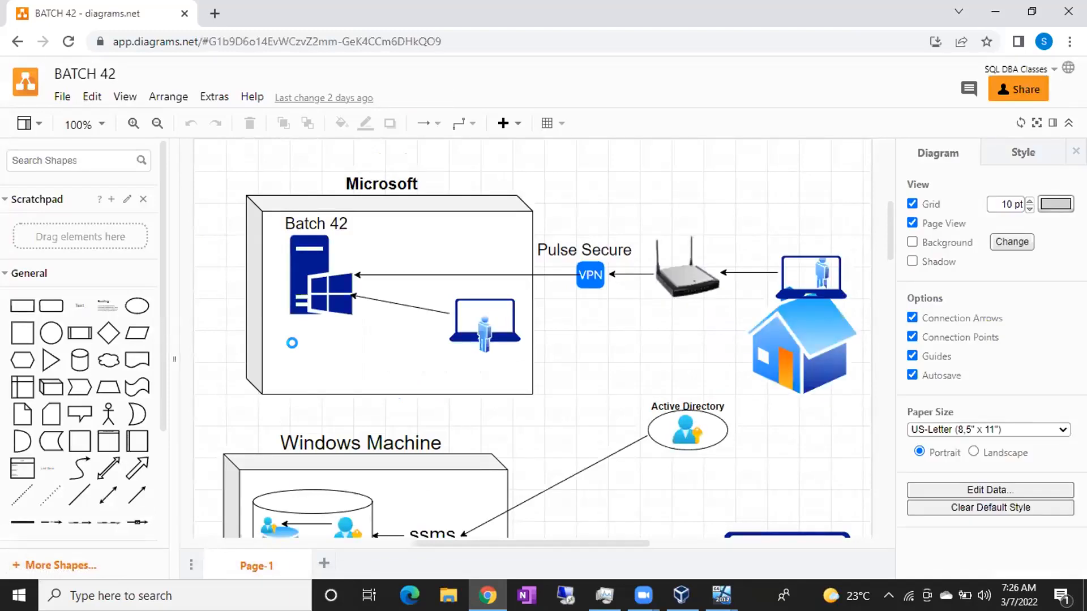
Scroll through the BATCH 42 diagram's Microsoft, Active Directory and server sections to the page end.
{"action": "scroll", "coordinate": [292, 343], "scroll_direction": "down", "scroll_amount": 12}
{"action": "scroll", "coordinate": [292, 343], "scroll_direction": "down", "scroll_amount": 15}
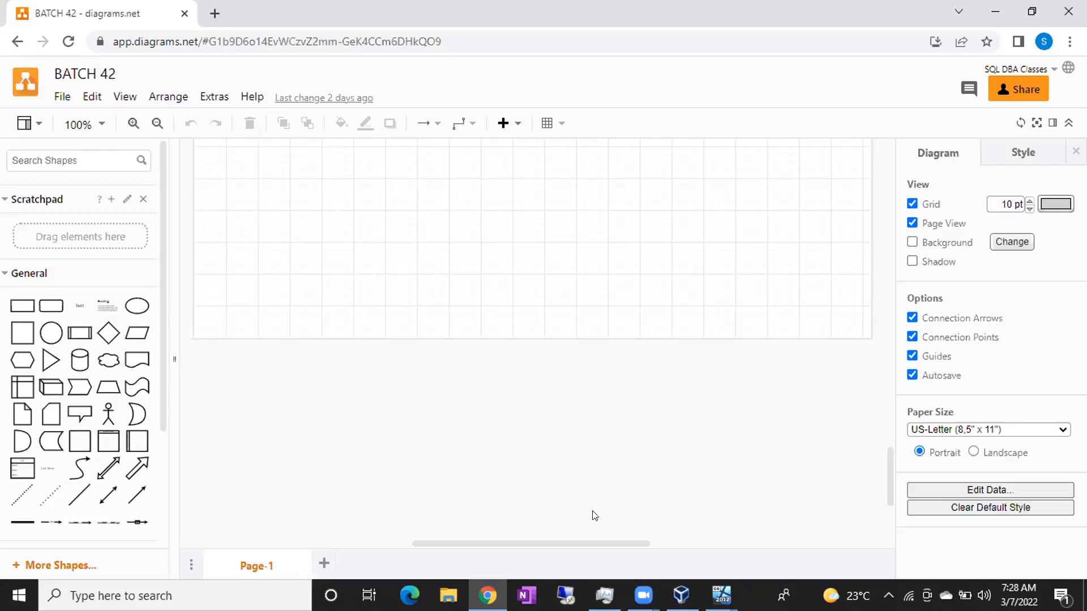
On B42NODE1, launch SSMS-Setup-ENU from CD Drive (D:), bringing up the UAC prompt.
{"action": "left_click", "coordinate": [681, 594]}
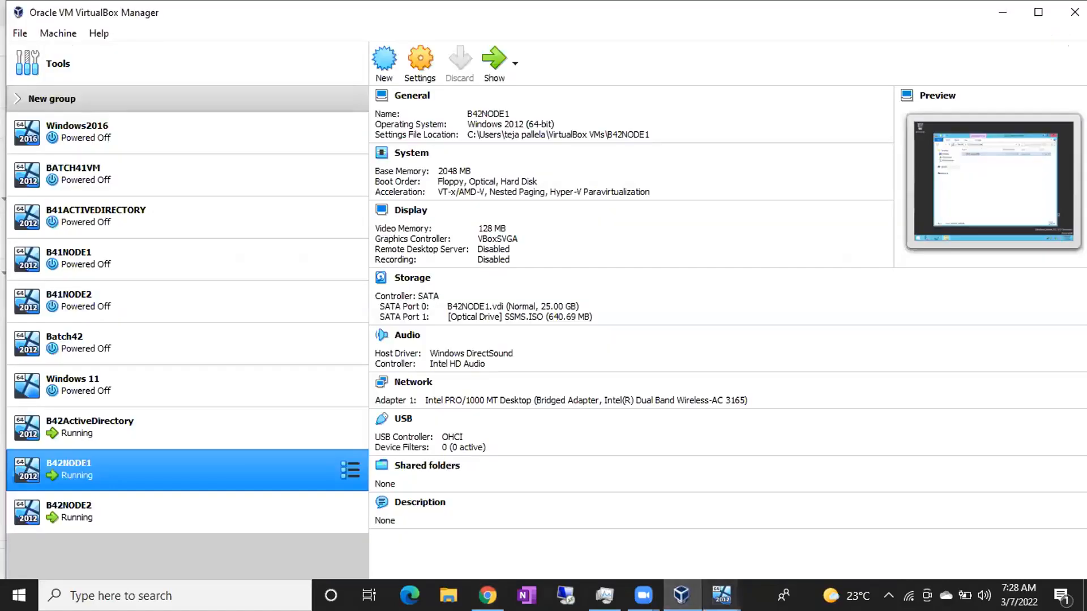
{"action": "mouse_move", "coordinate": [721, 595]}
{"action": "left_click", "coordinate": [735, 522]}
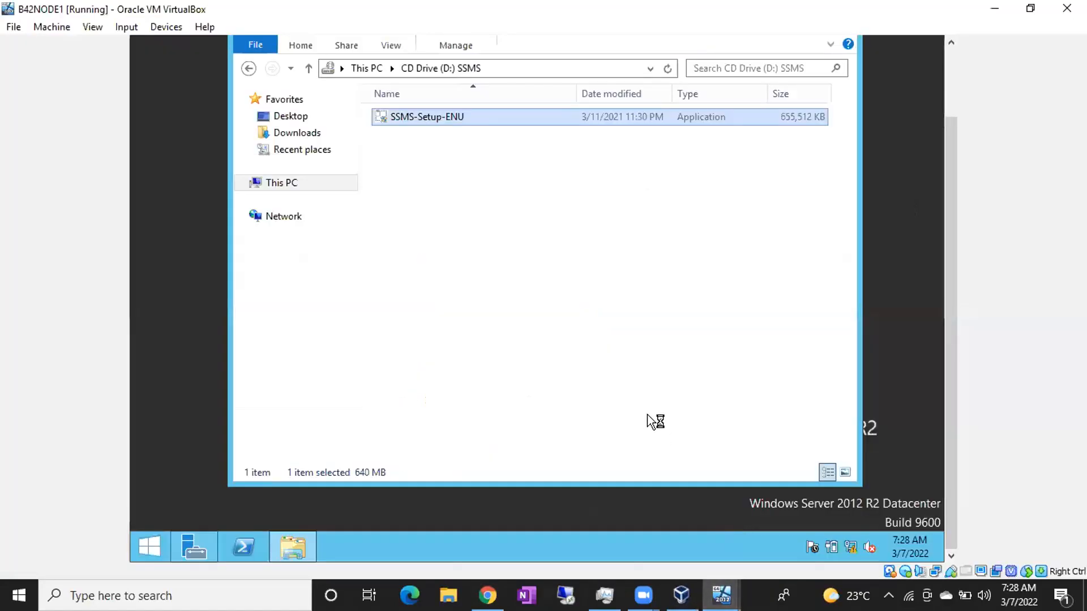
{"action": "left_click_drag", "start_coordinate": [946, 279], "coordinate": [945, 209]}
{"action": "double_click", "coordinate": [523, 204]}
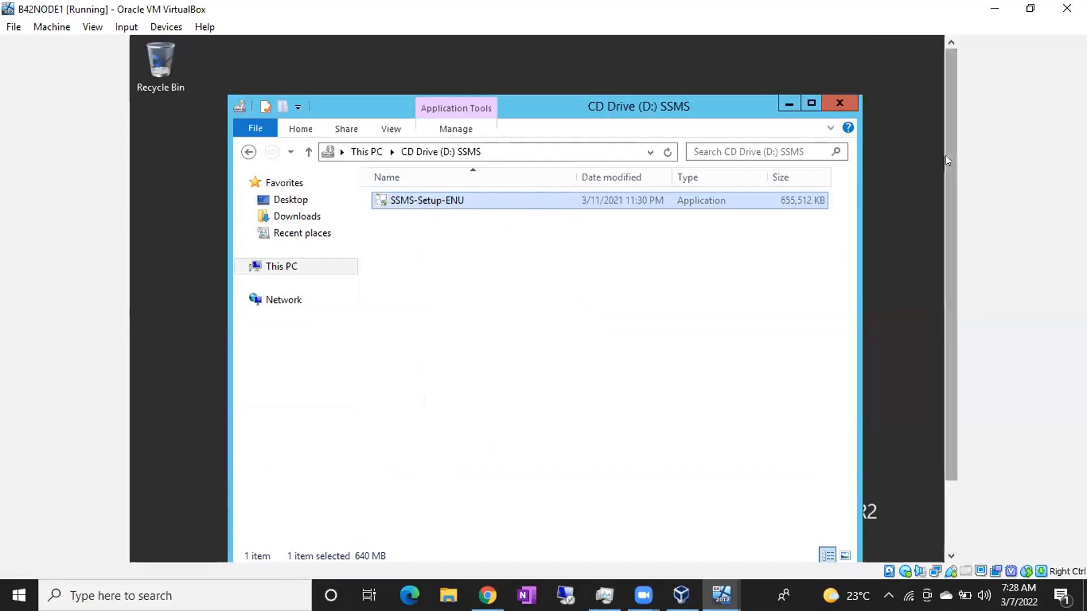
{"action": "left_click_drag", "start_coordinate": [945, 155], "coordinate": [945, 248]}
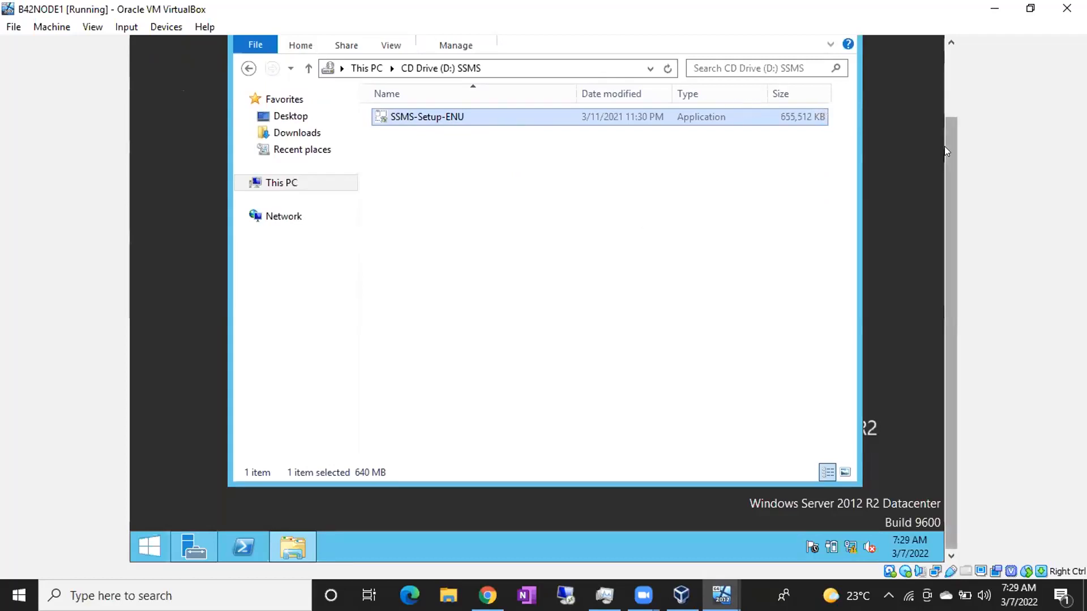
{"action": "left_click_drag", "start_coordinate": [944, 146], "coordinate": [944, 118]}
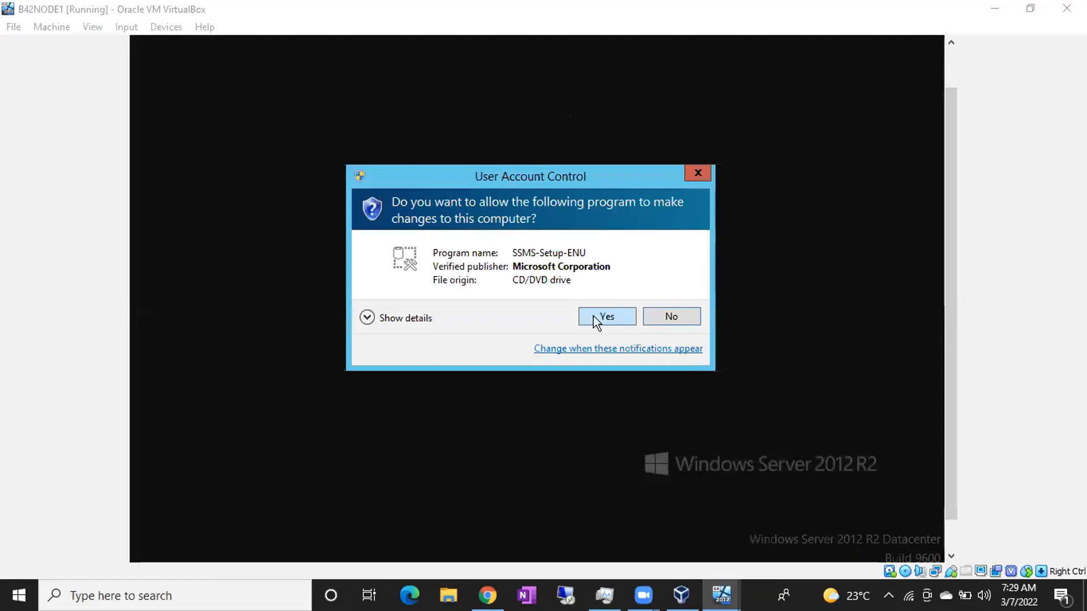
Answer Yes in User Account Control to let SSMS-Setup-ENU run.
{"action": "left_click", "coordinate": [594, 317]}
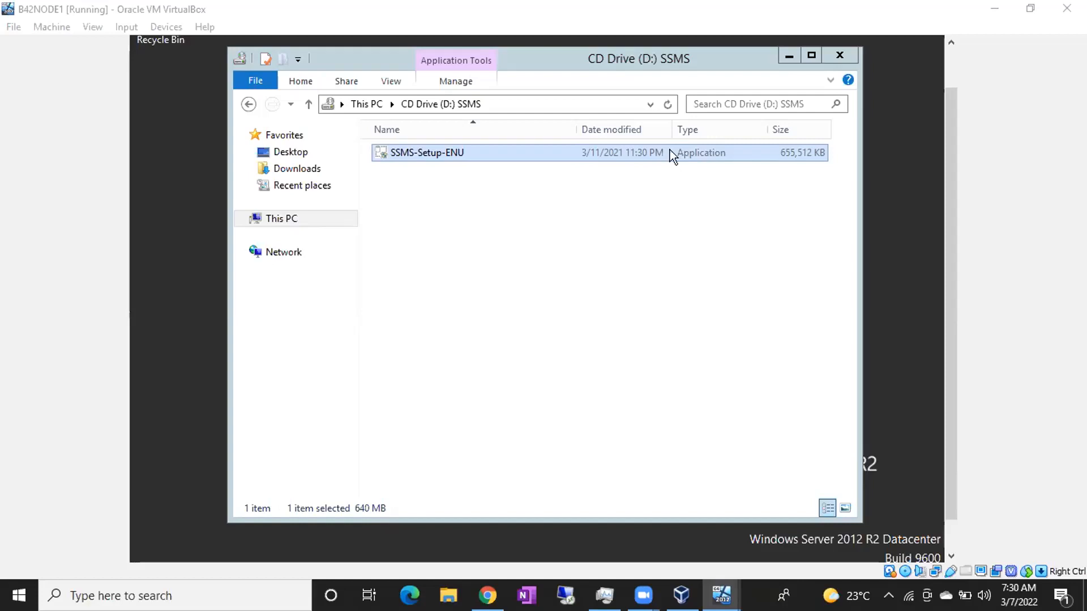
Launch SSMS-Setup-ENU again to reach the SSMS 18.8 welcome screen.
{"action": "double_click", "coordinate": [670, 150]}
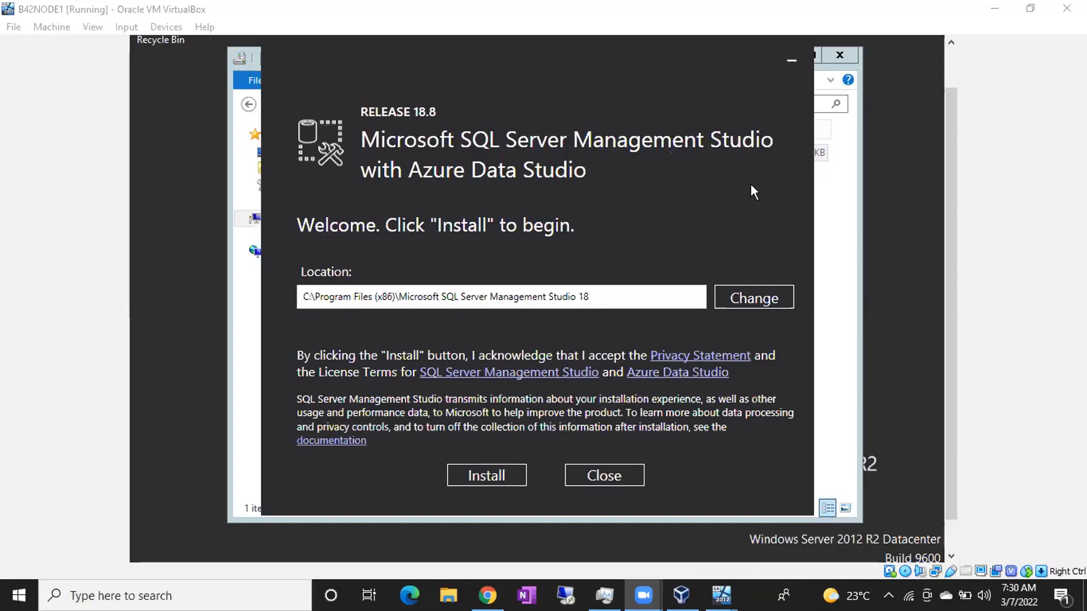
Install SSMS 18.8 to the default Program Files (x86) location, then return to the diagrams.net diagram.
{"action": "left_click", "coordinate": [490, 475]}
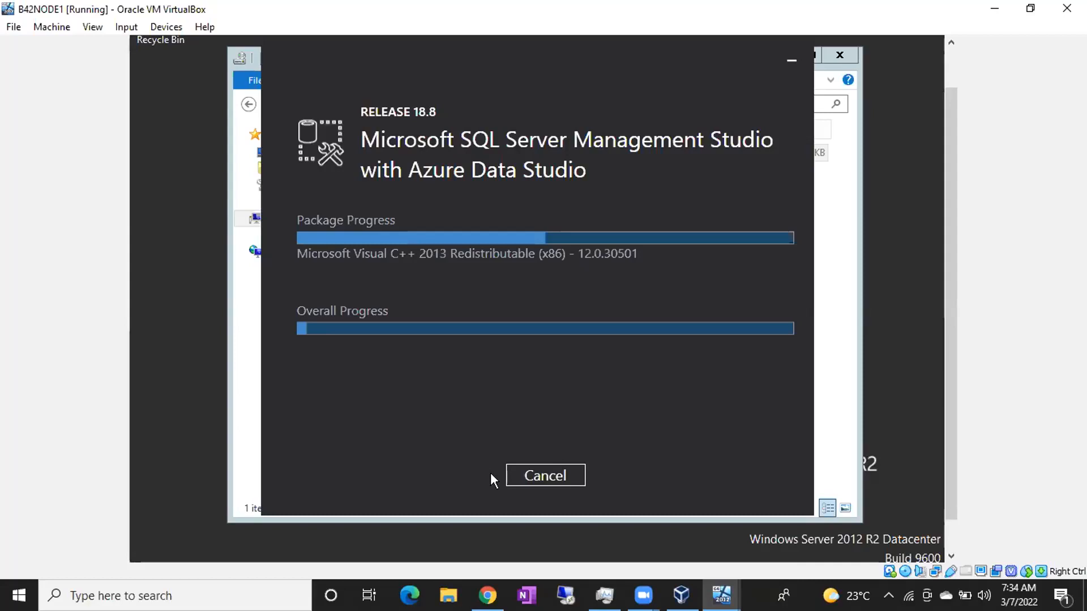
{"action": "left_click", "coordinate": [488, 595]}
Add a 25 pt 'Log Shipping' text title below the existing server group.
{"action": "scroll", "coordinate": [359, 311], "scroll_direction": "up", "scroll_amount": 3}
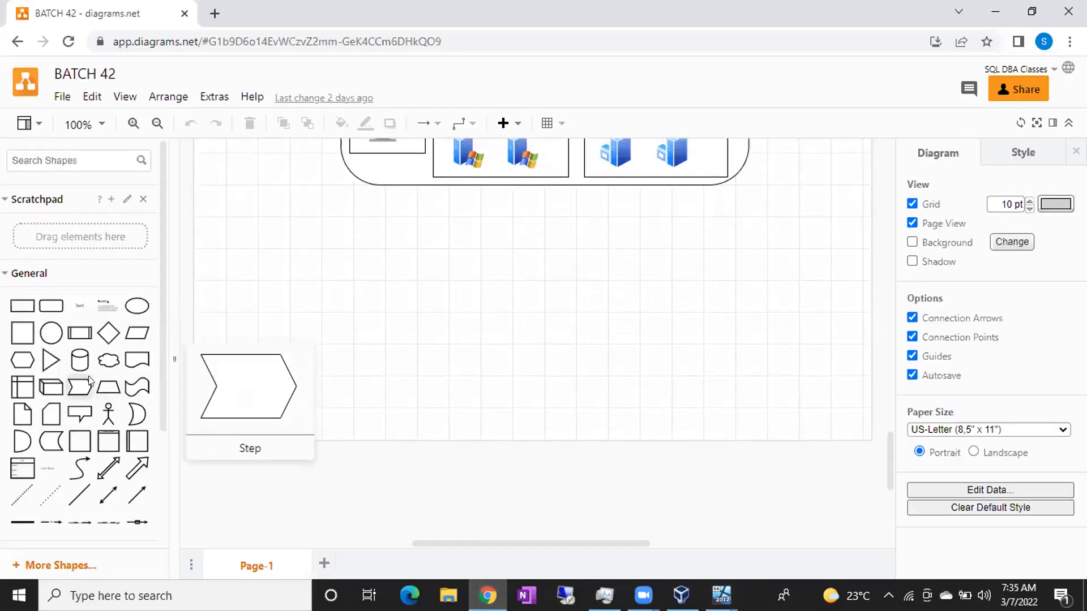
{"action": "double_click", "coordinate": [504, 252]}
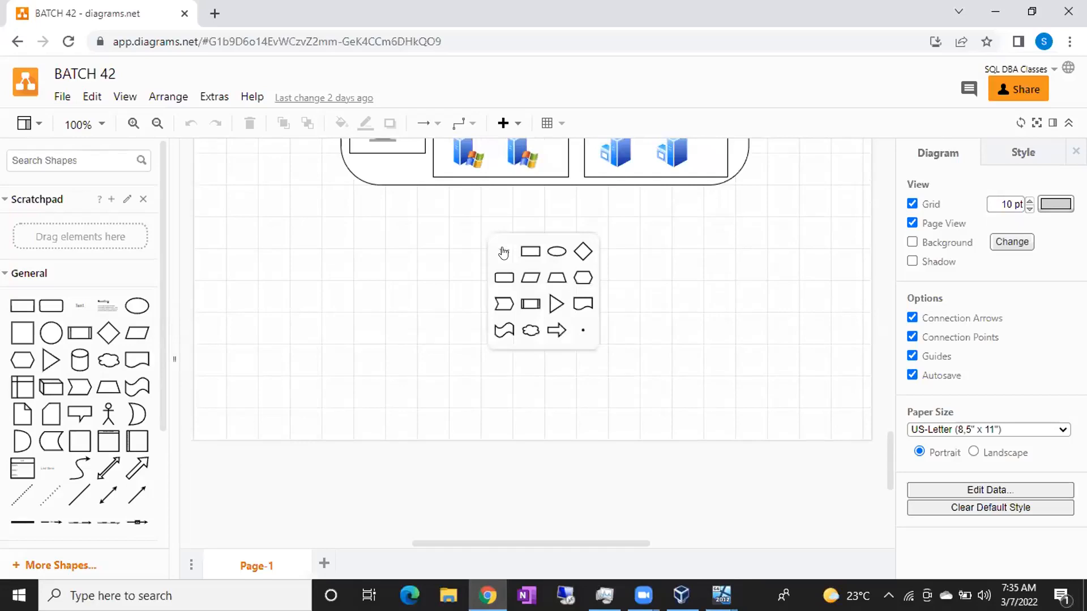
{"action": "left_click", "coordinate": [504, 252]}
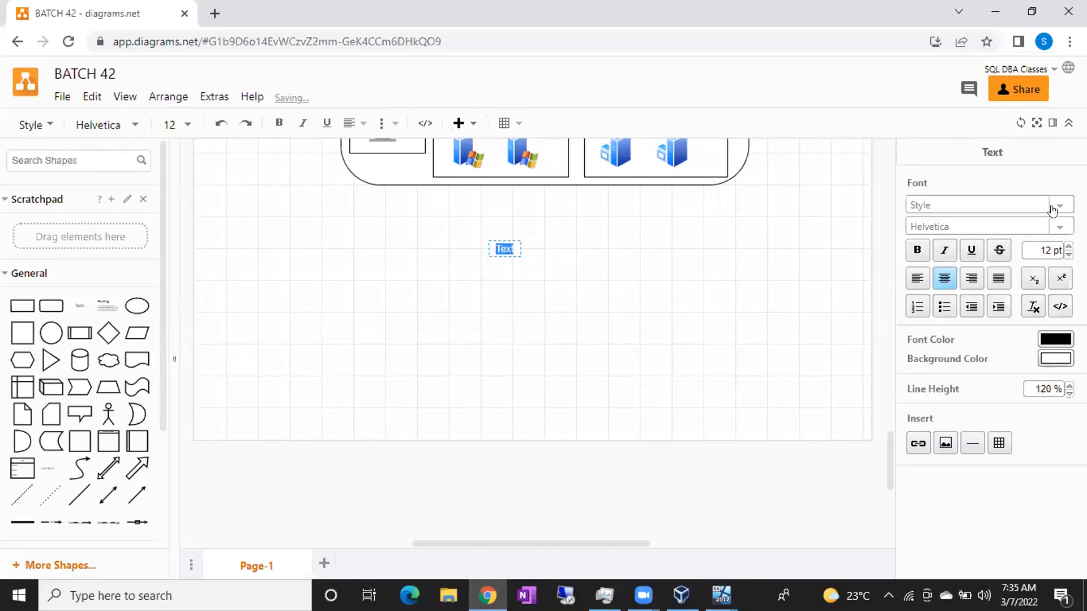
{"action": "double_click", "coordinate": [1041, 249]}
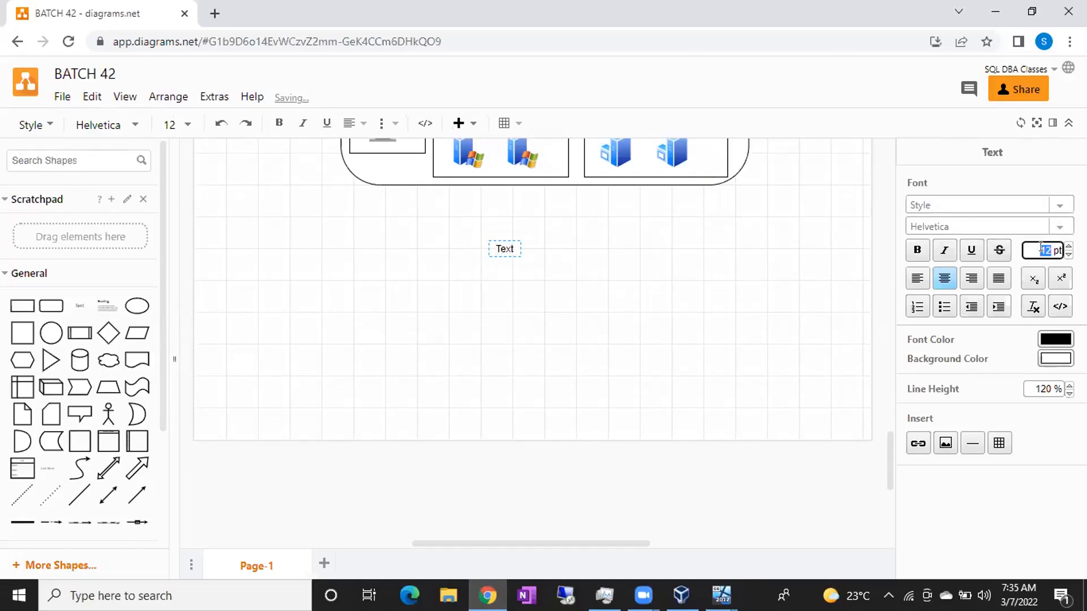
{"action": "type", "text": "25"}
{"action": "key", "text": "Return"}
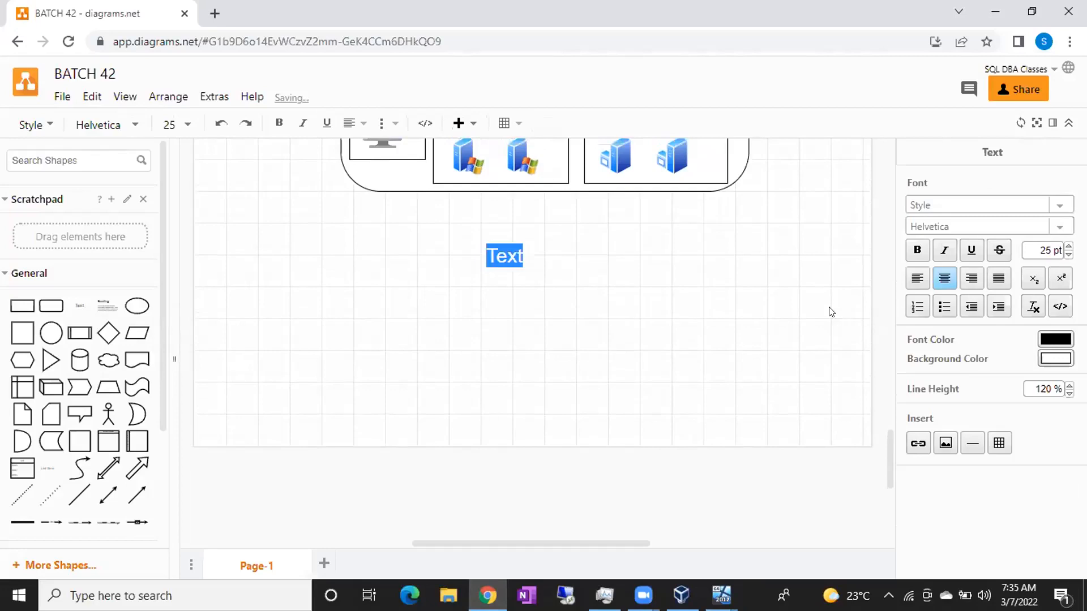
{"action": "type", "text": "Log Shipping"}
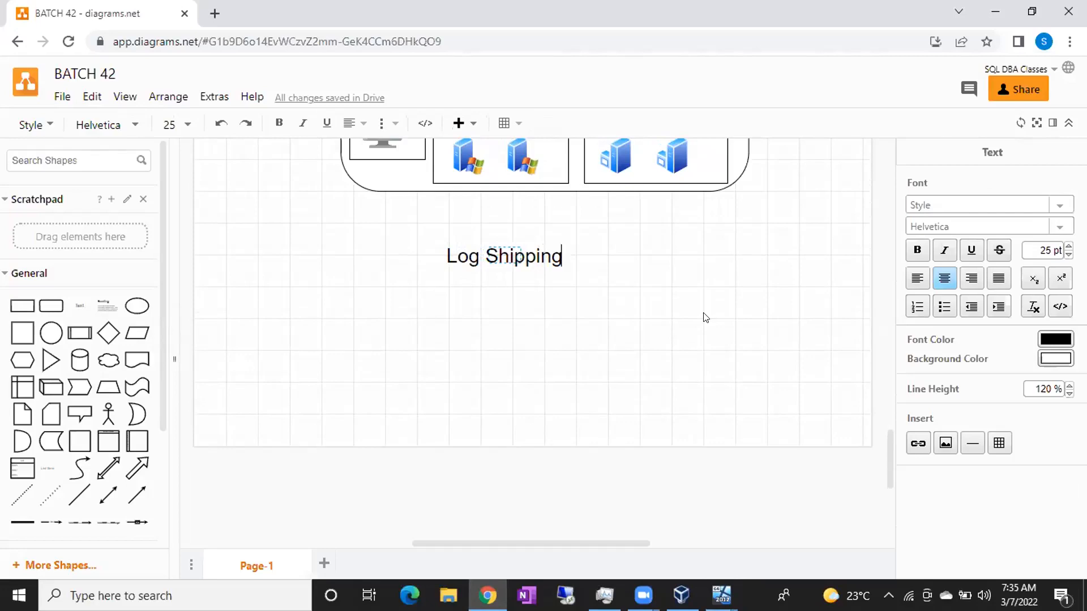
{"action": "left_click", "coordinate": [436, 318]}
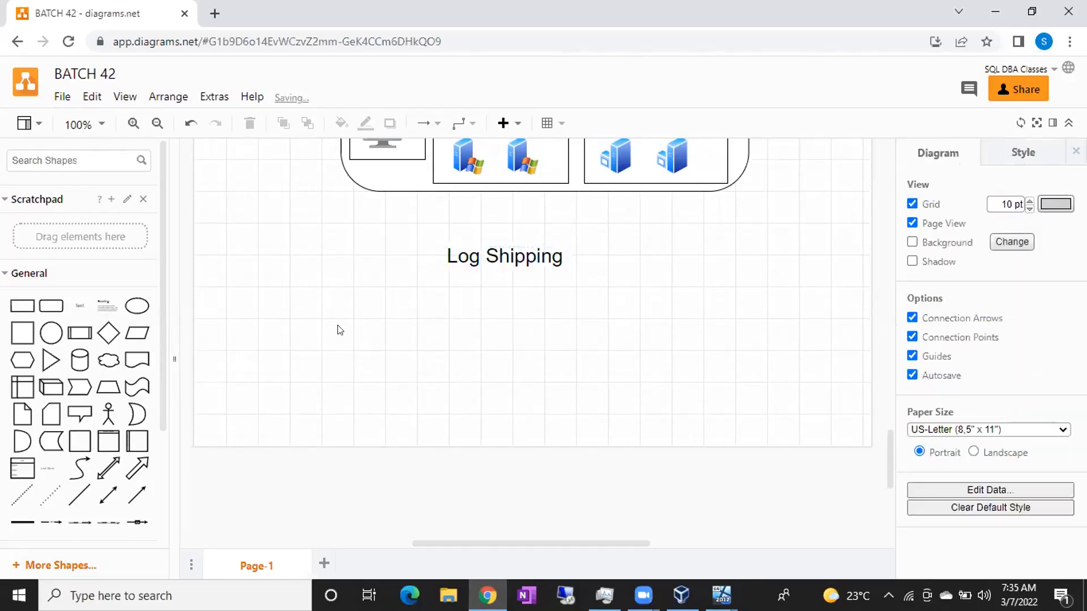
Place two 3-D cube shapes side by side beneath the Log Shipping title.
{"action": "scroll", "coordinate": [300, 355], "scroll_direction": "down", "scroll_amount": 2}
{"action": "left_click_drag", "start_coordinate": [51, 387], "coordinate": [504, 450]}
{"action": "left_click_drag", "start_coordinate": [403, 383], "coordinate": [386, 431]}
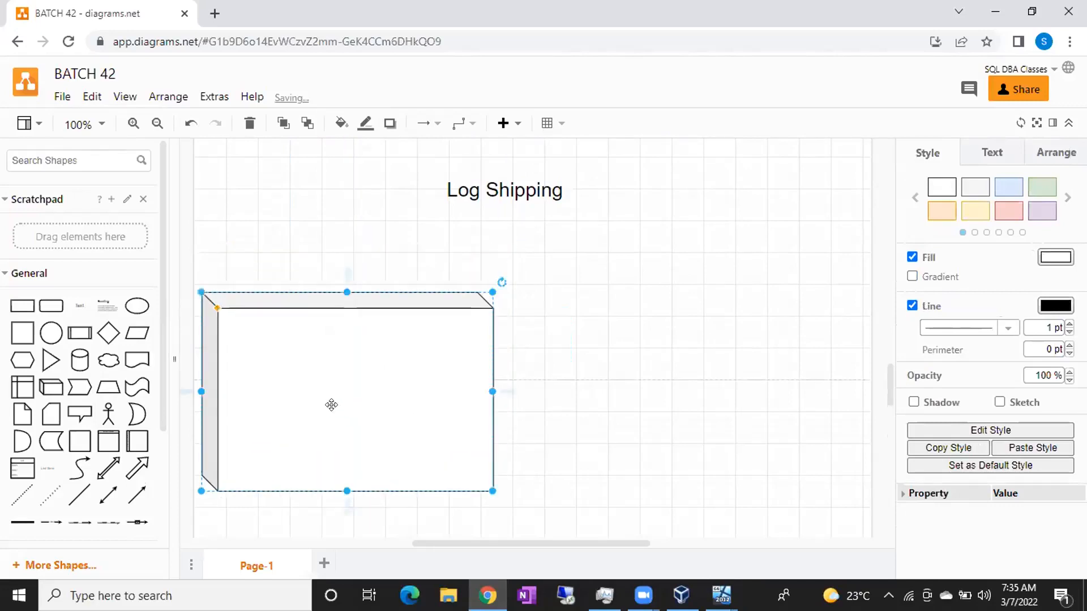
{"action": "left_click_drag", "start_coordinate": [328, 402], "coordinate": [698, 403]}
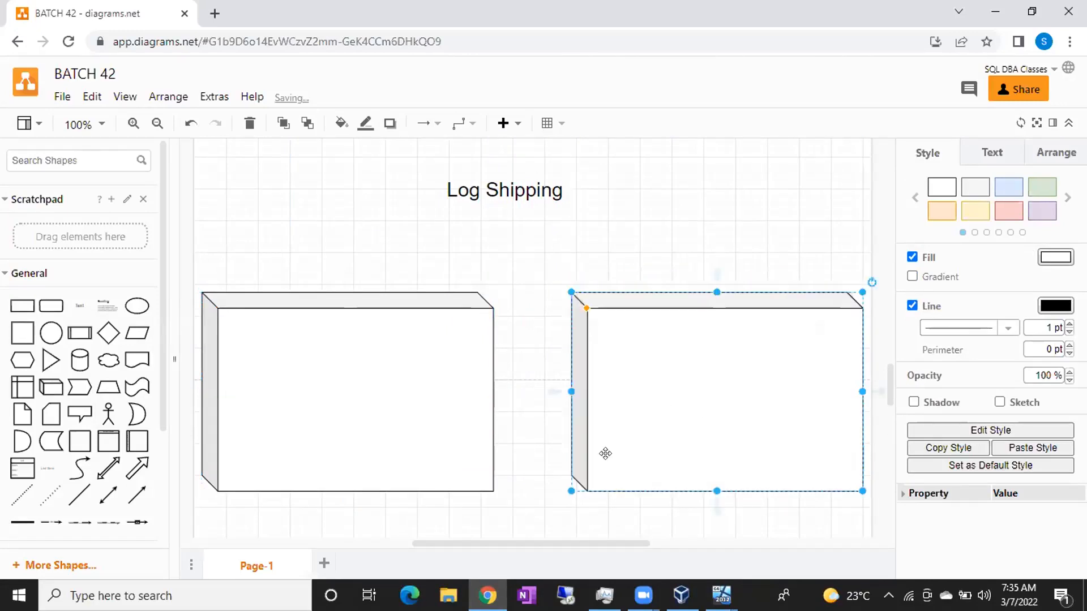
{"action": "left_click_drag", "start_coordinate": [570, 490], "coordinate": [599, 483]}
Resize and align the left and right cubes so both are roughly 240 high.
{"action": "left_click", "coordinate": [404, 456]}
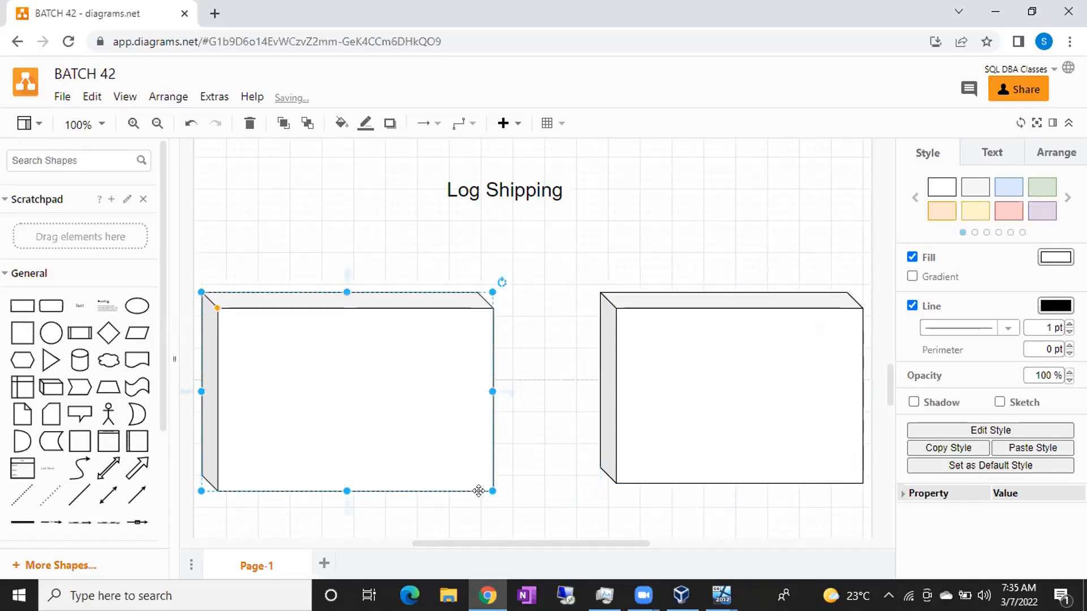
{"action": "left_click_drag", "start_coordinate": [492, 491], "coordinate": [463, 482]}
{"action": "left_click_drag", "start_coordinate": [395, 432], "coordinate": [394, 441]}
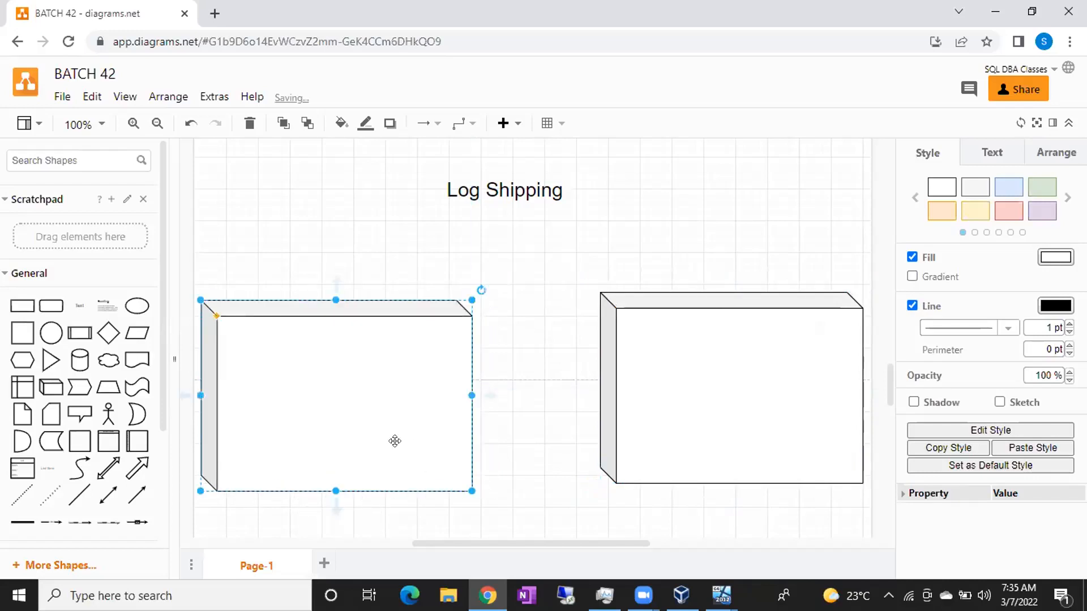
{"action": "left_click", "coordinate": [655, 390]}
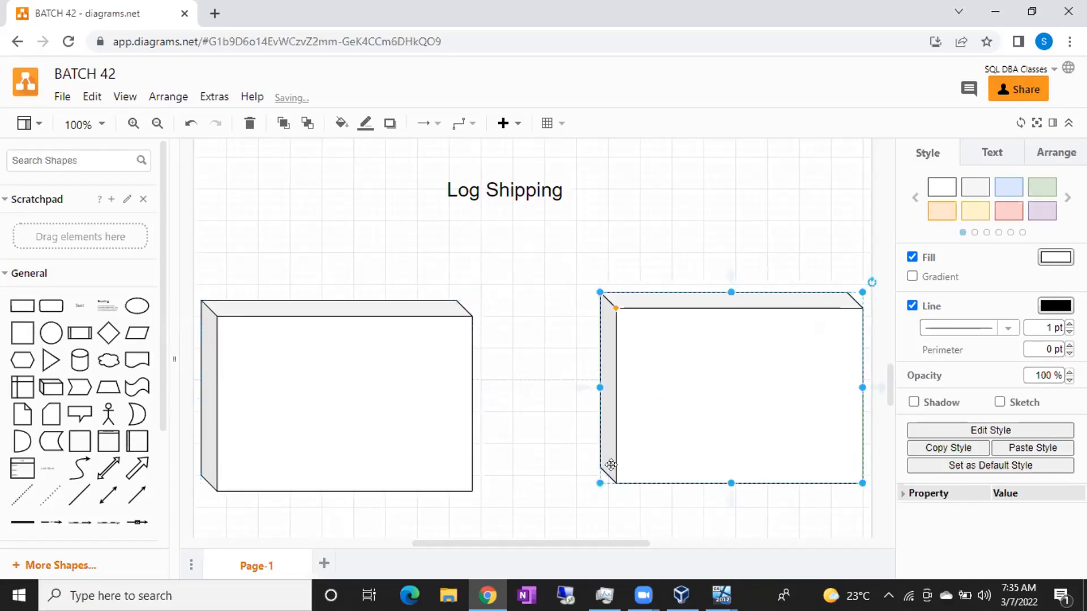
{"action": "left_click_drag", "start_coordinate": [600, 482], "coordinate": [616, 477]}
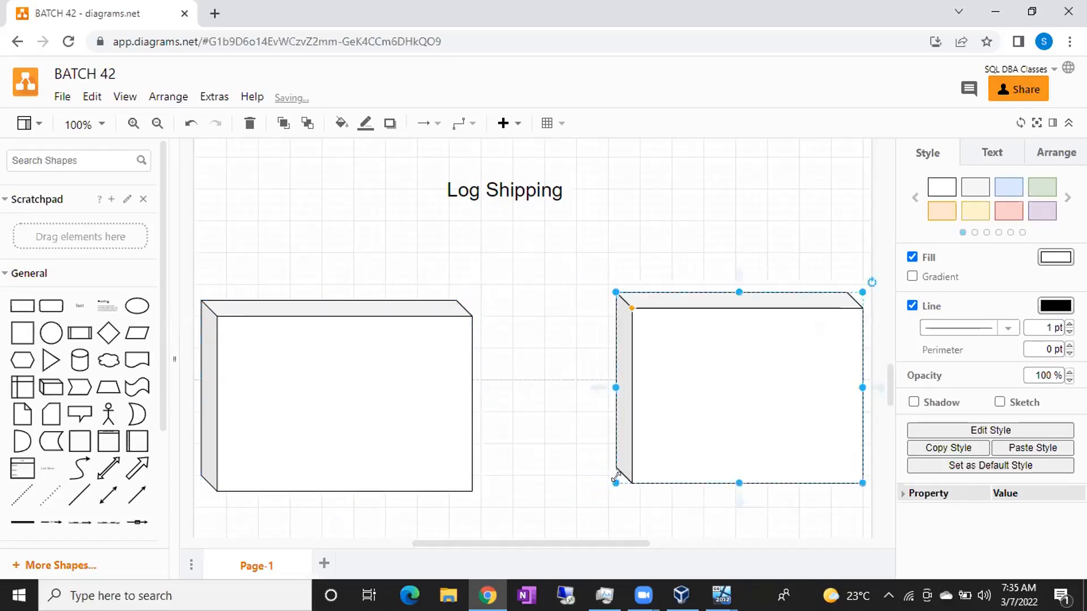
{"action": "scroll", "coordinate": [509, 350], "scroll_direction": "down", "scroll_amount": 3}
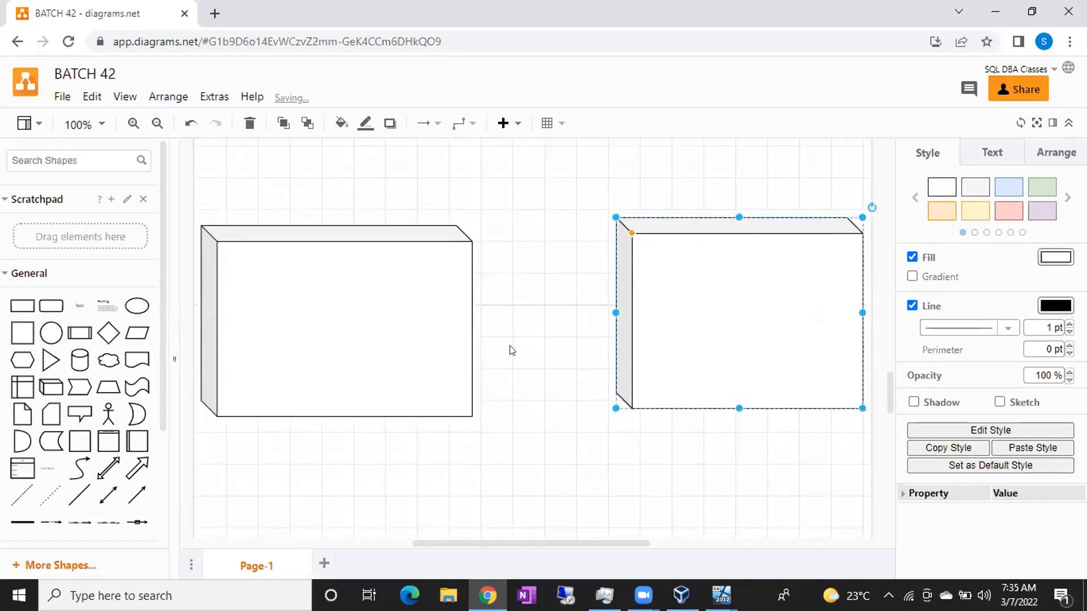
Add a 'Node 1, 10.10.10.1' text label under the left box and move it up.
{"action": "double_click", "coordinate": [347, 366]}
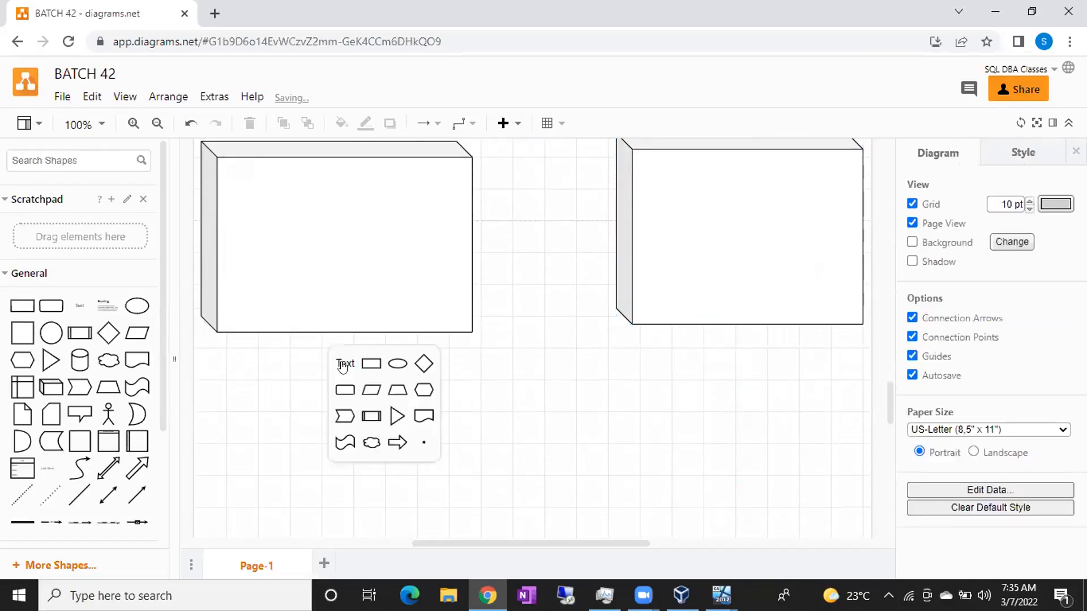
{"action": "left_click", "coordinate": [342, 365]}
{"action": "type", "text": "N"}
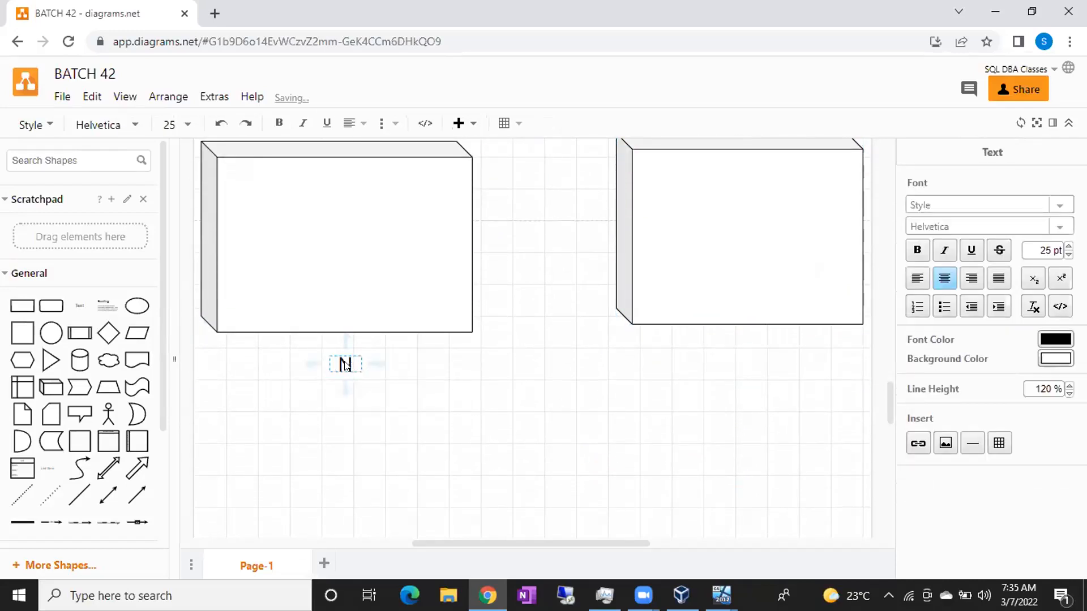
{"action": "type", "text": "ode 1, "}
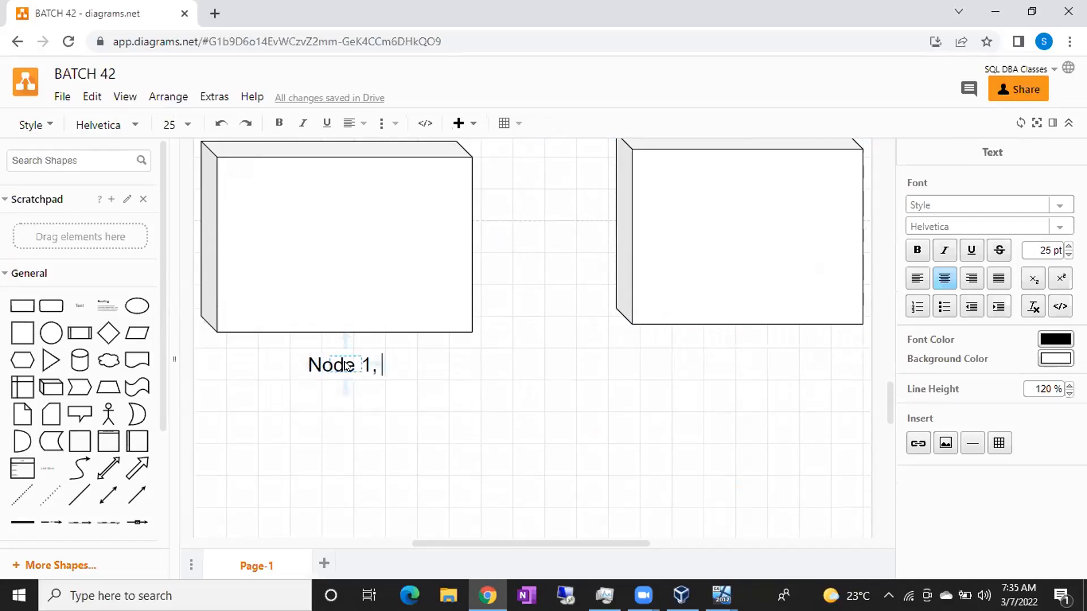
{"action": "type", "text": "10.10.10.1"}
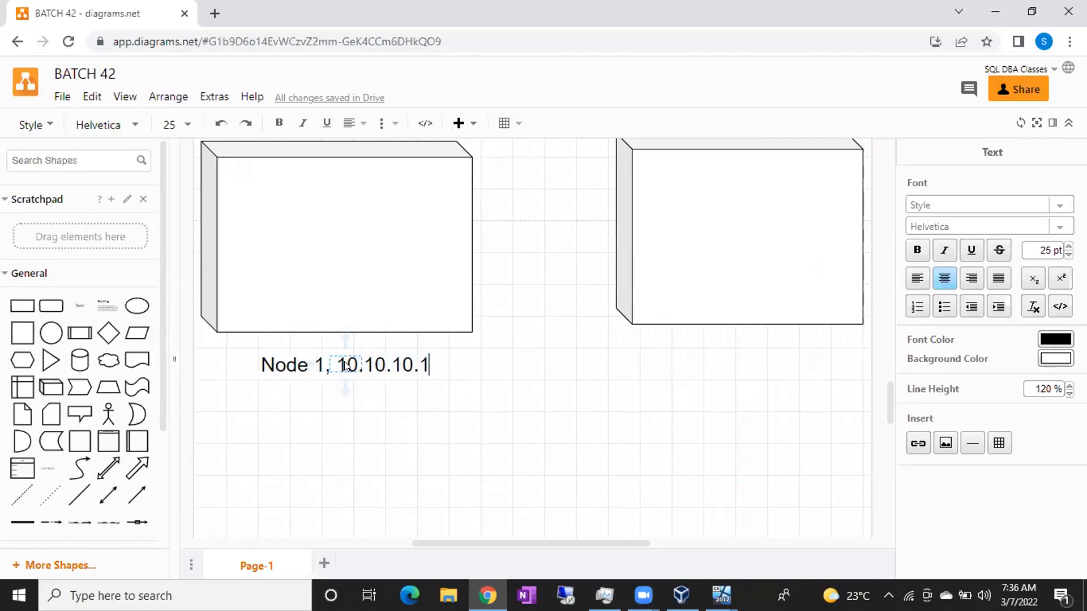
{"action": "left_click", "coordinate": [499, 374]}
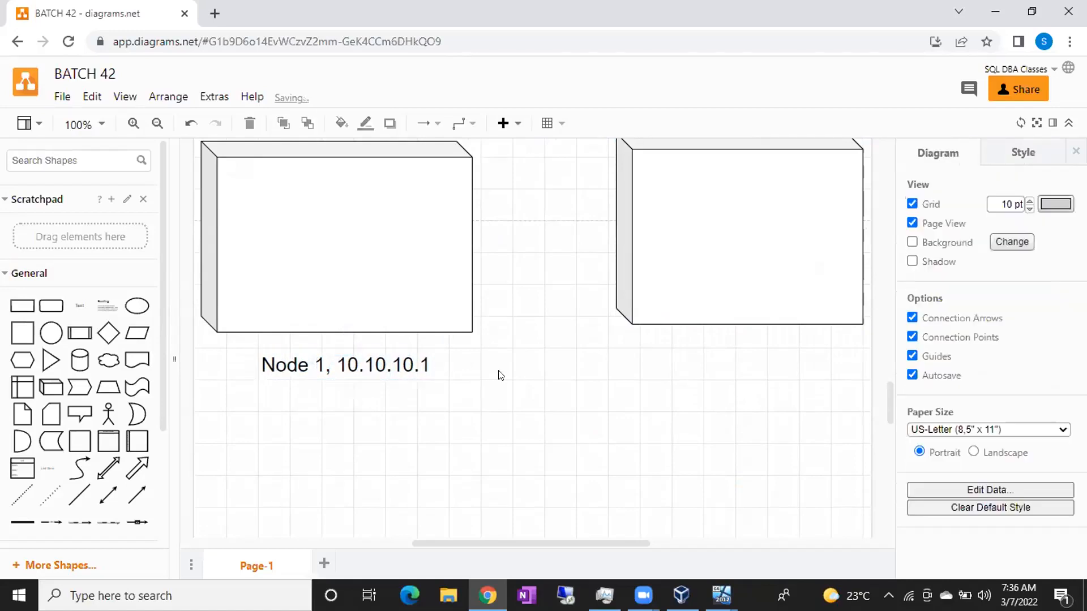
{"action": "left_click", "coordinate": [333, 365]}
{"action": "left_click_drag", "start_coordinate": [334, 365], "coordinate": [261, 363]}
Change the label to 'Primary Server' with 10.10.10.1 on a second line.
{"action": "double_click", "coordinate": [316, 355]}
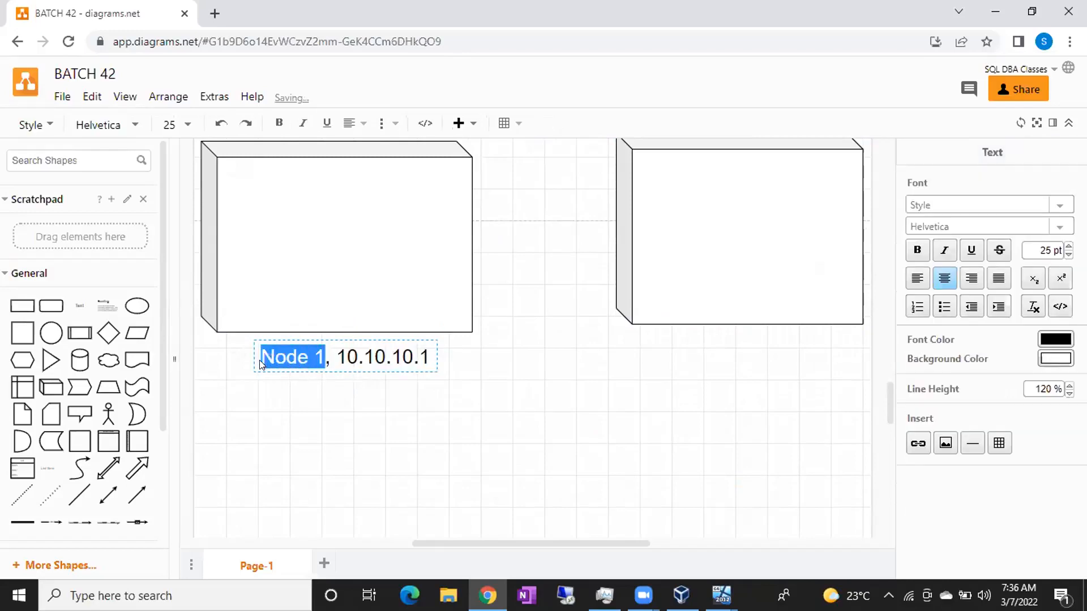
{"action": "type", "text": "Primary "}
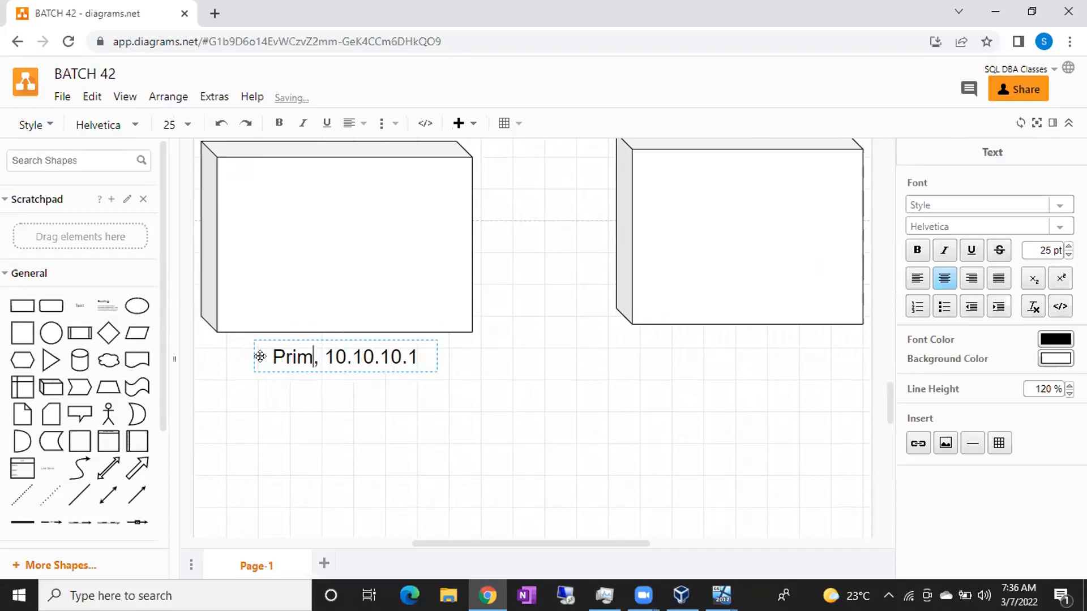
{"action": "type", "text": "Server"}
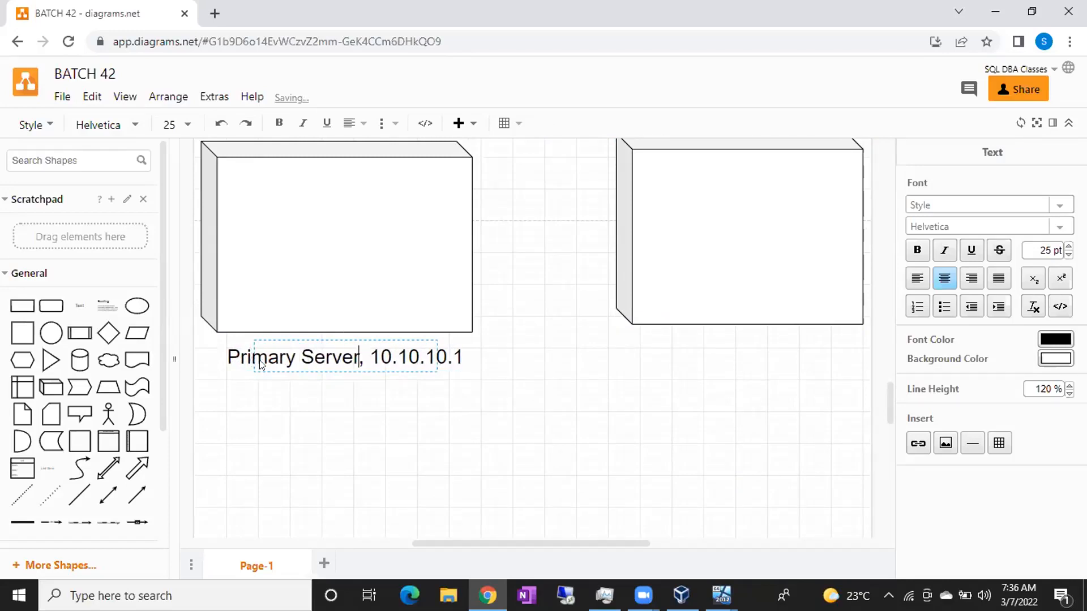
{"action": "key", "text": "Return"}
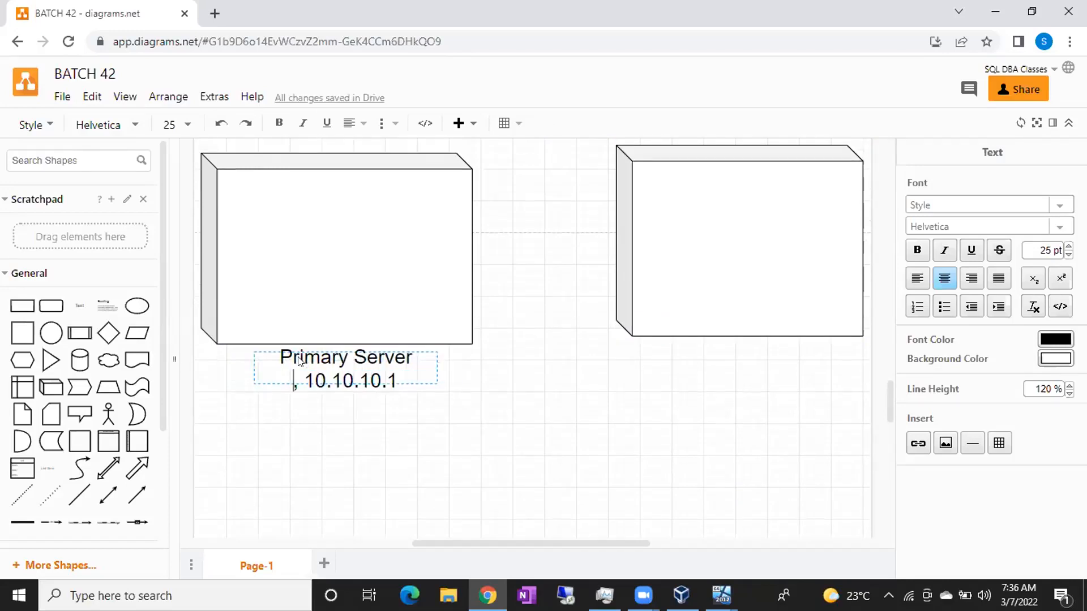
{"action": "key", "text": "Delete"}
{"action": "key", "text": "Delete"}
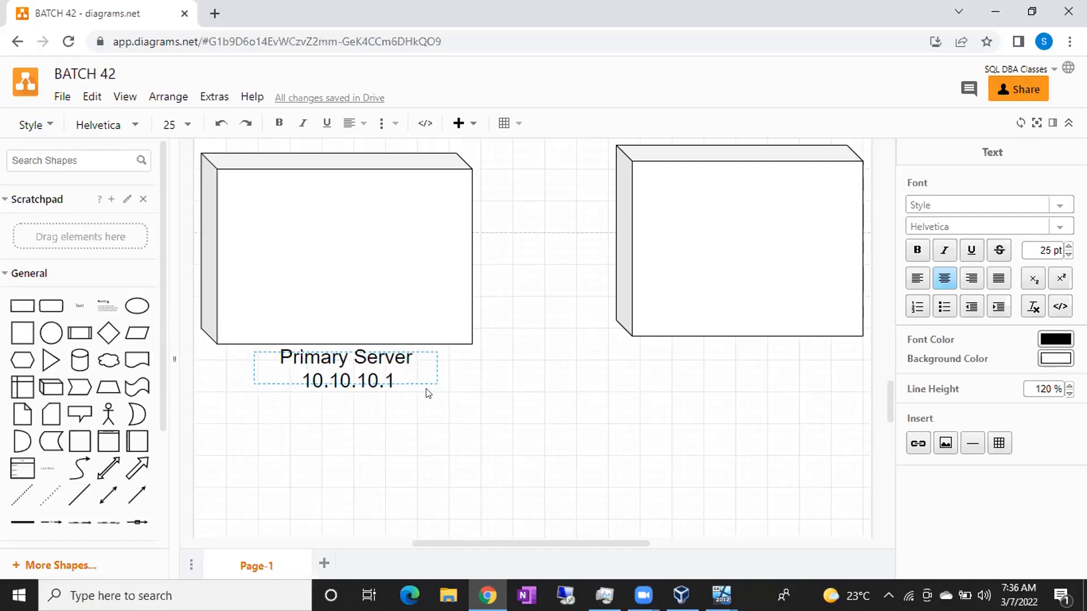
{"action": "left_click", "coordinate": [560, 418]}
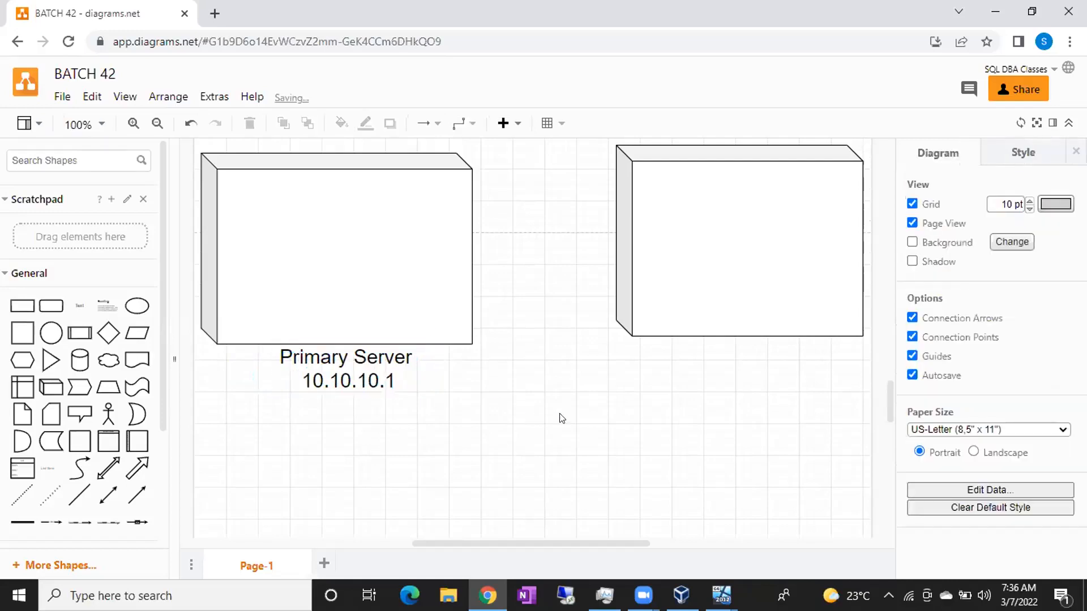
{"action": "double_click", "coordinate": [640, 415]}
Add a two-line 'Secondary Server' / '10.10.10.2' label and move it under the right box.
{"action": "left_click", "coordinate": [640, 411]}
{"action": "type", "text": "Secondary Server"}
{"action": "key", "text": "Return"}
{"action": "type", "text": "10.1."}
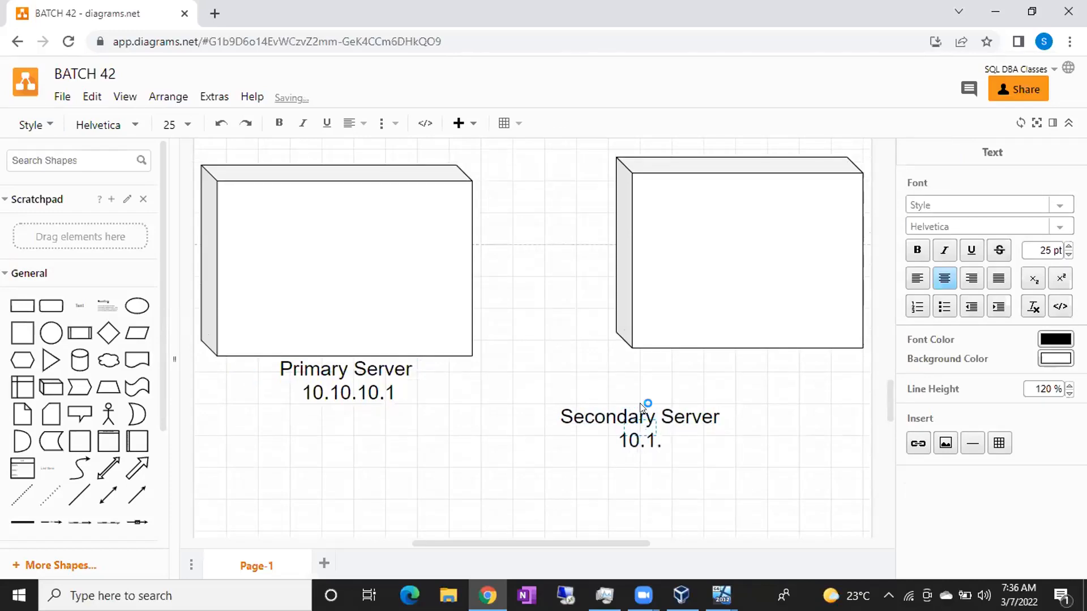
{"action": "key", "text": "BackSpace"}
{"action": "type", "text": "0.10."}
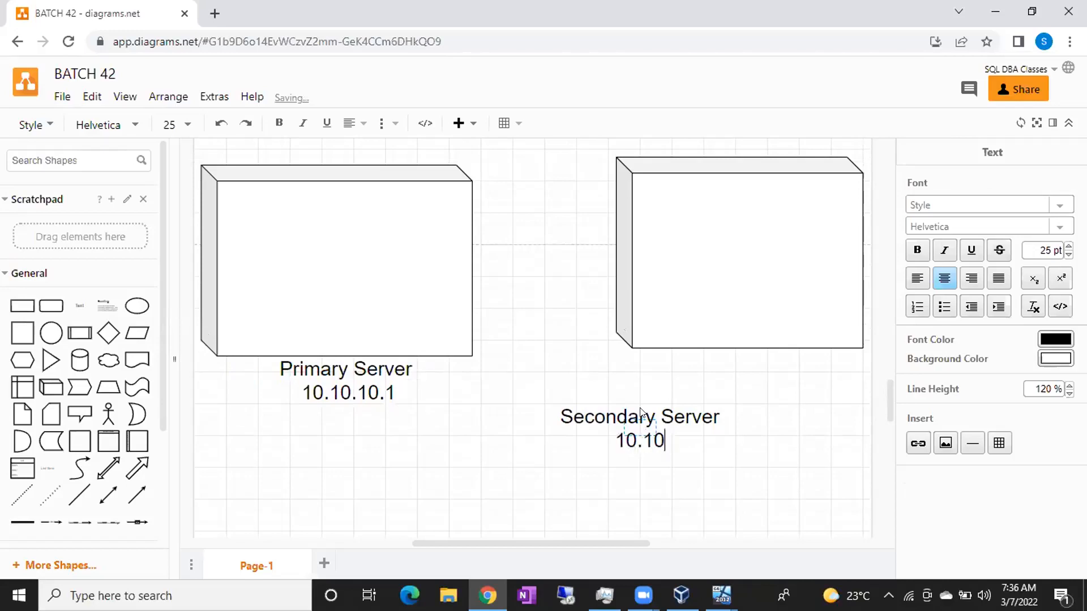
{"action": "type", "text": "2"}
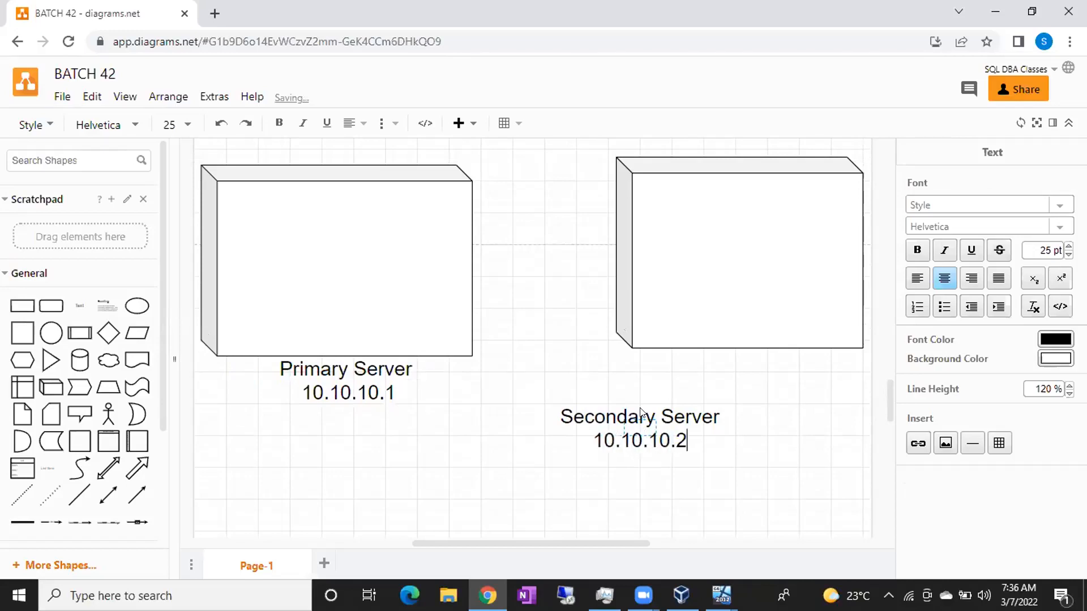
{"action": "left_click", "coordinate": [439, 495]}
{"action": "left_click_drag", "start_coordinate": [636, 442], "coordinate": [753, 388]}
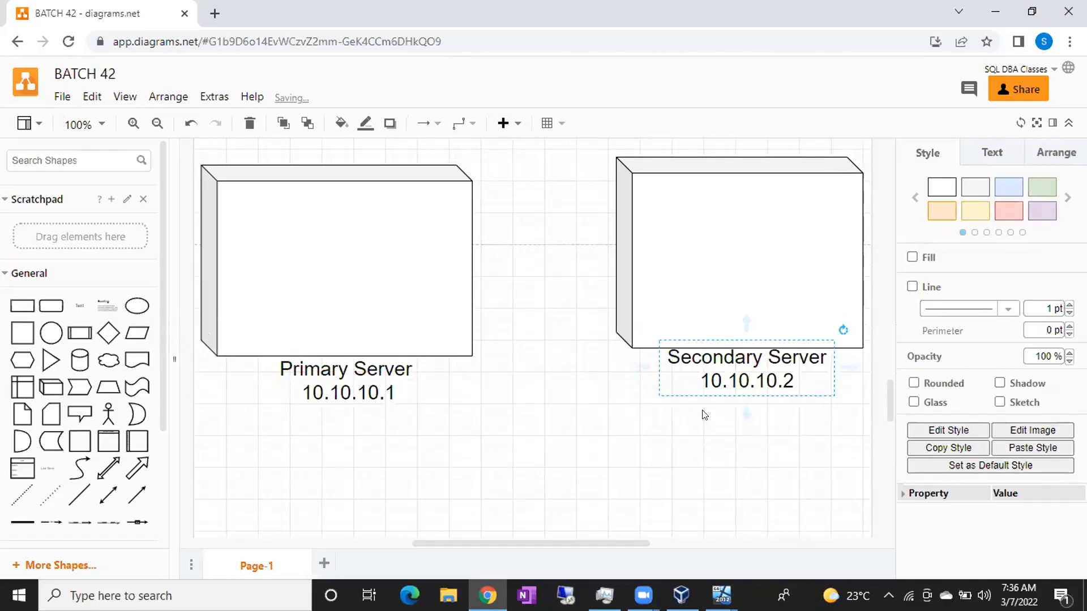
{"action": "left_click", "coordinate": [575, 466]}
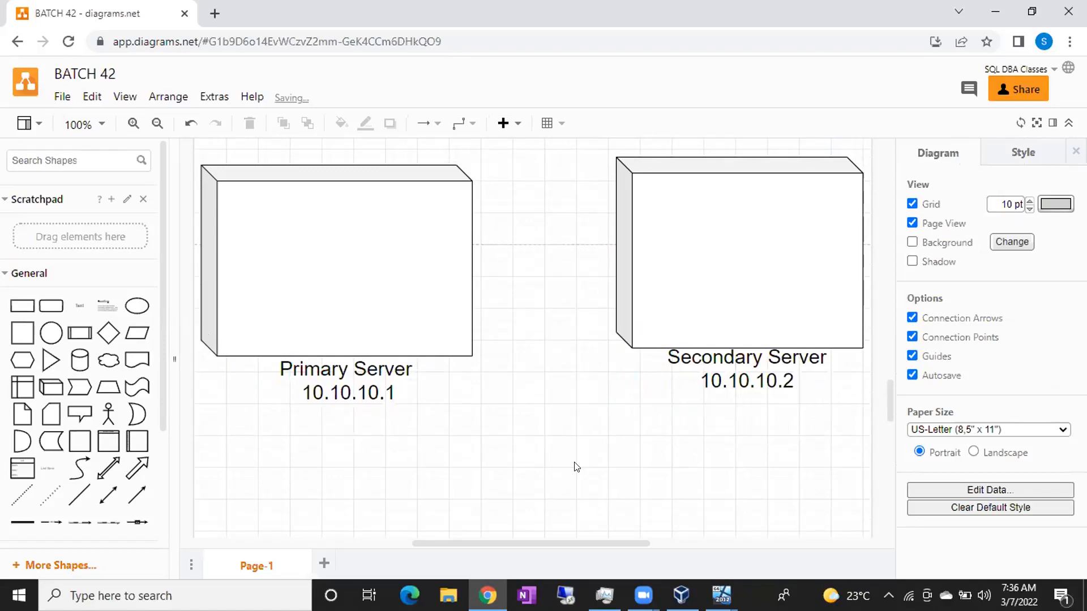
Nudge the Secondary Server label lower and place a matching resized cylinder inside each server box.
{"action": "left_click", "coordinate": [731, 358]}
{"action": "left_click_drag", "start_coordinate": [730, 358], "coordinate": [732, 367]}
{"action": "left_click", "coordinate": [592, 433]}
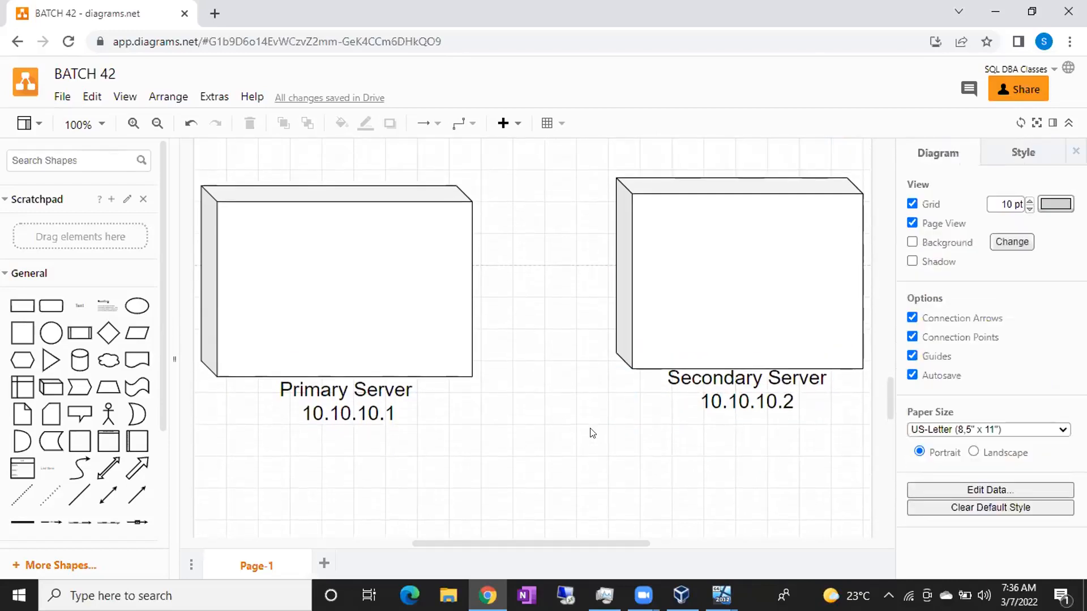
{"action": "left_click", "coordinate": [90, 364]}
{"action": "left_click_drag", "start_coordinate": [528, 340], "coordinate": [347, 340]}
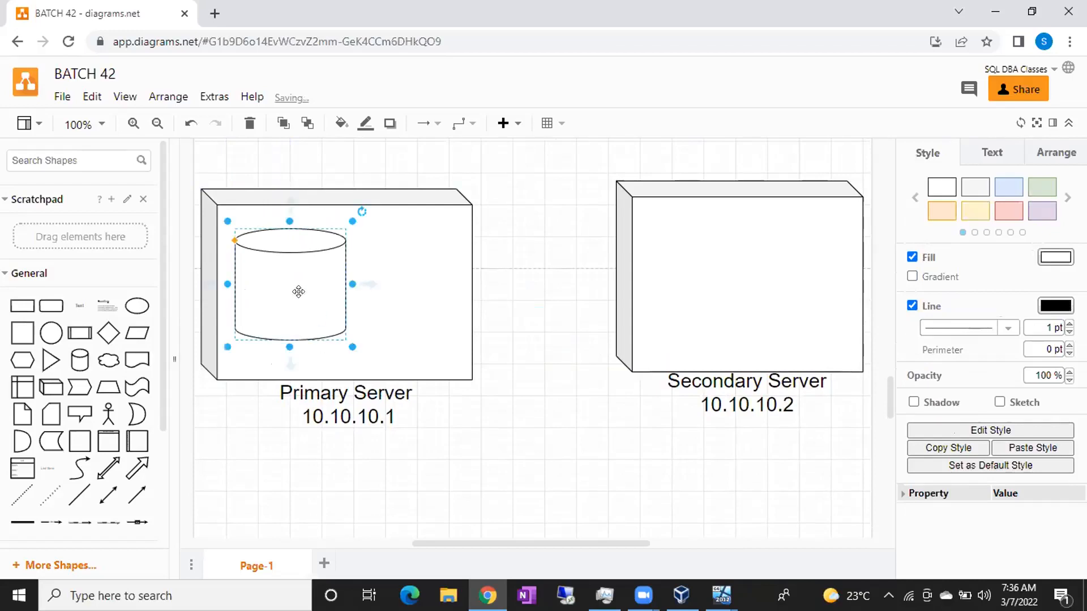
{"action": "left_click_drag", "start_coordinate": [287, 286], "coordinate": [694, 277]}
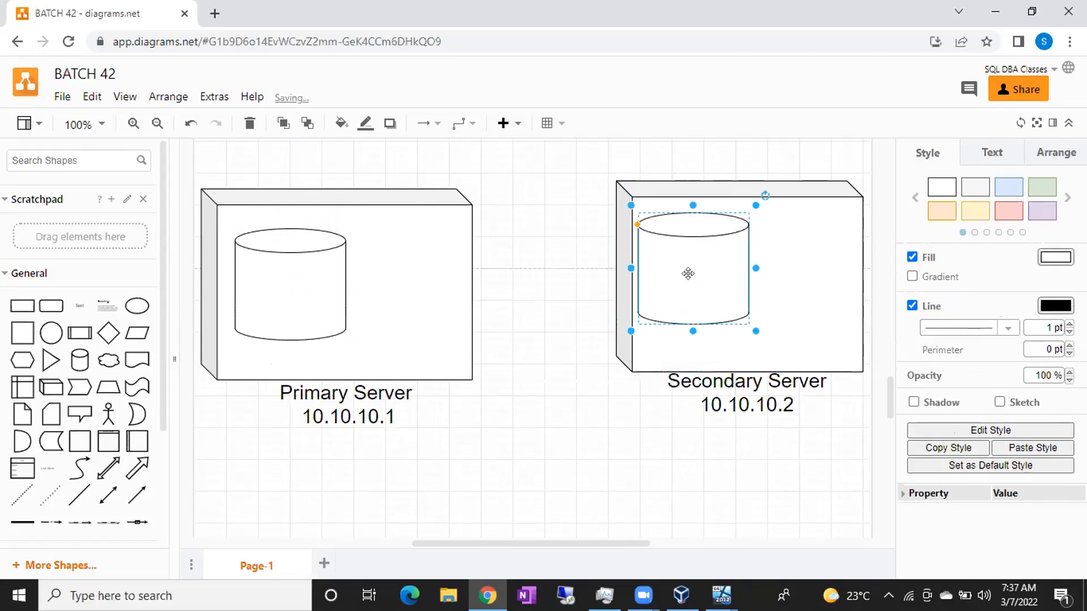
{"action": "left_click_drag", "start_coordinate": [756, 331], "coordinate": [728, 308]}
{"action": "left_click", "coordinate": [279, 269]}
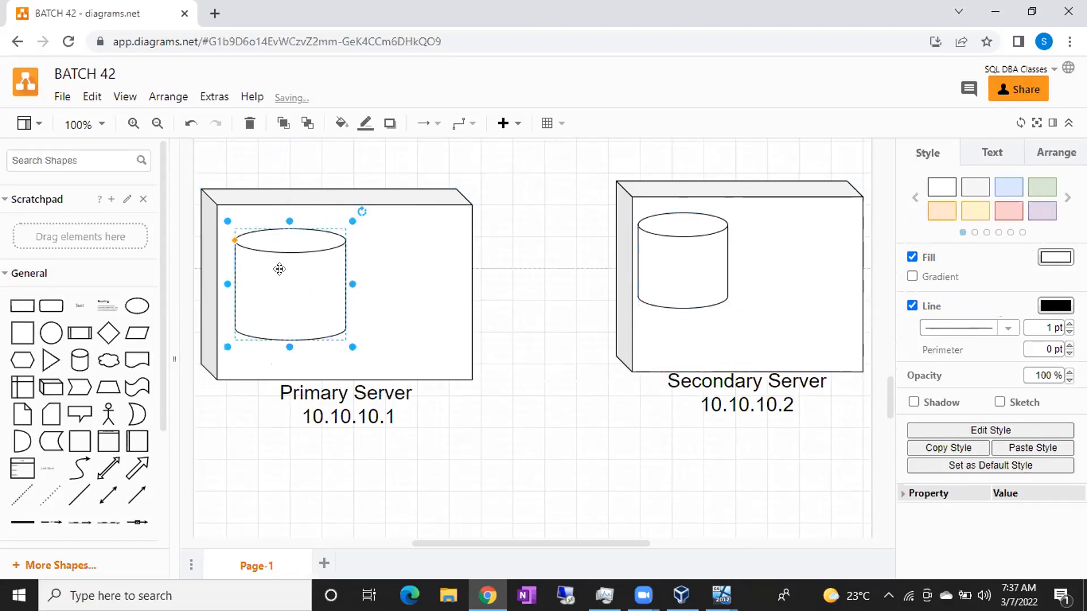
{"action": "left_click_drag", "start_coordinate": [351, 345], "coordinate": [327, 323]}
{"action": "left_click_drag", "start_coordinate": [289, 290], "coordinate": [279, 276]}
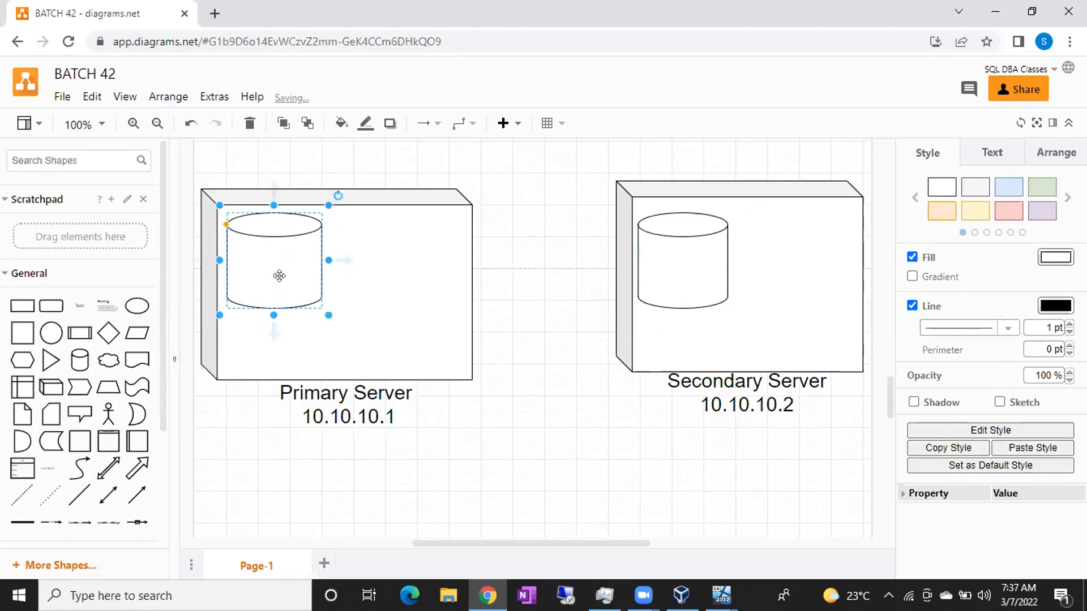
Search the shape library for 'dat' database shapes, then switch to VirtualBox Manager.
{"action": "left_click", "coordinate": [339, 306]}
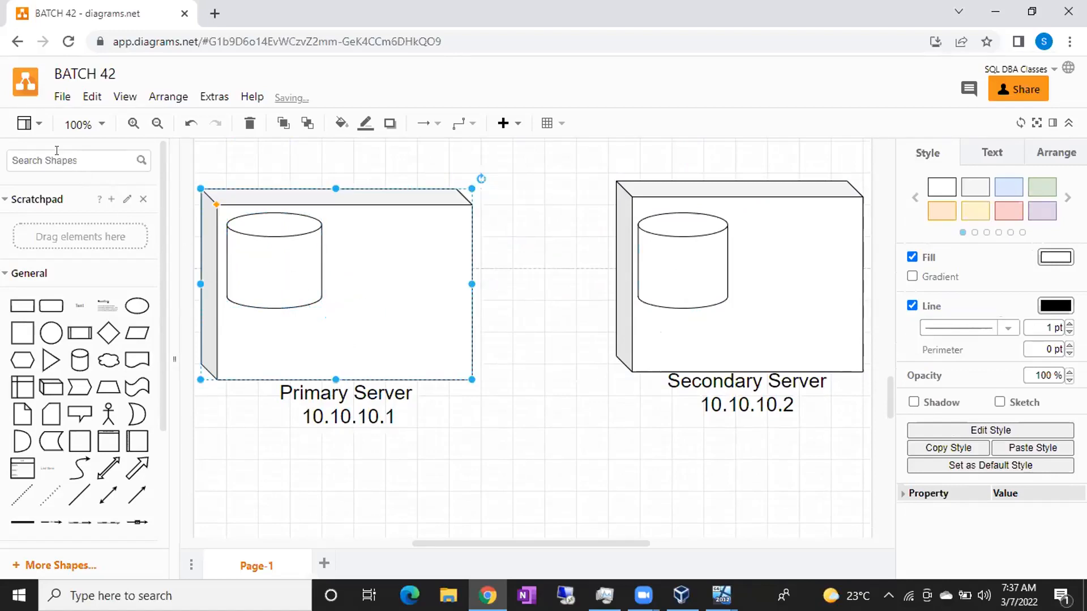
{"action": "type", "text": "dat"}
{"action": "key", "text": "Return"}
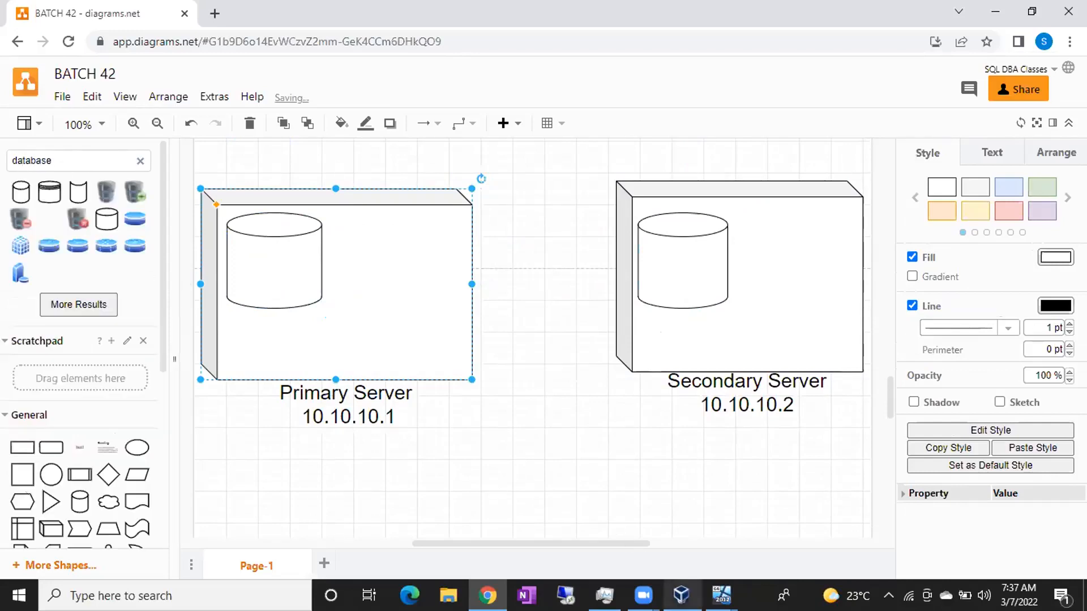
{"action": "left_click", "coordinate": [681, 594]}
Check the SSMS installer still running on B42NODE1, then return to the diagram in Chrome.
{"action": "mouse_move", "coordinate": [721, 595]}
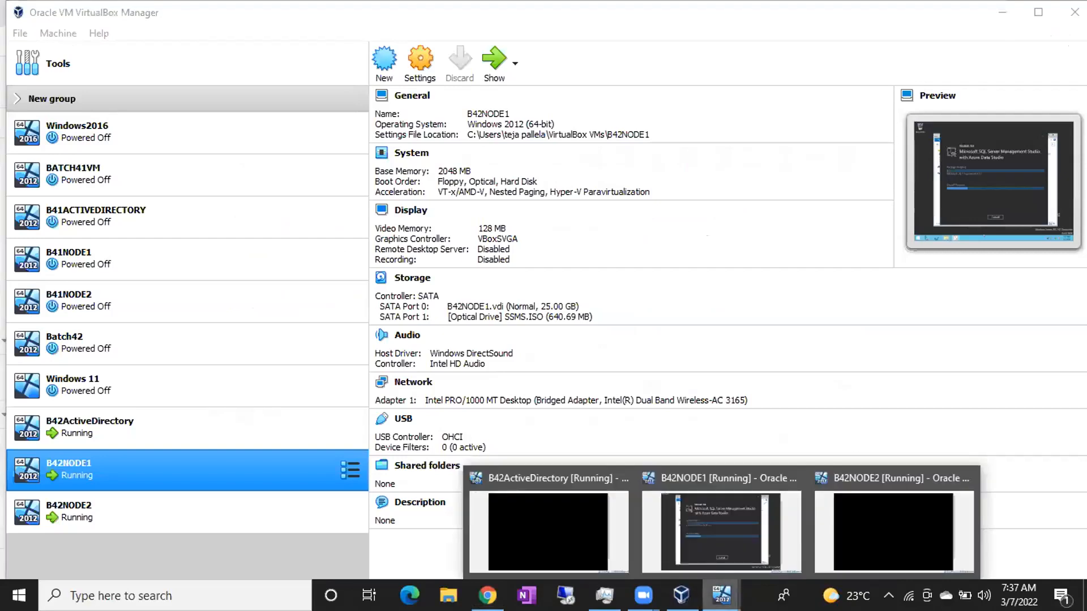
{"action": "left_click", "coordinate": [695, 524]}
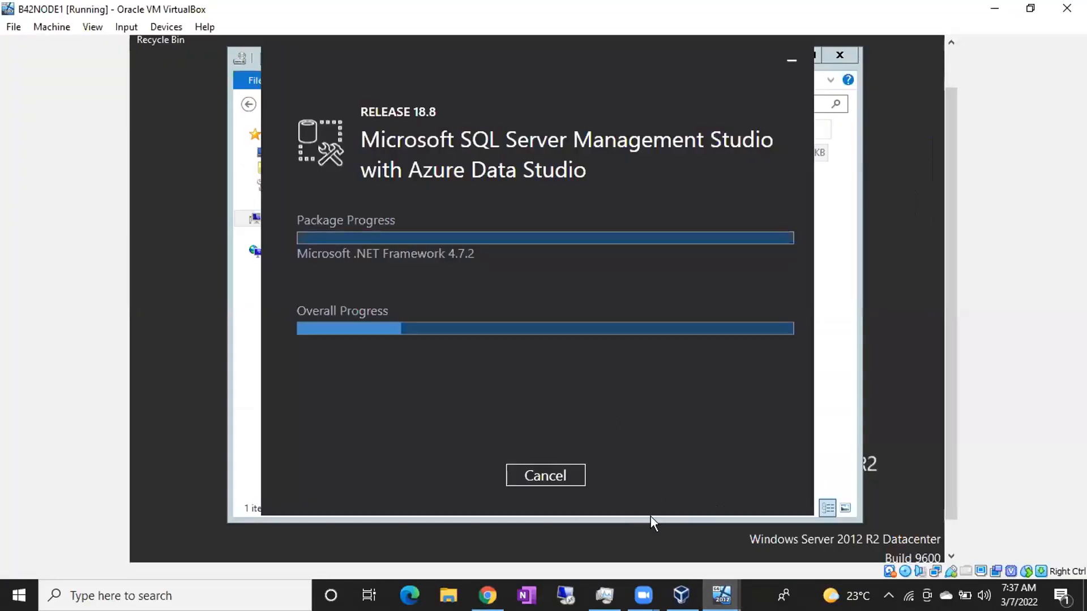
{"action": "left_click", "coordinate": [642, 594]}
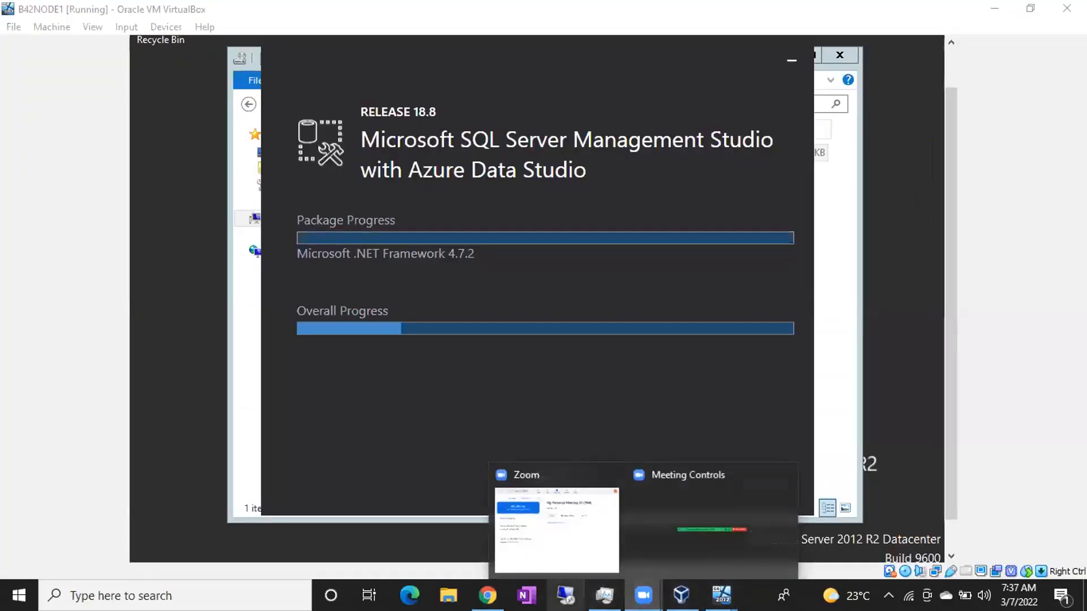
{"action": "left_click", "coordinate": [486, 594]}
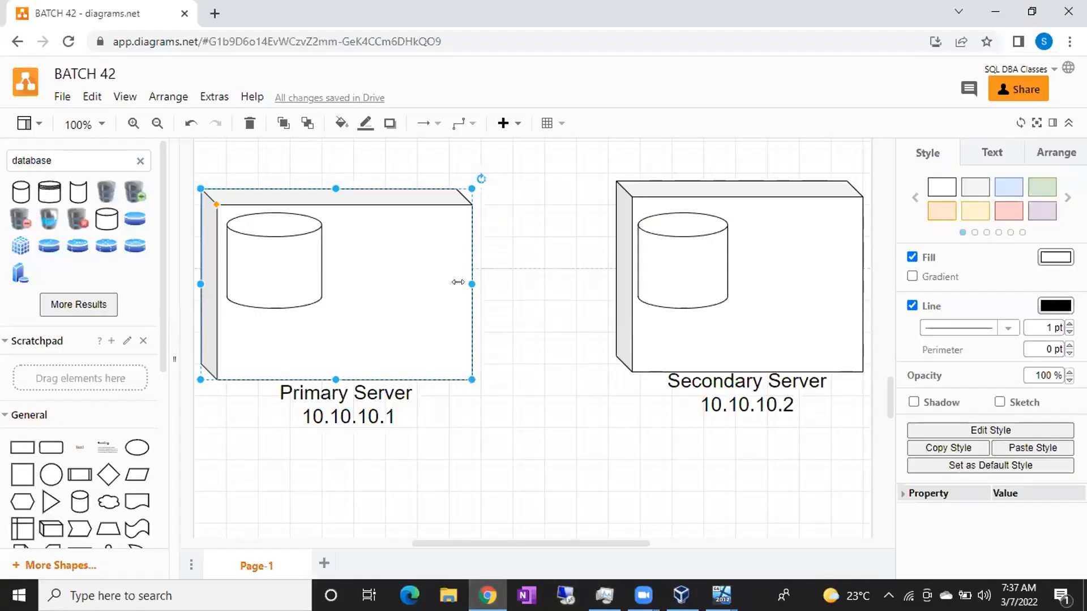
Place a blue database icon inside each server cylinder and align the two icons at the same height.
{"action": "left_click", "coordinate": [135, 219]}
{"action": "left_click_drag", "start_coordinate": [530, 339], "coordinate": [250, 262]}
{"action": "left_click", "coordinate": [356, 276]}
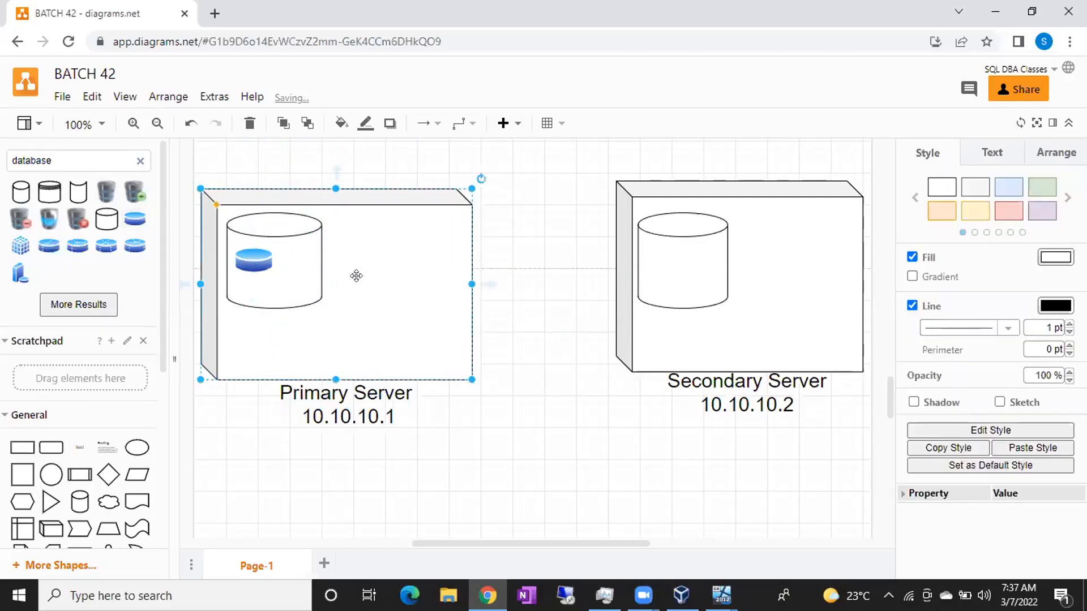
{"action": "left_click", "coordinate": [254, 261]}
{"action": "mouse_move", "coordinate": [254, 260]}
{"action": "left_mouse_down"}
{"action": "mouse_move", "coordinate": [541, 266]}
{"action": "mouse_move", "coordinate": [669, 248]}
{"action": "mouse_move", "coordinate": [664, 266]}
{"action": "mouse_move", "coordinate": [414, 254]}
{"action": "mouse_move", "coordinate": [257, 266]}
{"action": "left_mouse_up"}
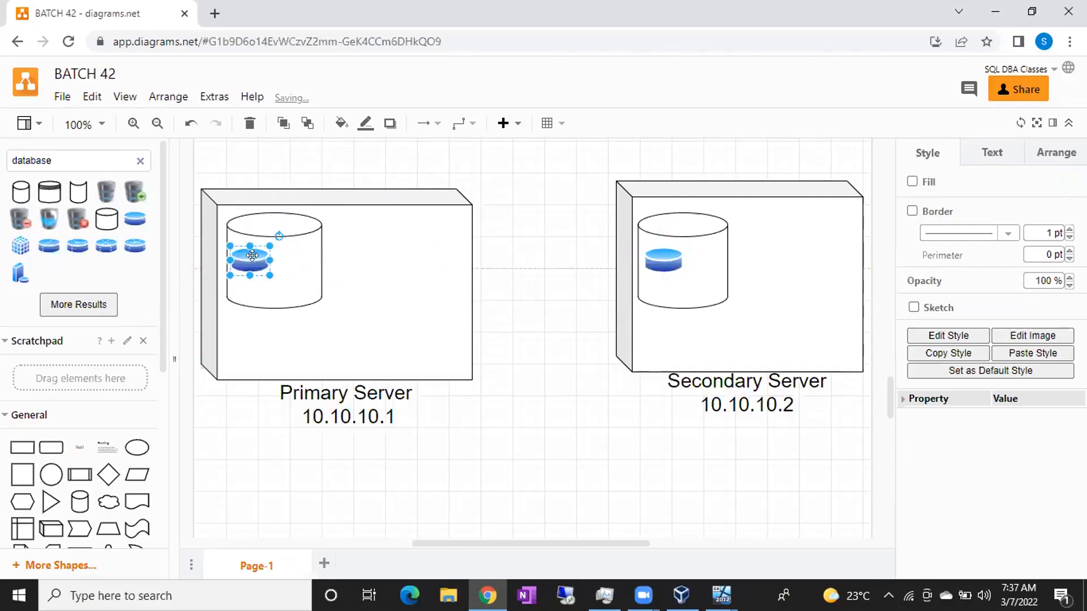
{"action": "left_click", "coordinate": [428, 287]}
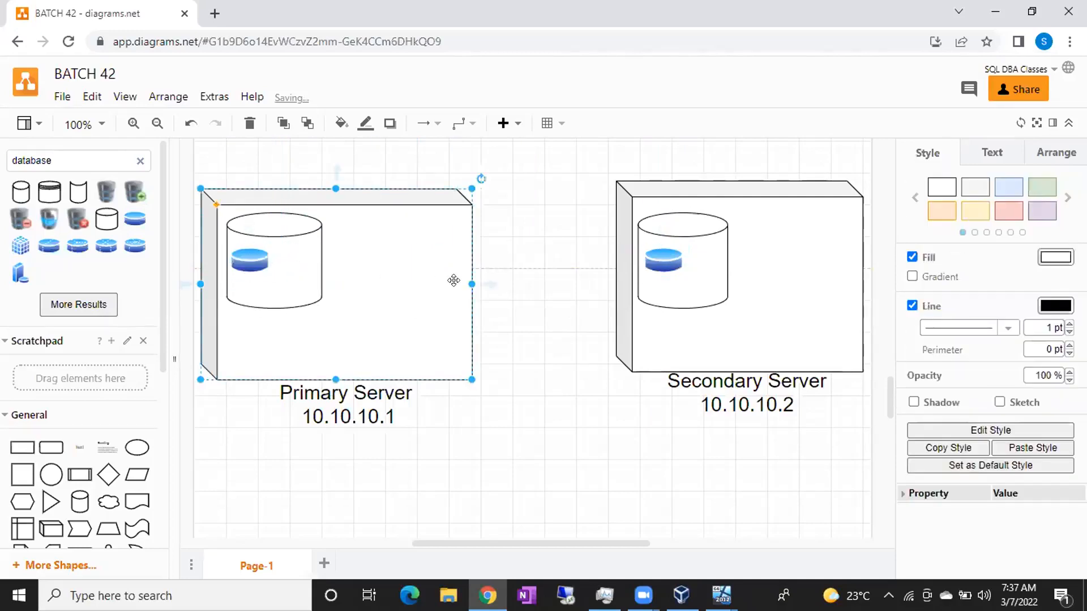
{"action": "left_click", "coordinate": [655, 254]}
{"action": "left_click_drag", "start_coordinate": [655, 254], "coordinate": [655, 249]}
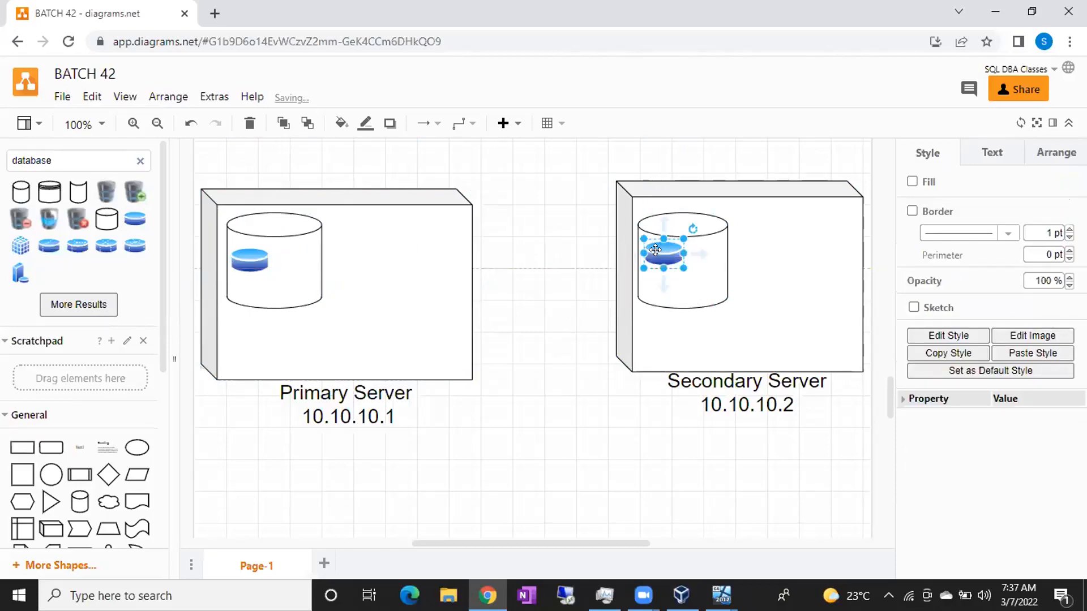
{"action": "left_click", "coordinate": [248, 255]}
{"action": "left_click_drag", "start_coordinate": [248, 255], "coordinate": [249, 250]}
{"action": "left_click", "coordinate": [449, 317]}
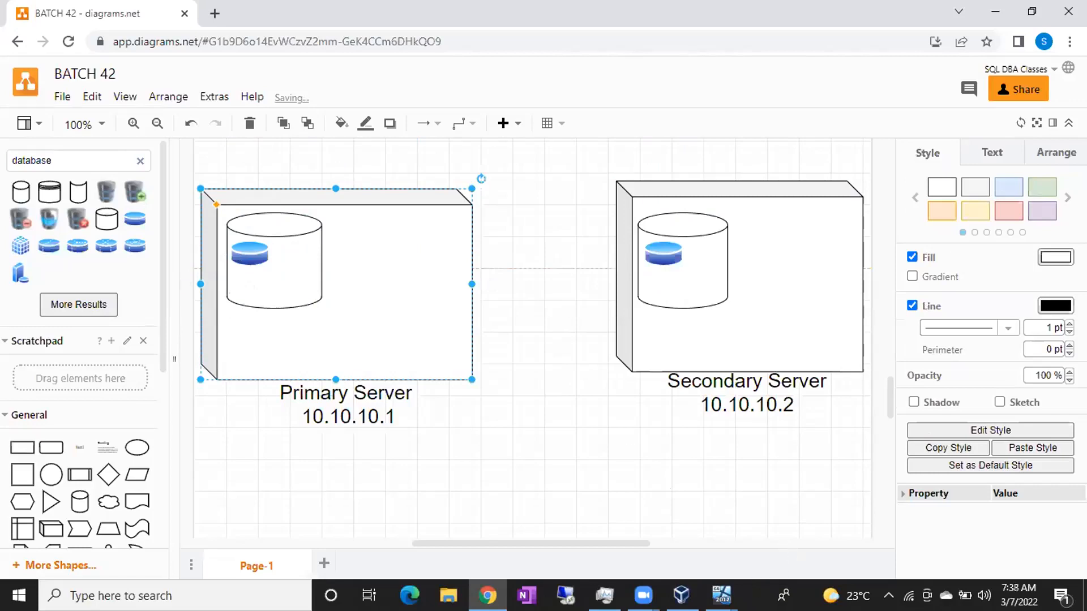
Launch Notepad from the Run box with 'notepad'.
{"action": "key", "text": "super+r"}
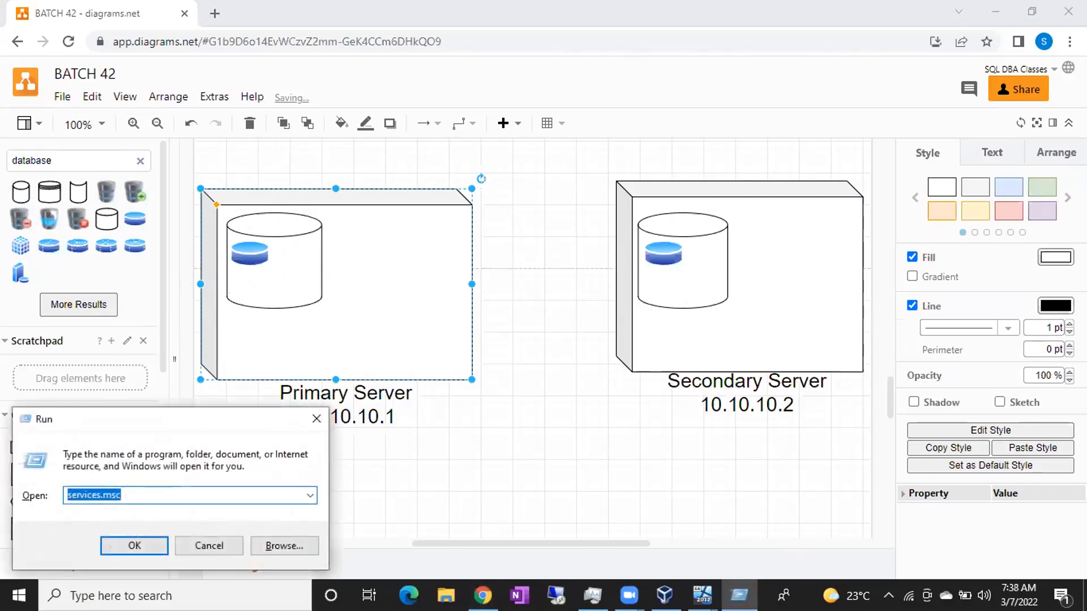
{"action": "type", "text": "notepad"}
{"action": "key", "text": "Return"}
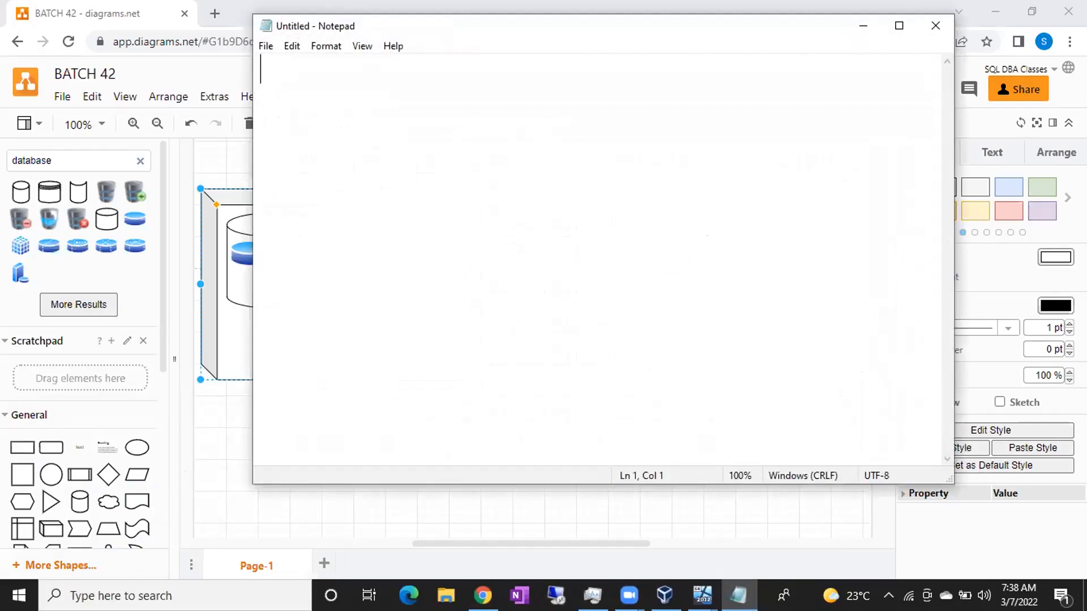
Type 'Log shipping is nothing but collection' followed by Backup JOb, Copy Job and Restore JOb lines.
{"action": "type", "text": "Log shipp"}
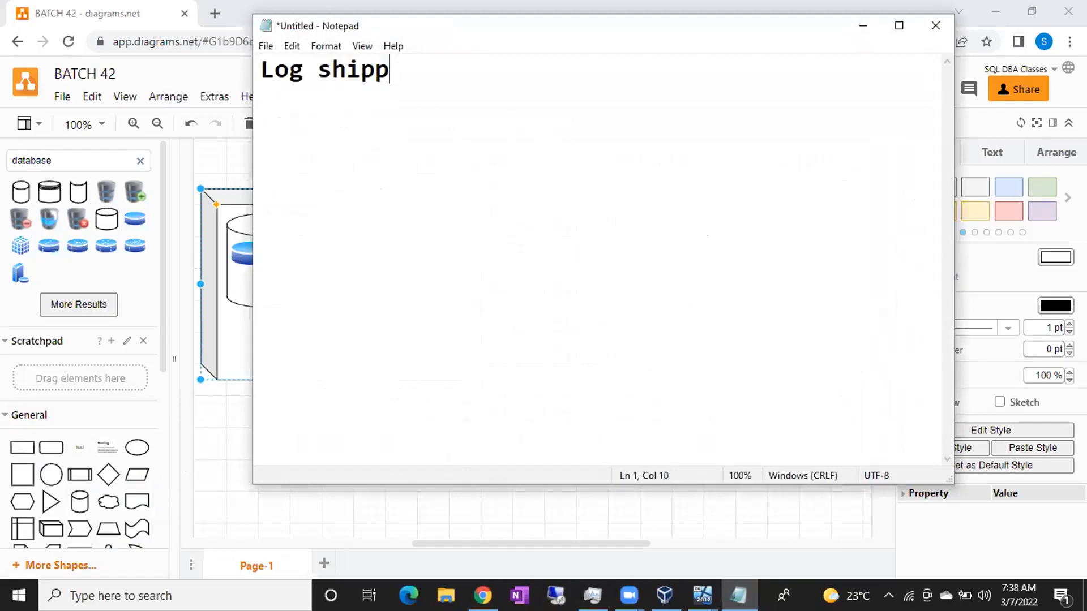
{"action": "type", "text": "ing is nothing but"}
{"action": "key", "text": "Return"}
{"action": "type", "text": "collection"}
{"action": "key", "text": "Return"}
{"action": "key", "text": "Return"}
{"action": "type", "text": "Bac"}
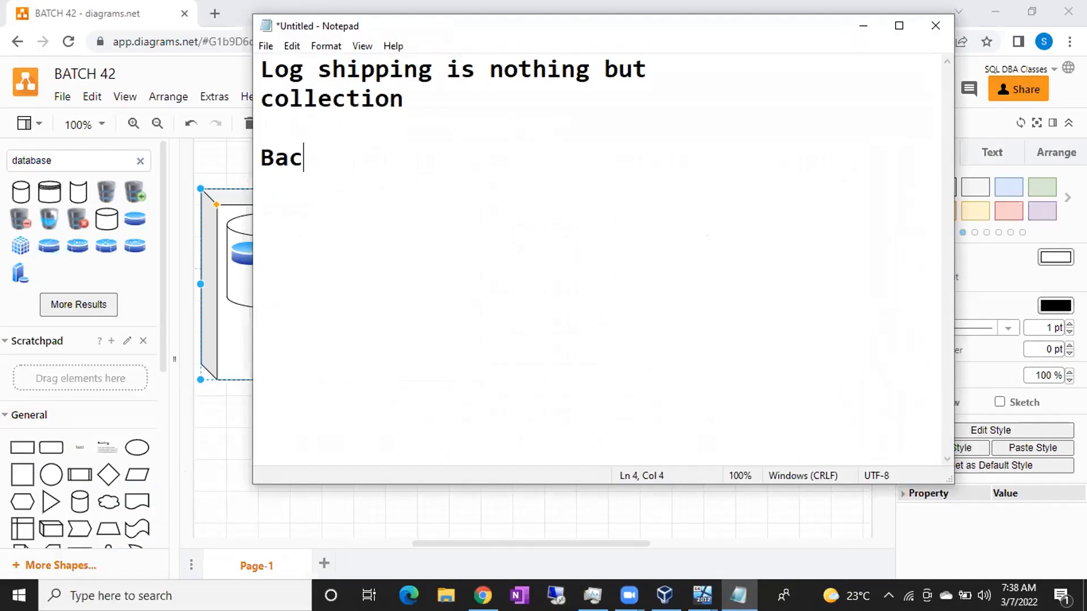
{"action": "type", "text": "kup JOb"}
{"action": "key", "text": "Return"}
{"action": "key", "text": "Return"}
{"action": "type", "text": "Copy Job"}
{"action": "key", "text": "Return"}
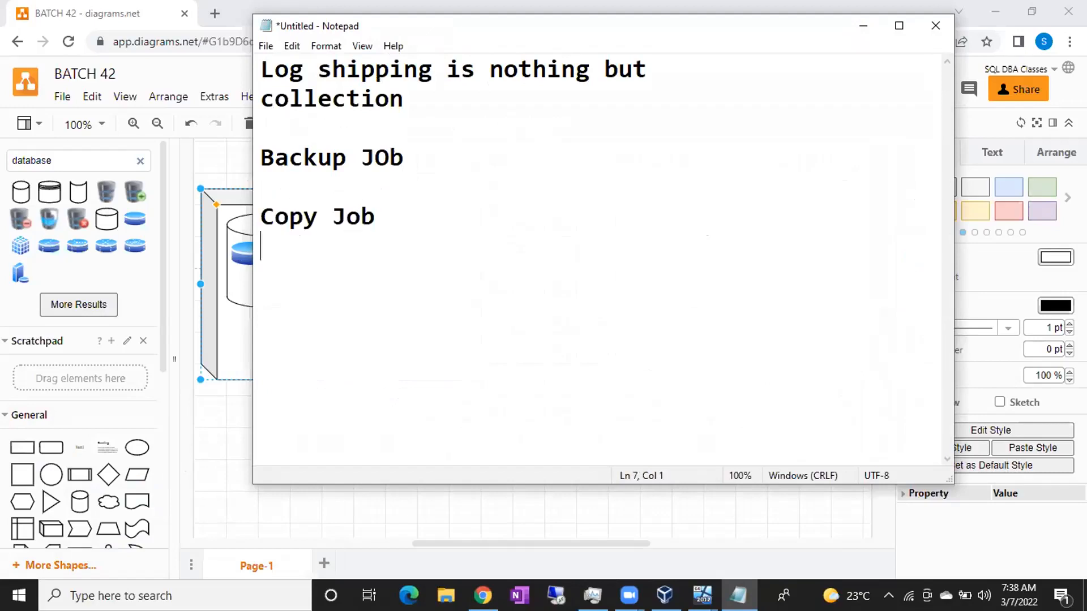
{"action": "type", "text": "Restore JOb"}
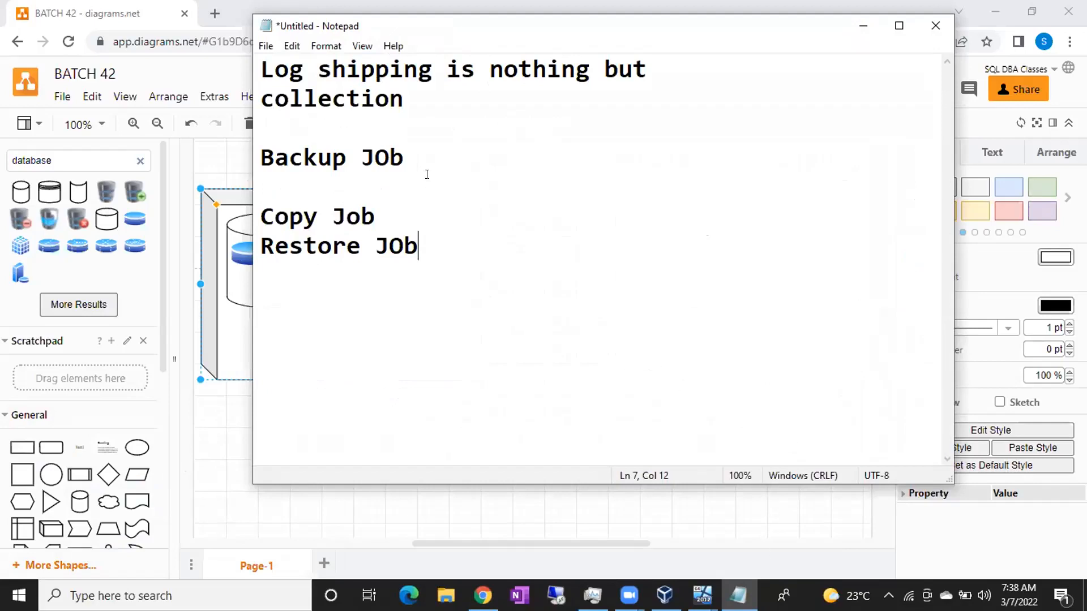
Highlight the Backup JOb, Copy Job and Restore JOb lines in turn, then add blank lines after Restore JOb.
{"action": "left_click_drag", "start_coordinate": [415, 150], "coordinate": [259, 161]}
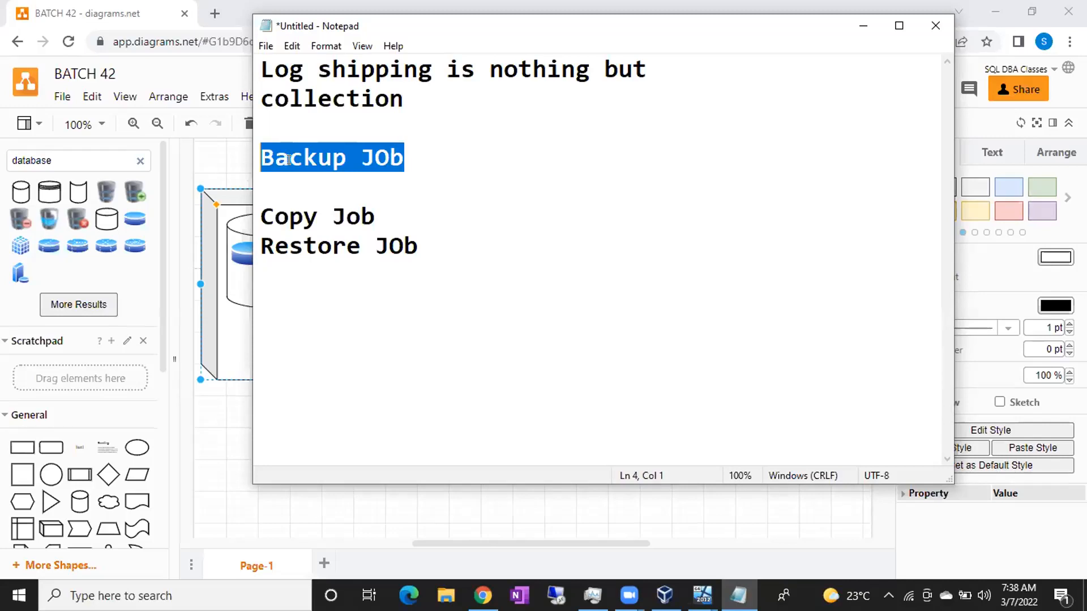
{"action": "left_click", "coordinate": [286, 159]}
{"action": "left_click_drag", "start_coordinate": [261, 152], "coordinate": [403, 149]}
{"action": "left_click_drag", "start_coordinate": [261, 216], "coordinate": [368, 213]}
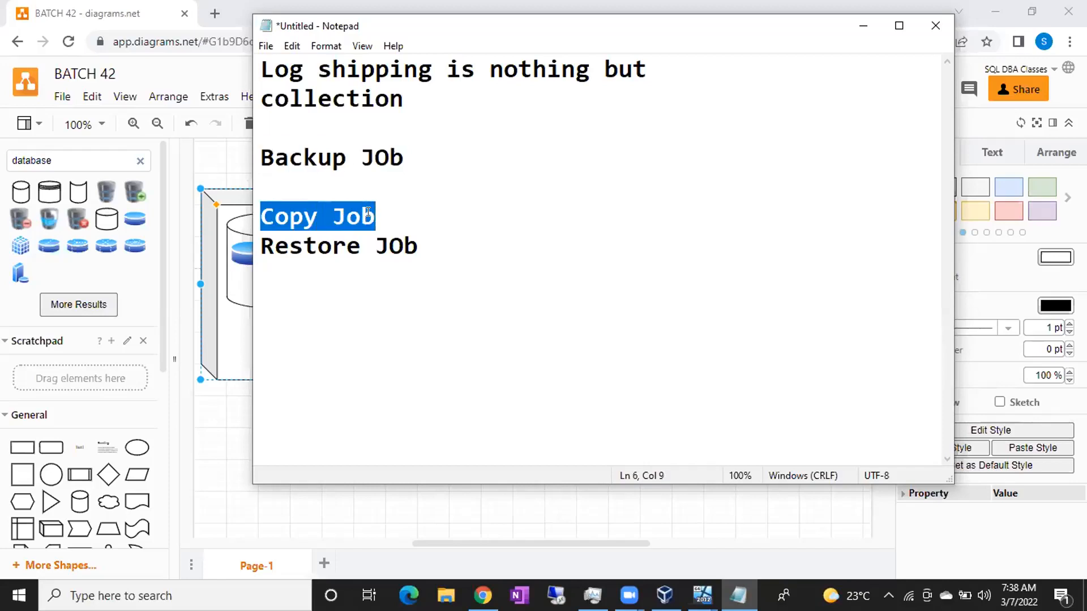
{"action": "left_click_drag", "start_coordinate": [418, 246], "coordinate": [260, 250]}
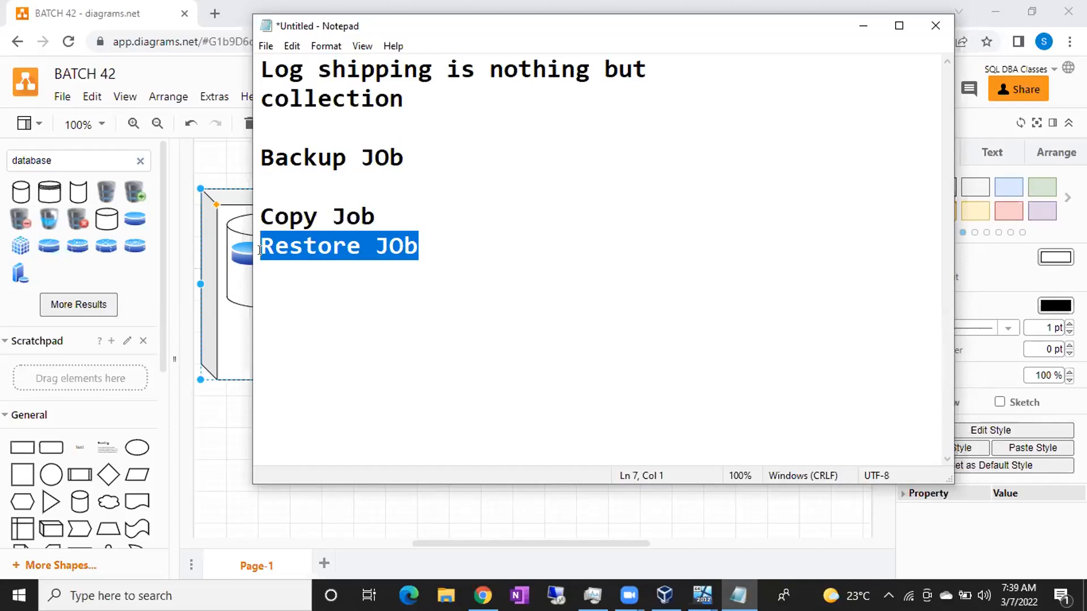
{"action": "left_click", "coordinate": [439, 242]}
{"action": "key", "text": "Return"}
{"action": "key", "text": "Return"}
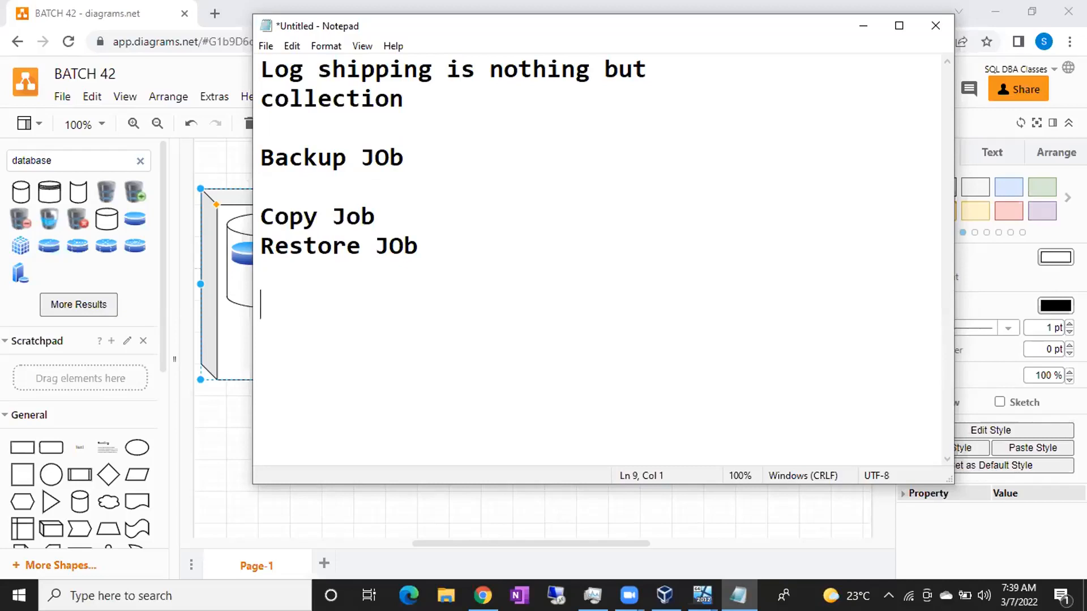